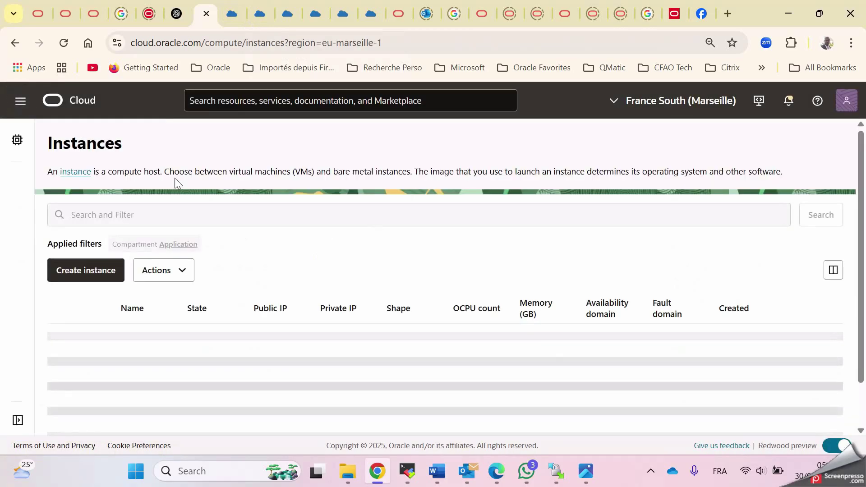
# Step: Open the list of Virtual Cloud Networks in the Networking services
pyautogui.click(18, 102)
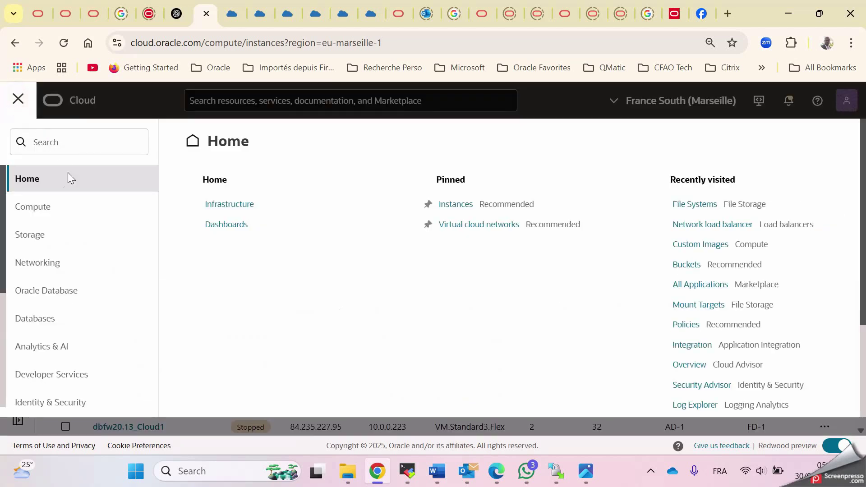
pyautogui.click(55, 263)
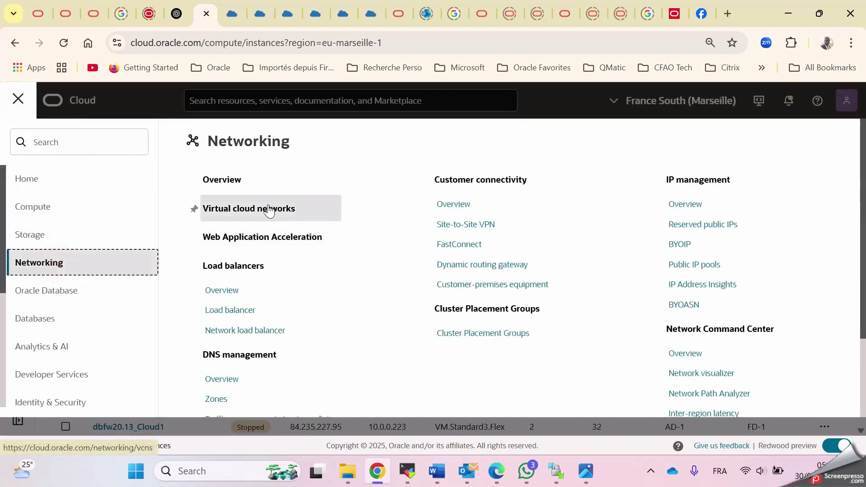
pyautogui.click(269, 209)
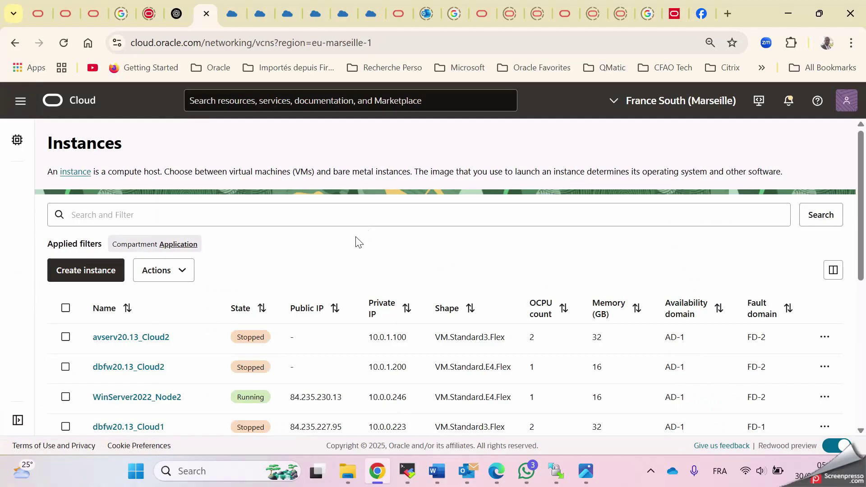
pyautogui.click(20, 101)
pyautogui.click(55, 266)
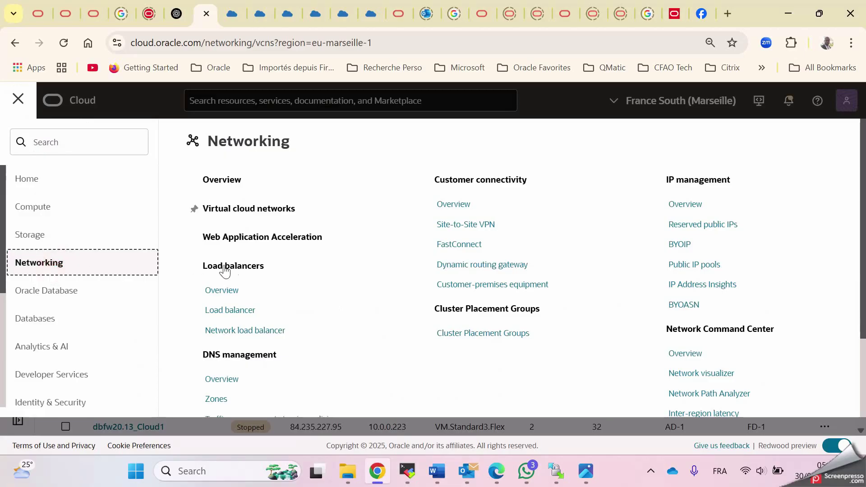
pyautogui.click(268, 210)
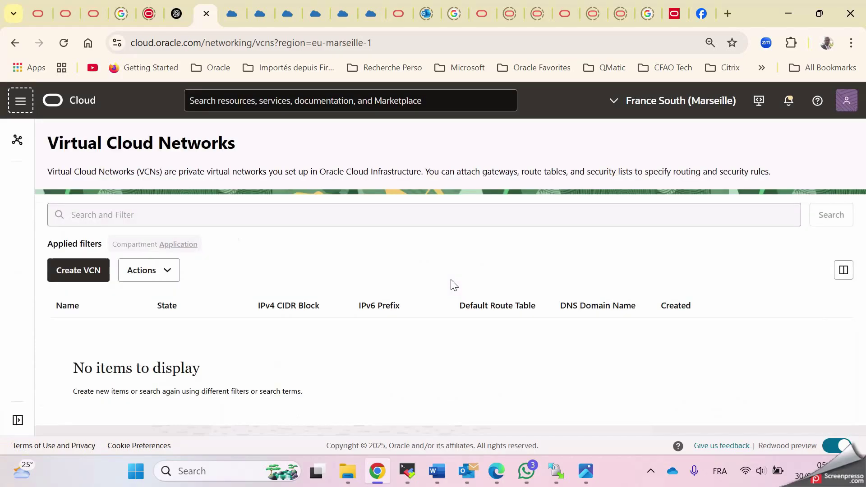
# Step: Filter the virtual cloud networks by the Network compartment and open VCN_Marseille
pyautogui.click(182, 246)
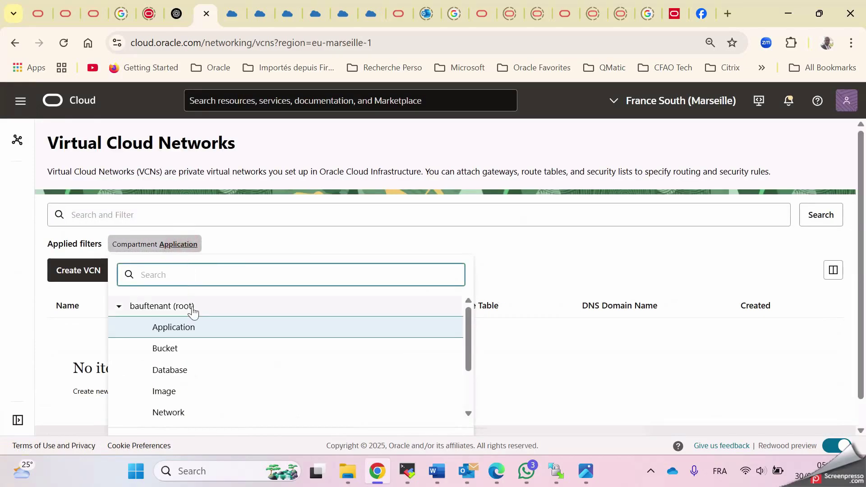
pyautogui.click(178, 419)
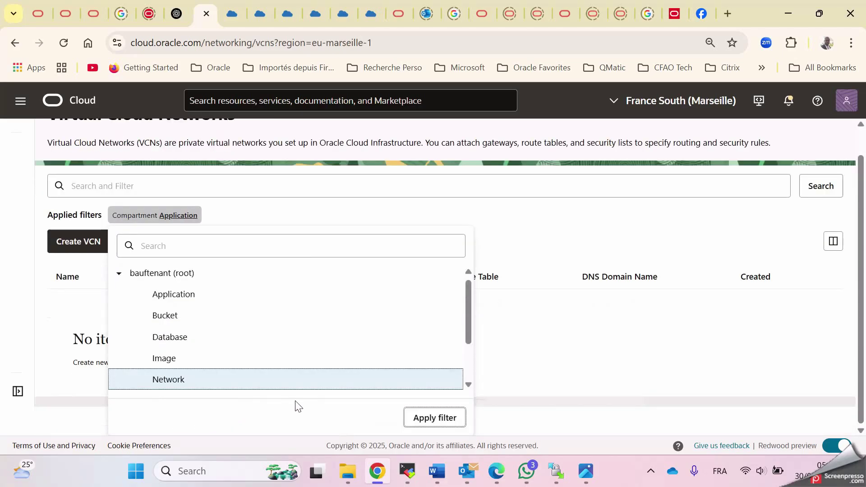
pyautogui.click(424, 416)
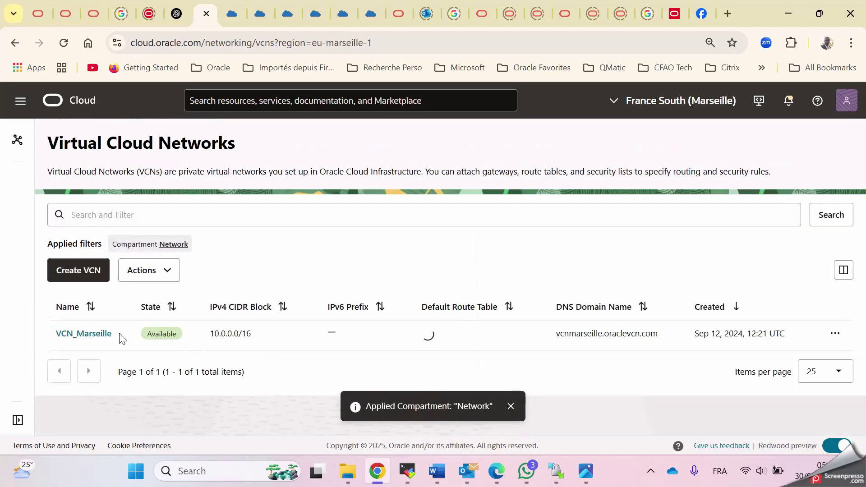
pyautogui.click(94, 334)
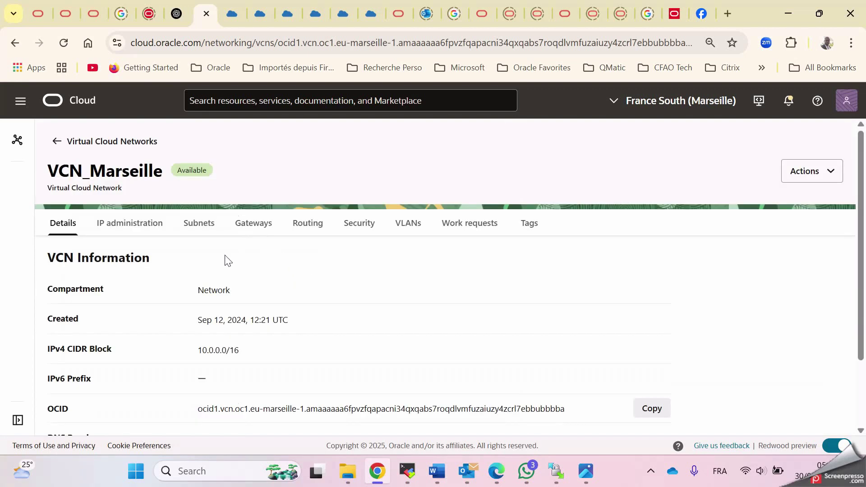
# Step: Review the subnets of VCN_Marseille, checking the IPv4 CIDR block of priv-SN
pyautogui.click(197, 224)
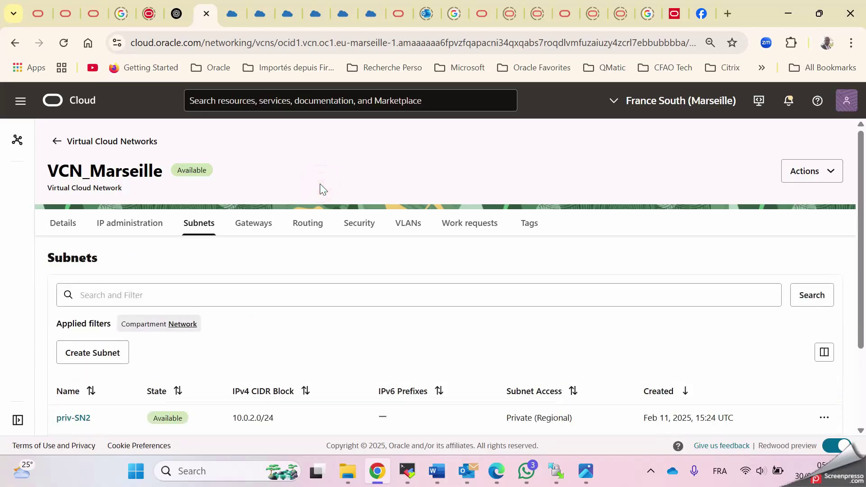
pyautogui.scroll(-1, 322, 185)
pyautogui.scroll(-3, 320, 189)
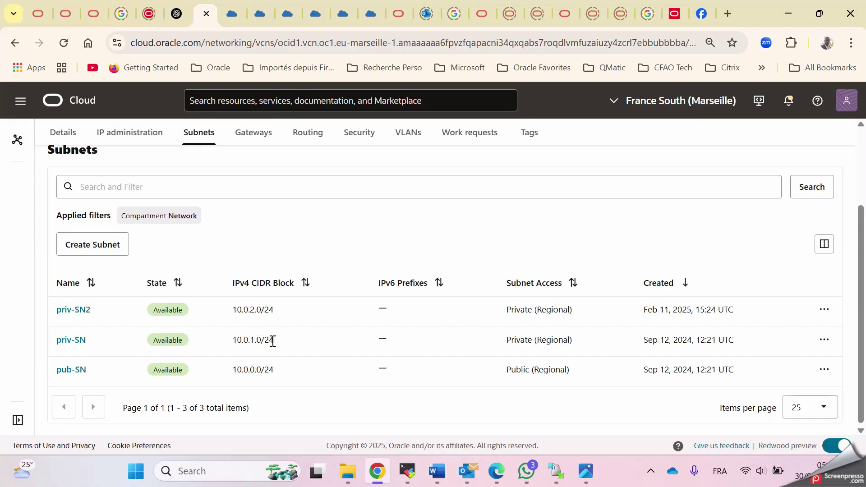
pyautogui.moveTo(274, 341); pyautogui.dragTo(238, 338)
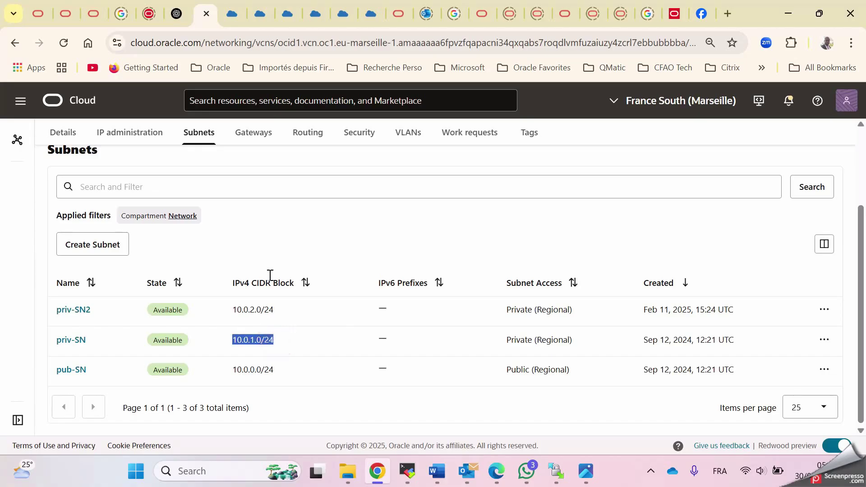
pyautogui.click(286, 240)
pyautogui.scroll(2, 287, 240)
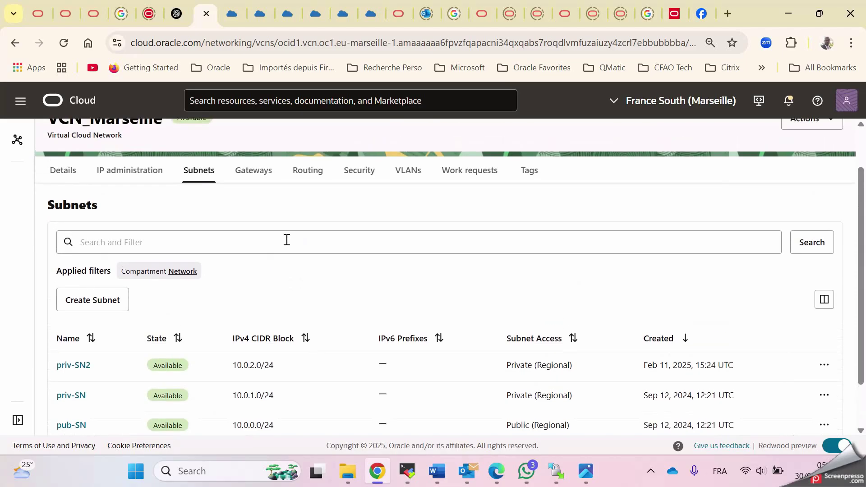
# Step: Open the security rules of the Default Security List for VCN_Marseille
pyautogui.click(362, 202)
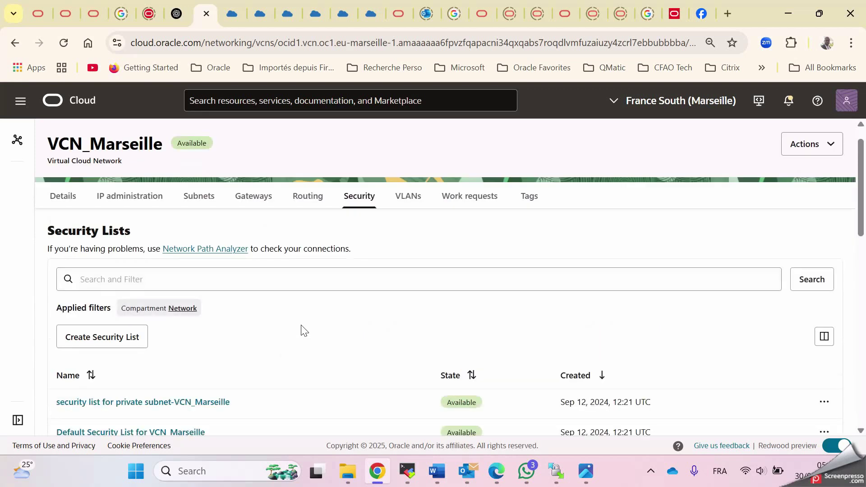
pyautogui.scroll(-5, 301, 331)
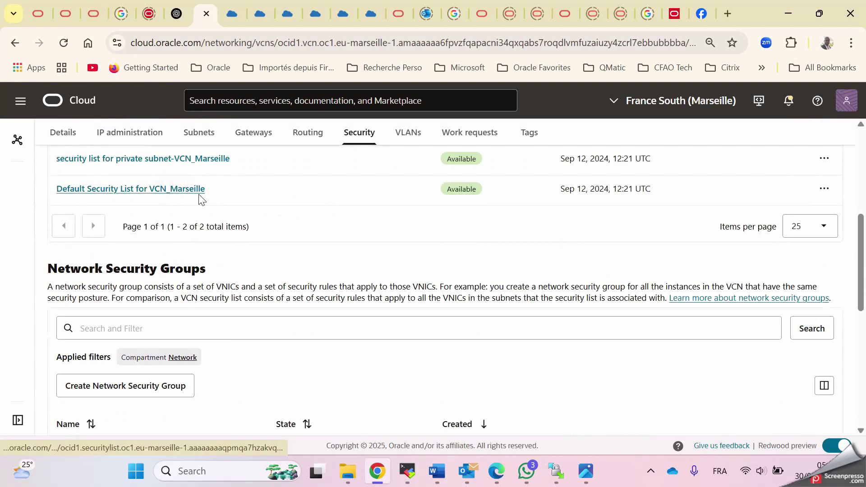
pyautogui.click(182, 189)
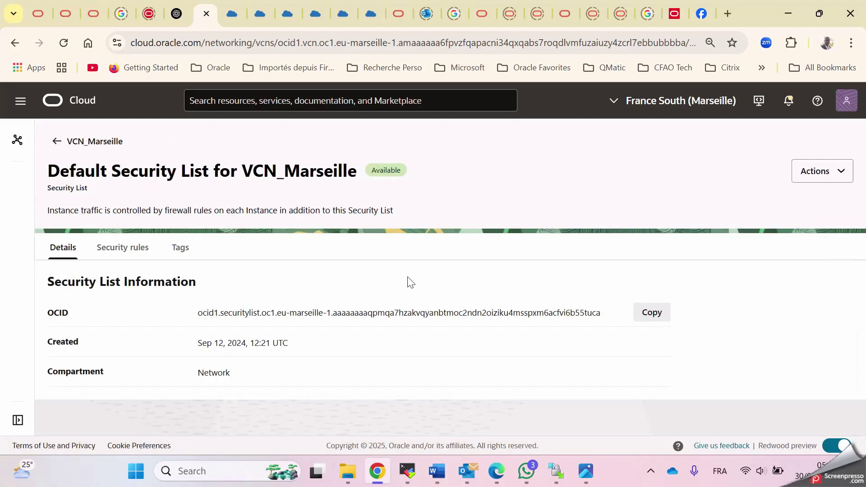
pyautogui.click(129, 250)
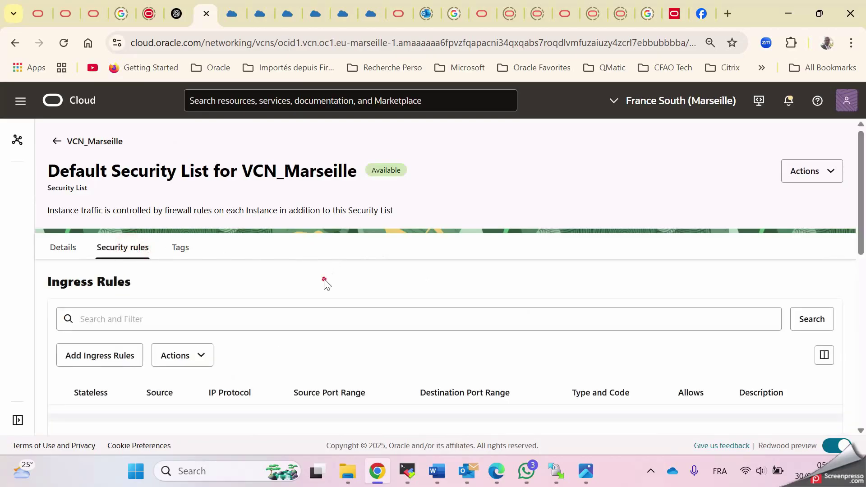
pyautogui.scroll(-10, 327, 285)
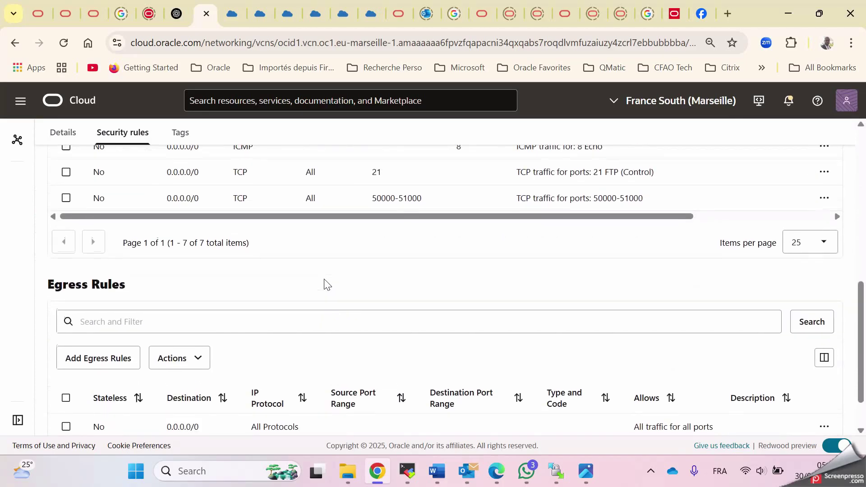
pyautogui.scroll(5, 328, 285)
pyautogui.scroll(-3, 327, 284)
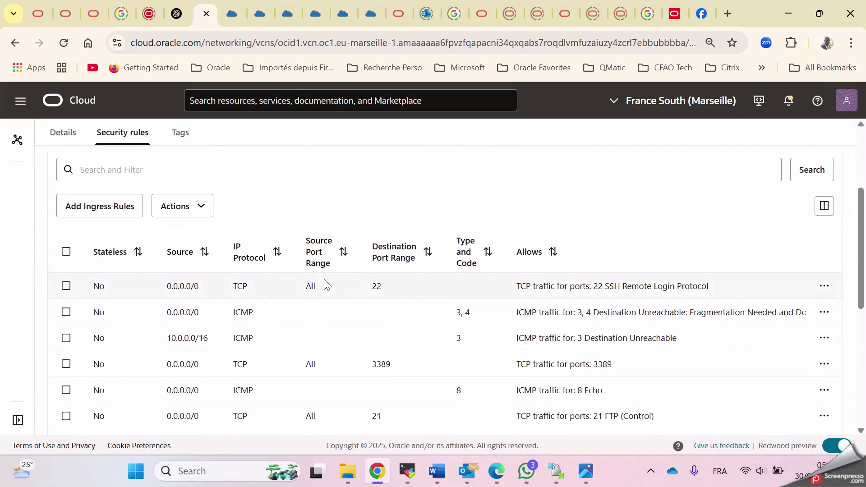
pyautogui.scroll(-1, 327, 284)
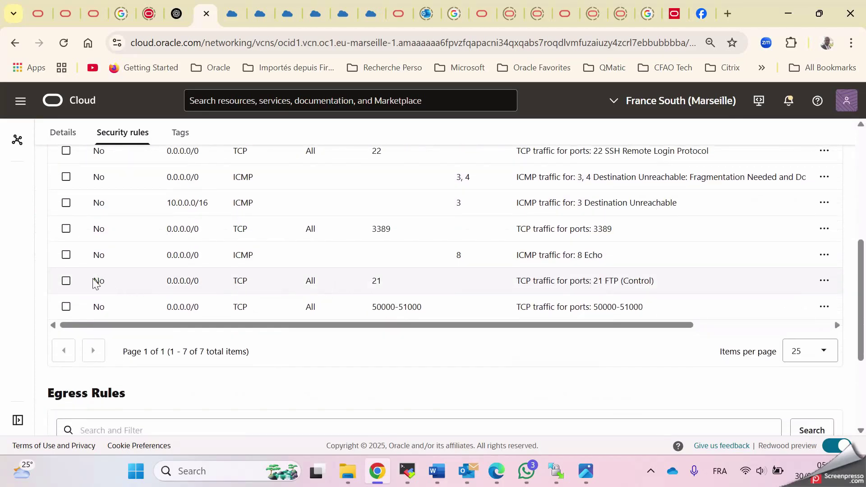
pyautogui.moveTo(95, 283); pyautogui.dragTo(425, 301)
pyautogui.moveTo(503, 310); pyautogui.dragTo(679, 308)
pyautogui.moveTo(614, 260); pyautogui.dragTo(178, 167)
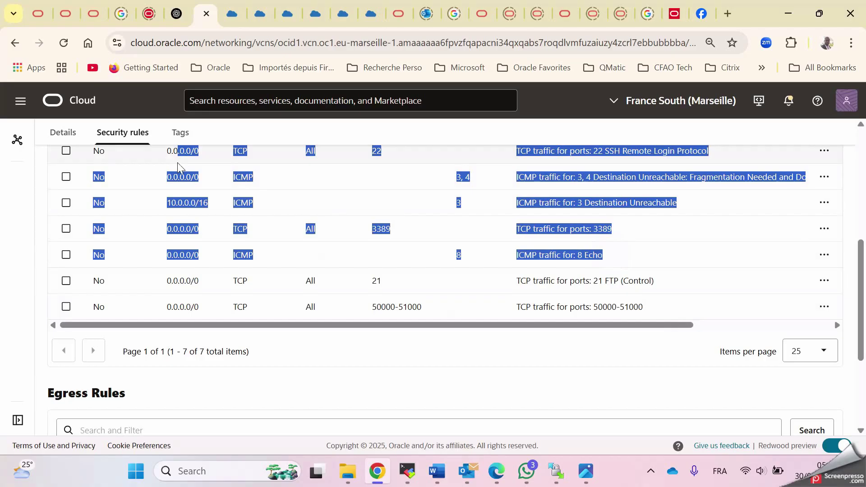
pyautogui.click(241, 284)
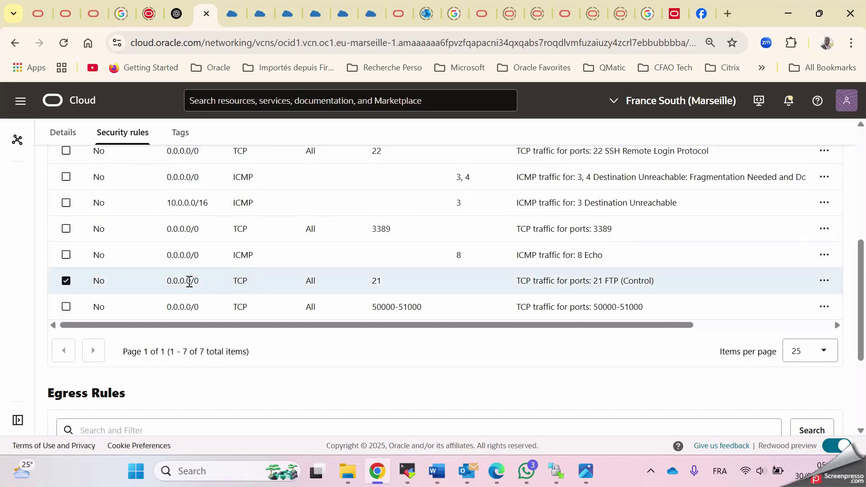
pyautogui.moveTo(94, 286); pyautogui.dragTo(653, 313)
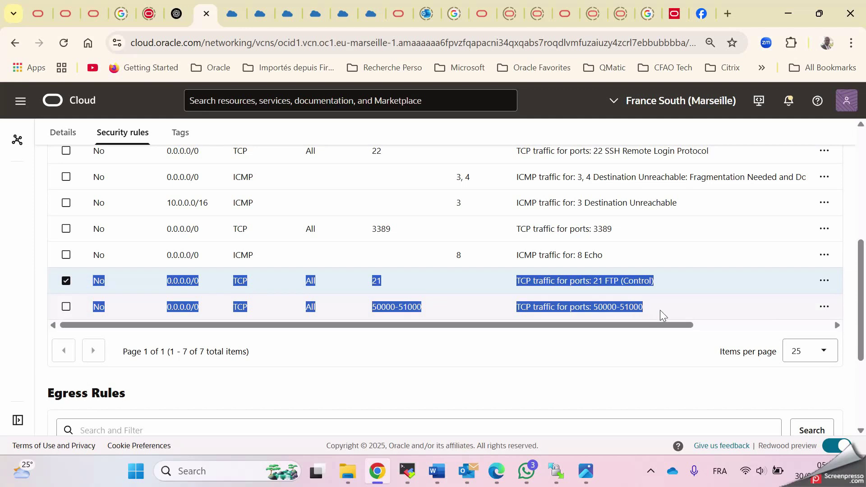
# Step: Switch to the architecture diagram in Photos to check its security list table, and return to the Oracle Cloud console
pyautogui.click(585, 471)
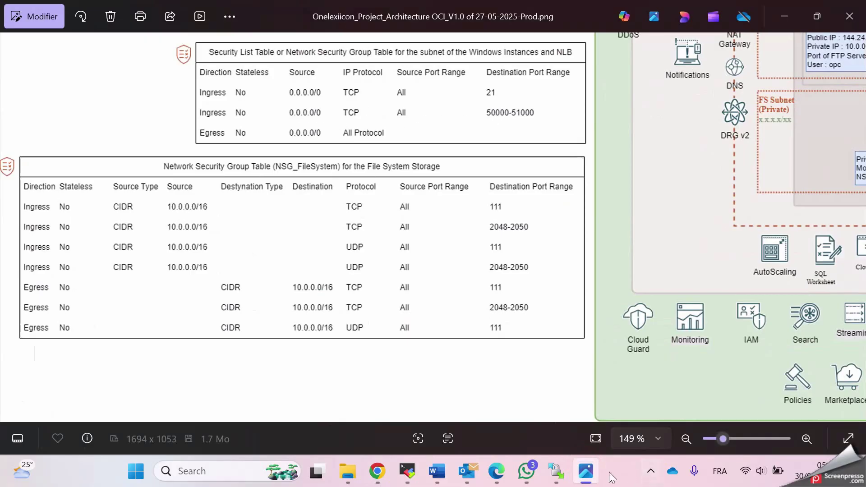
pyautogui.click(587, 472)
pyautogui.click(327, 394)
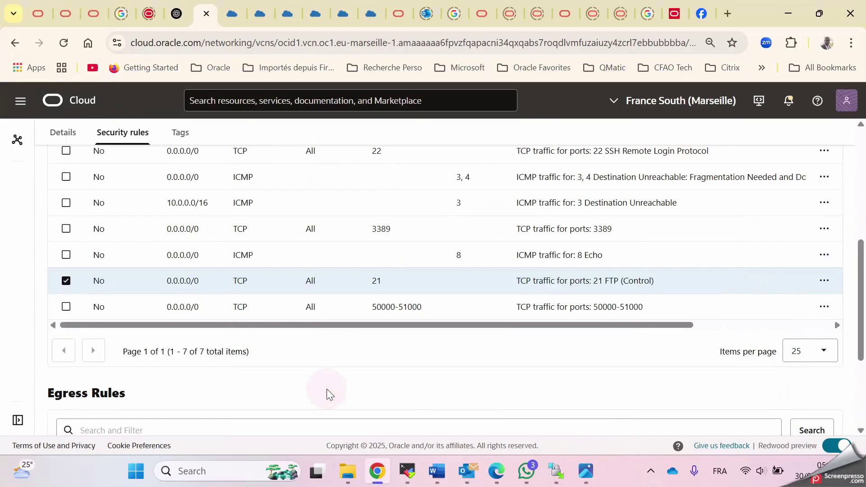
# Step: Examine the egress rule of the default security list, checking its destination and protocols
pyautogui.scroll(-3, 327, 394)
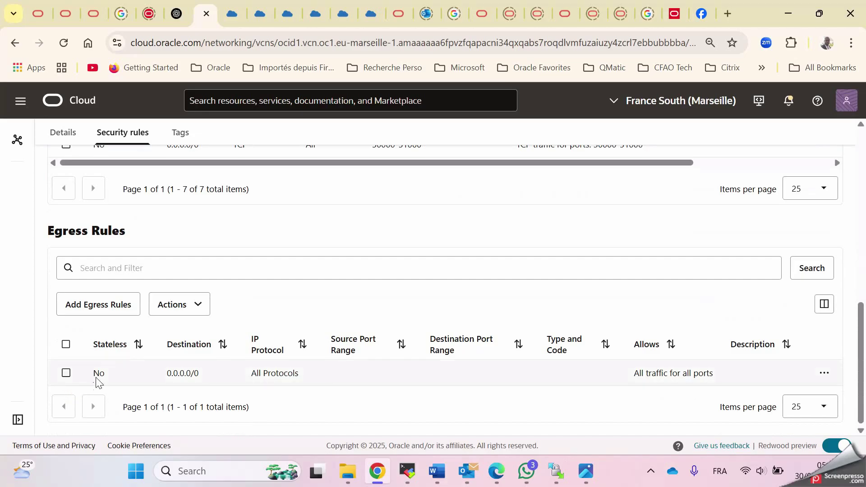
pyautogui.moveTo(93, 373); pyautogui.dragTo(397, 388)
pyautogui.click(483, 303)
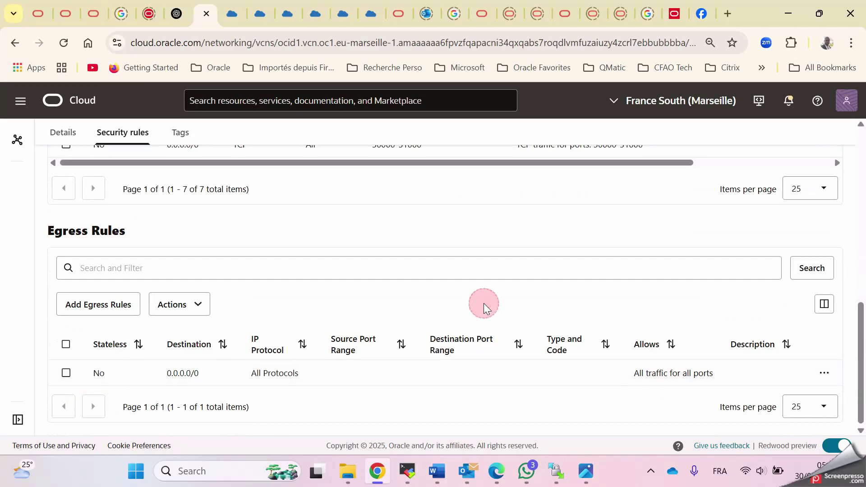
pyautogui.scroll(10, 484, 304)
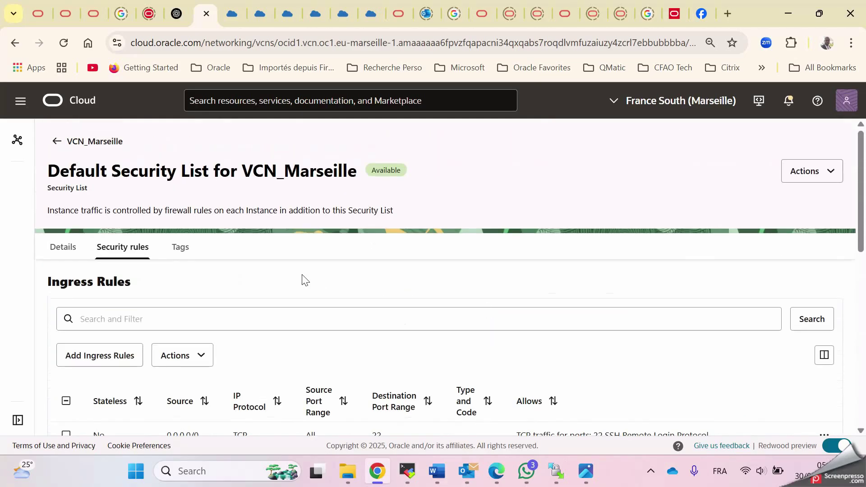
# Step: Return to VCN_Marseille's security settings and open the NSG_FileSystem network security group
pyautogui.click(57, 142)
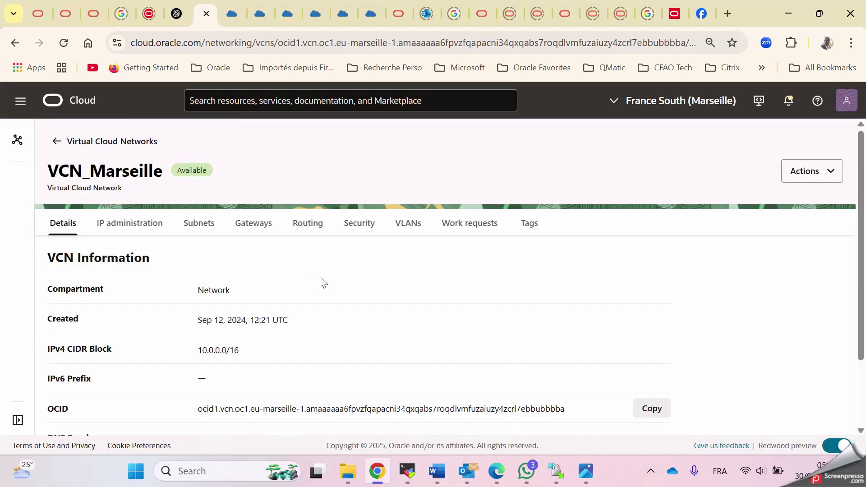
pyautogui.click(363, 224)
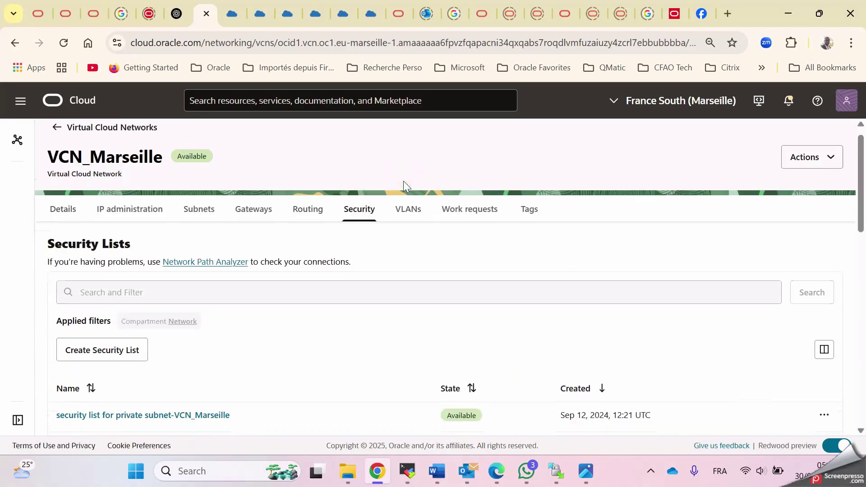
pyautogui.scroll(-8, 404, 183)
pyautogui.scroll(-3, 406, 185)
pyautogui.scroll(4, 406, 185)
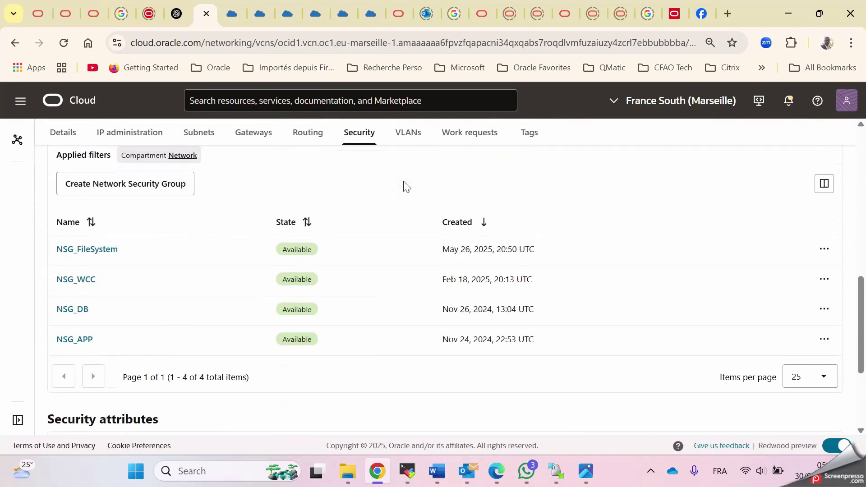
pyautogui.click(101, 250)
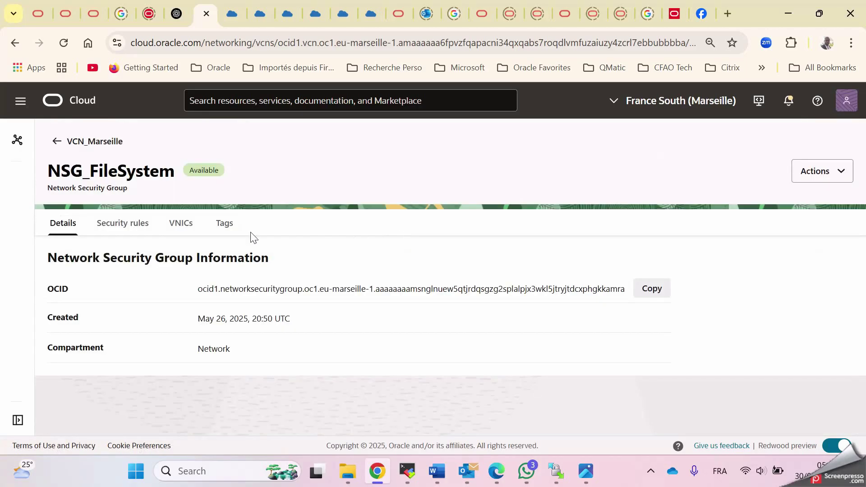
# Step: Review all ingress and egress security rules of the NSG_FileSystem group, including protocols and destination port ranges
pyautogui.click(136, 225)
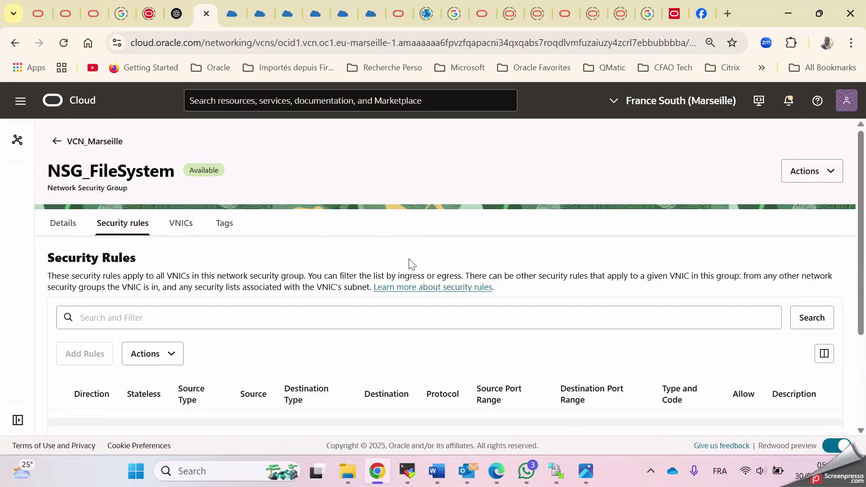
pyautogui.scroll(-5, 410, 264)
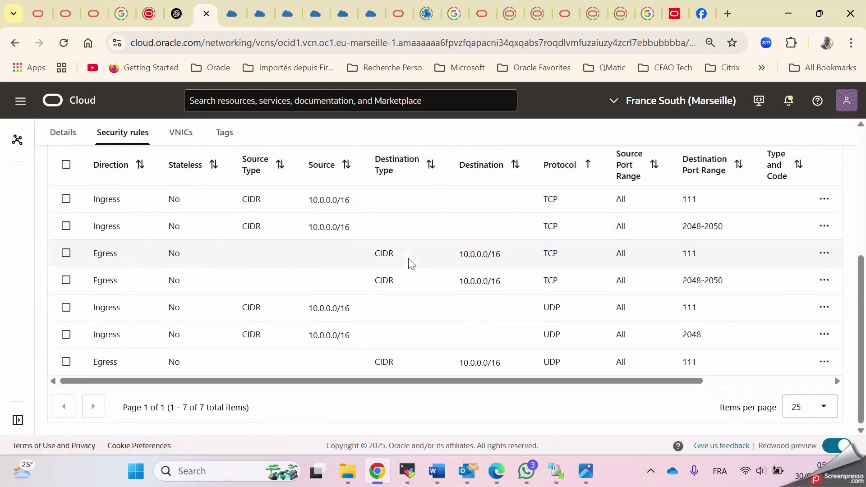
pyautogui.moveTo(88, 205); pyautogui.dragTo(728, 372)
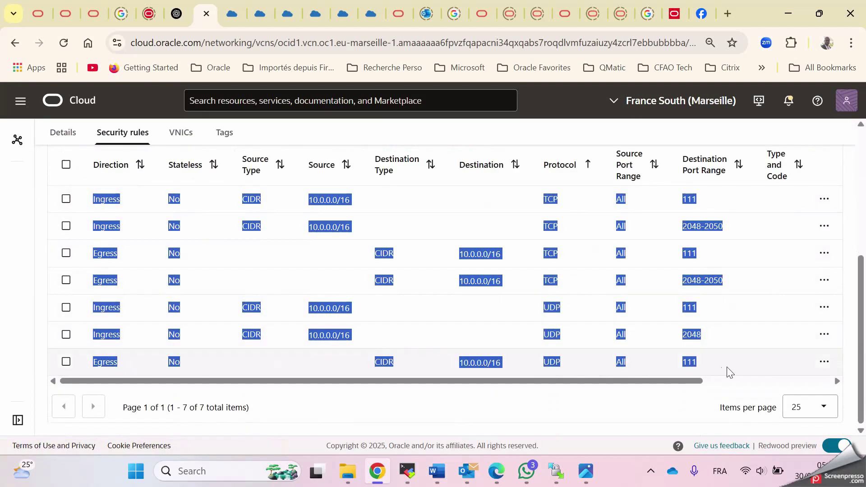
# Step: Check the source CIDR of the TCP ingress rule for port 111 in the NSG_FileSystem security rules
pyautogui.click(579, 404)
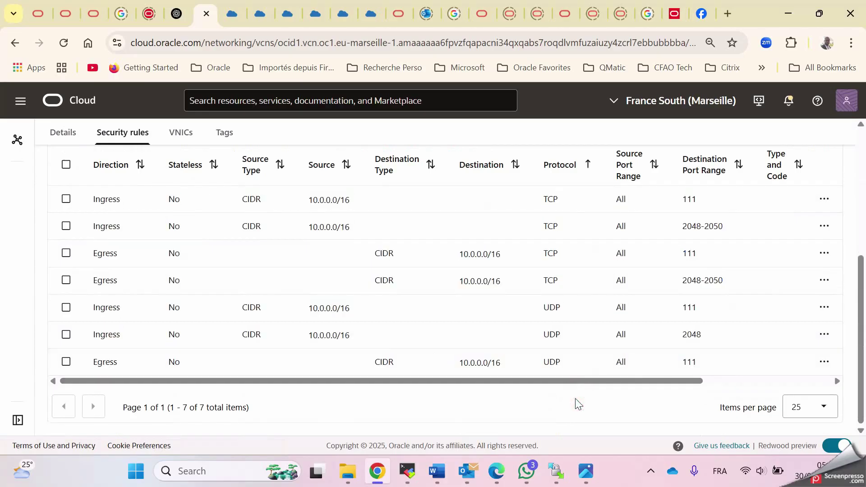
pyautogui.scroll(3, 576, 399)
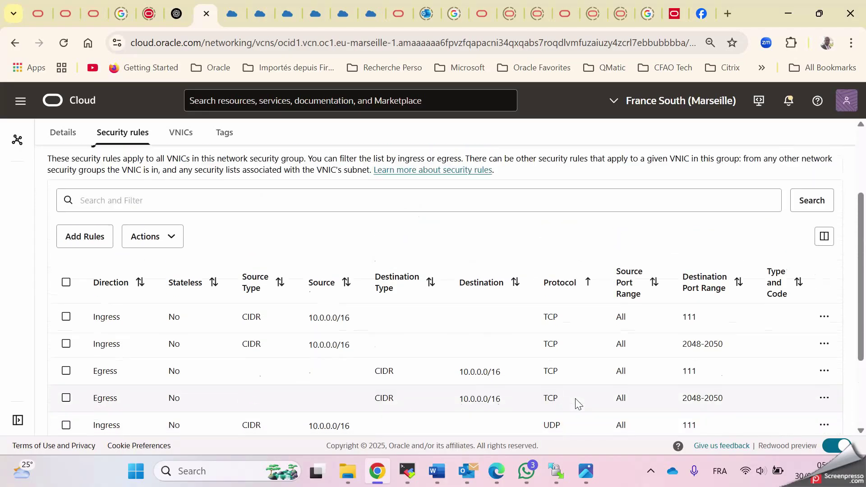
pyautogui.scroll(3, 576, 402)
pyautogui.scroll(-6, 576, 400)
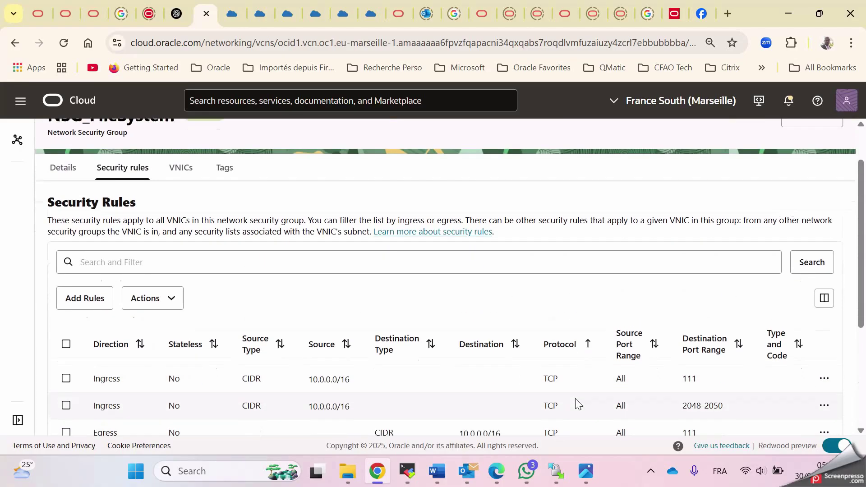
pyautogui.doubleClick(334, 199)
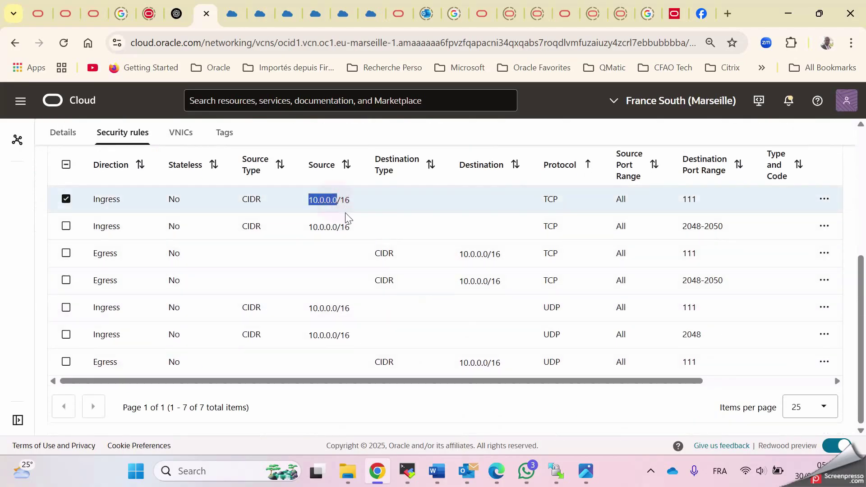
pyautogui.click(436, 178)
pyautogui.scroll(5, 438, 192)
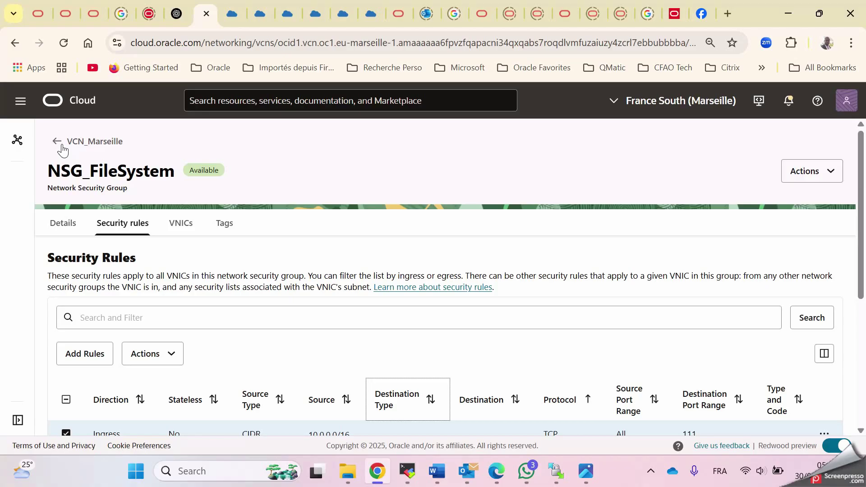
# Step: Leave the network security group and list the File Storage file systems in the Application compartment
pyautogui.click(61, 145)
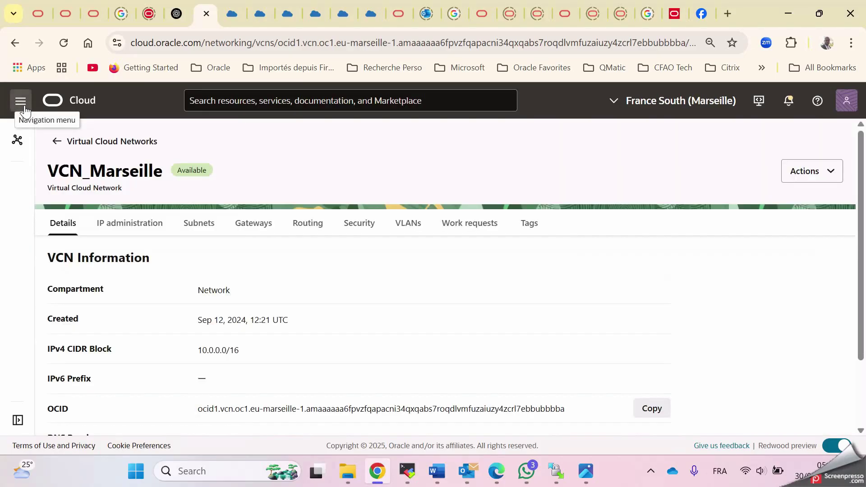
pyautogui.click(25, 110)
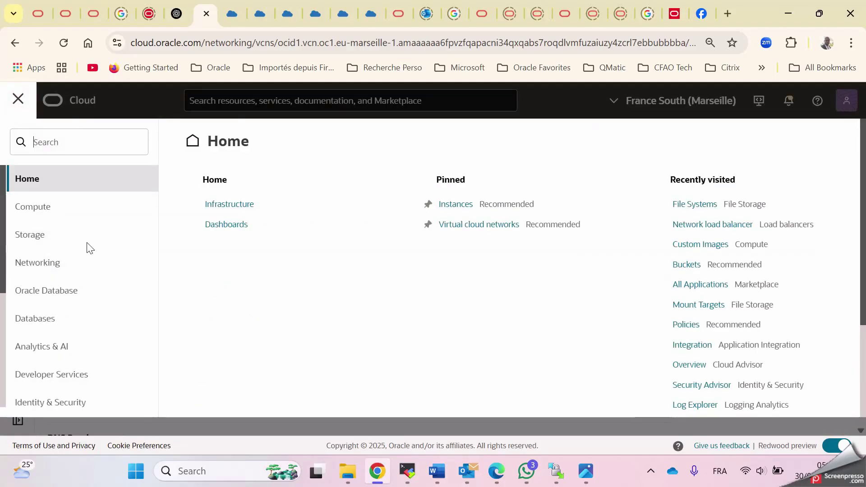
pyautogui.click(51, 239)
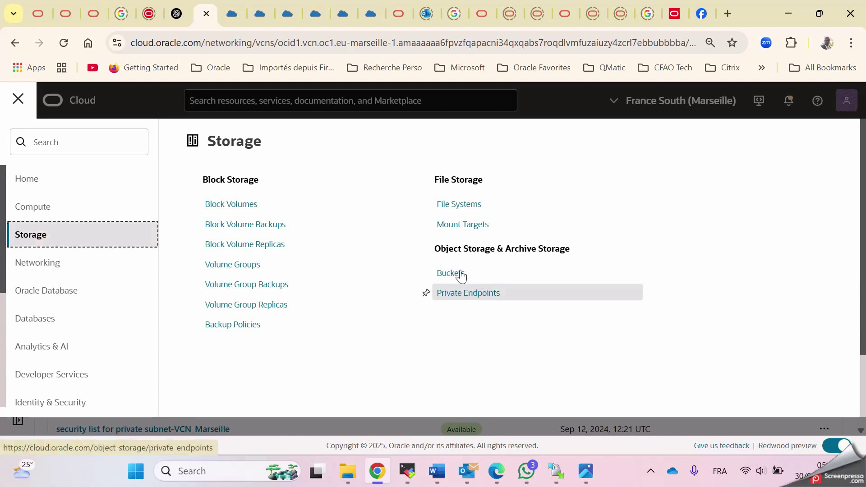
pyautogui.click(469, 206)
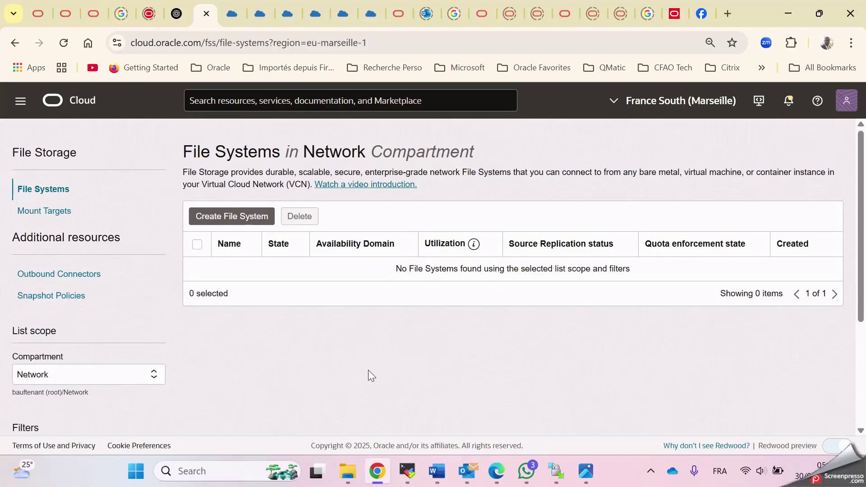
pyautogui.click(161, 384)
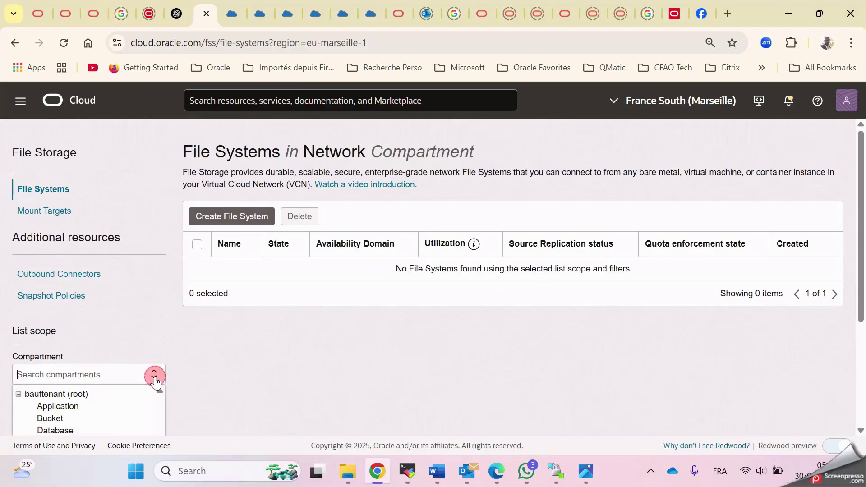
pyautogui.click(68, 408)
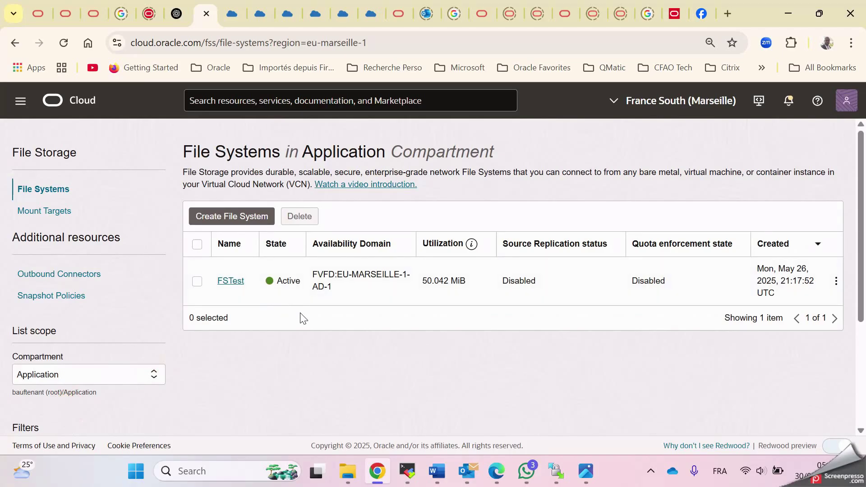
# Step: Start creating a File System for NFS and name it FSTest
pyautogui.click(246, 219)
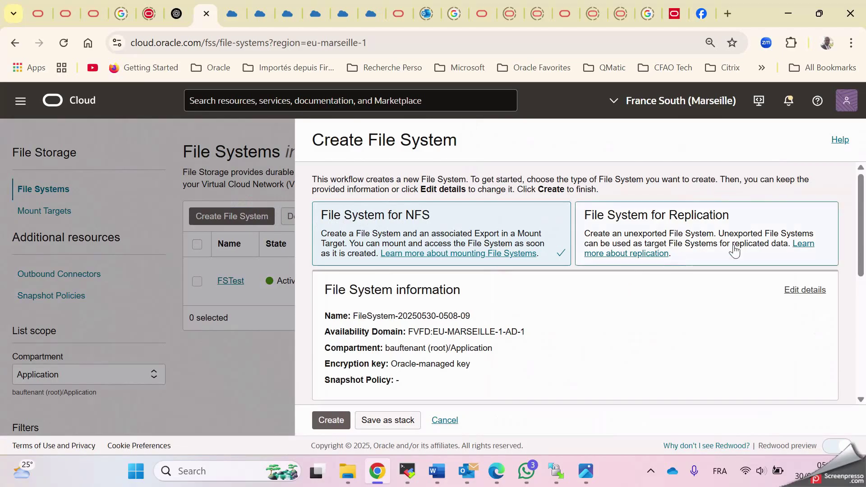
pyautogui.click(691, 183)
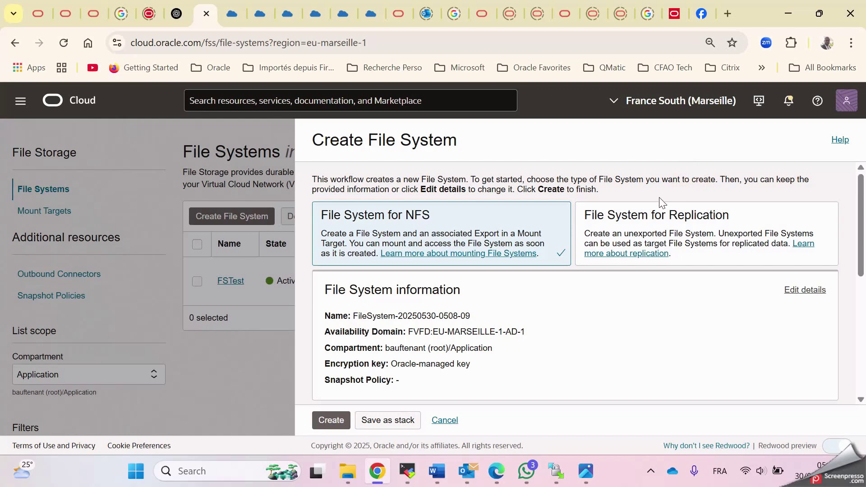
pyautogui.scroll(-2, 863, 221)
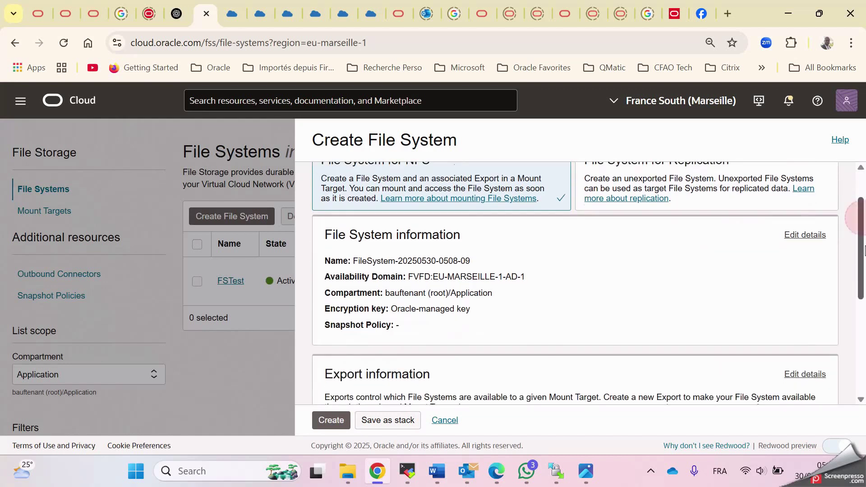
pyautogui.click(810, 226)
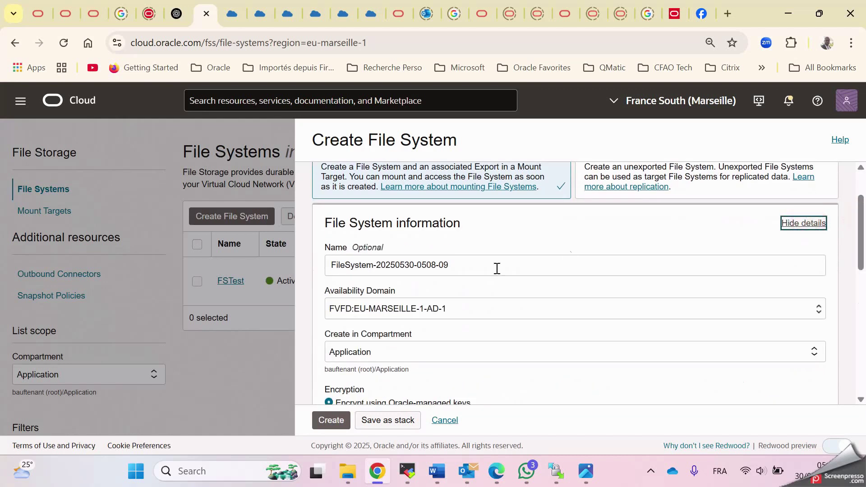
pyautogui.moveTo(460, 267); pyautogui.dragTo(223, 271)
pyautogui.write('FSTest')
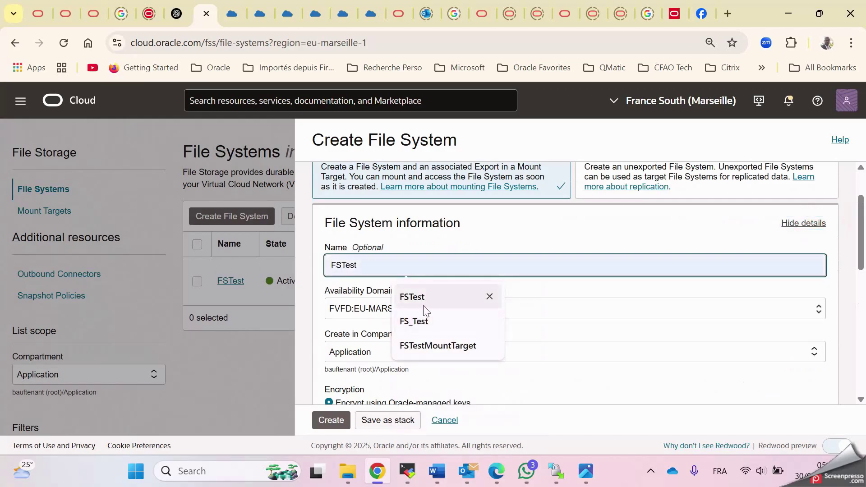
pyautogui.click(423, 302)
# Step: Compare the availability domain choices with the PROD Site architecture diagram in Photos, and return to the Oracle Cloud console
pyautogui.click(456, 311)
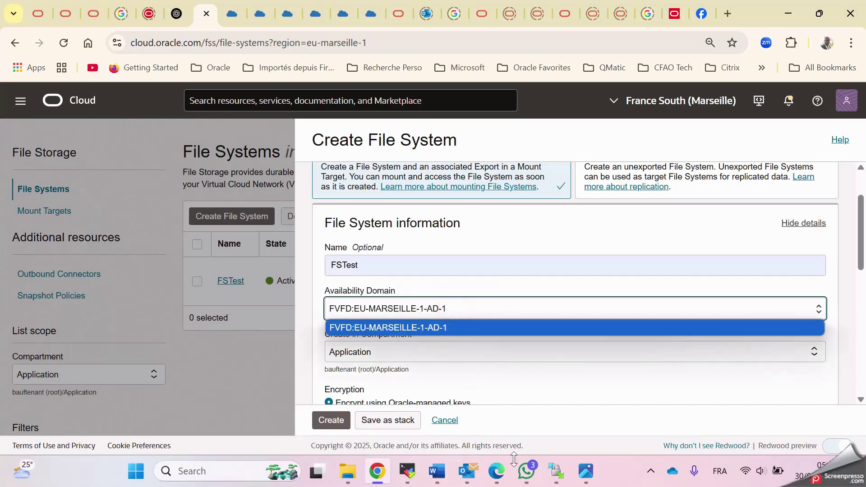
pyautogui.click(590, 478)
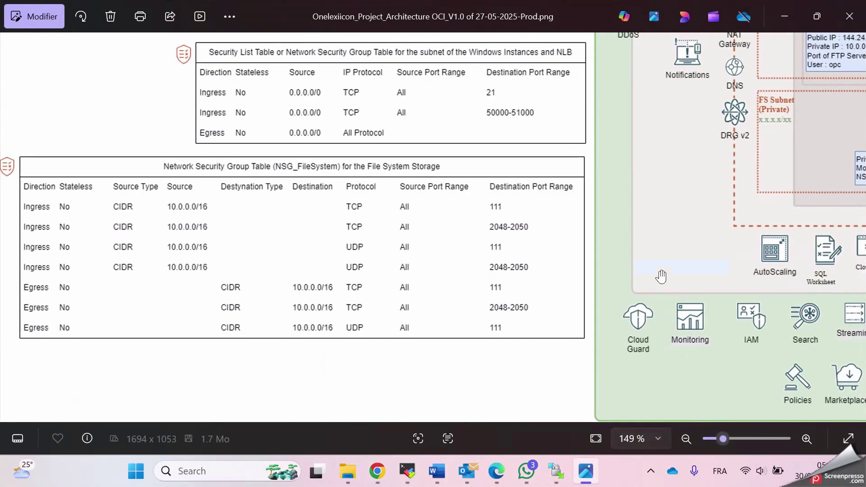
pyautogui.moveTo(657, 288); pyautogui.dragTo(167, 458)
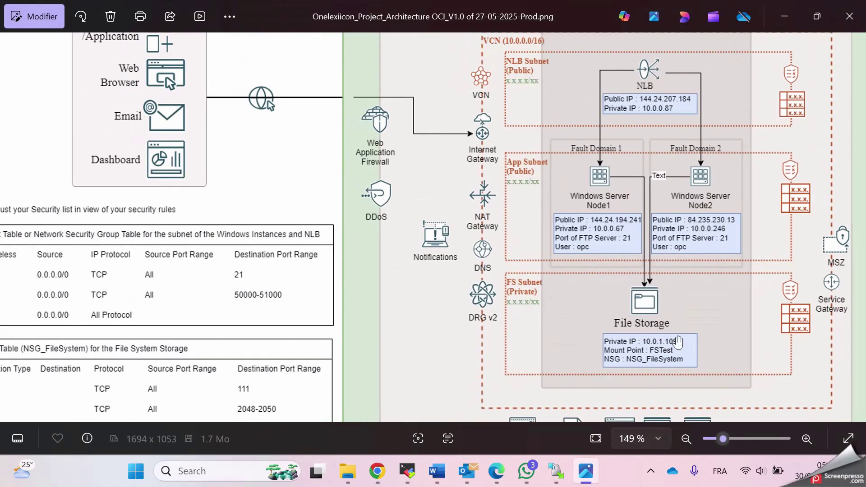
pyautogui.scroll(3, 659, 280)
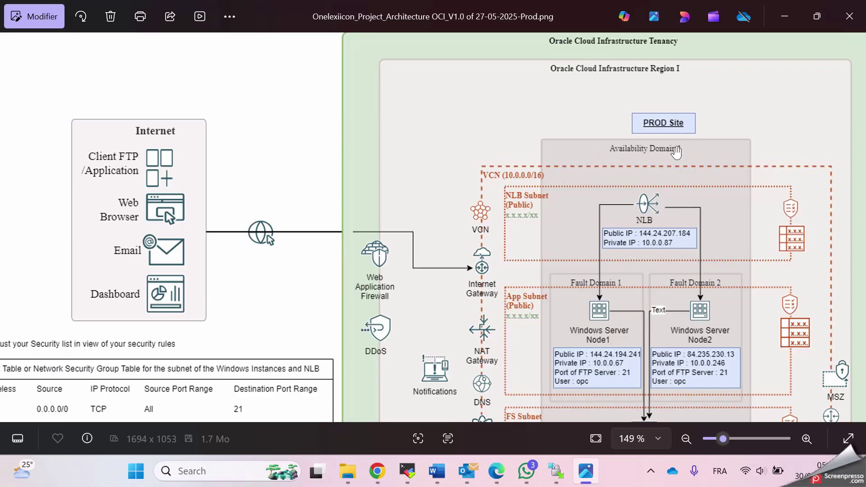
pyautogui.click(789, 10)
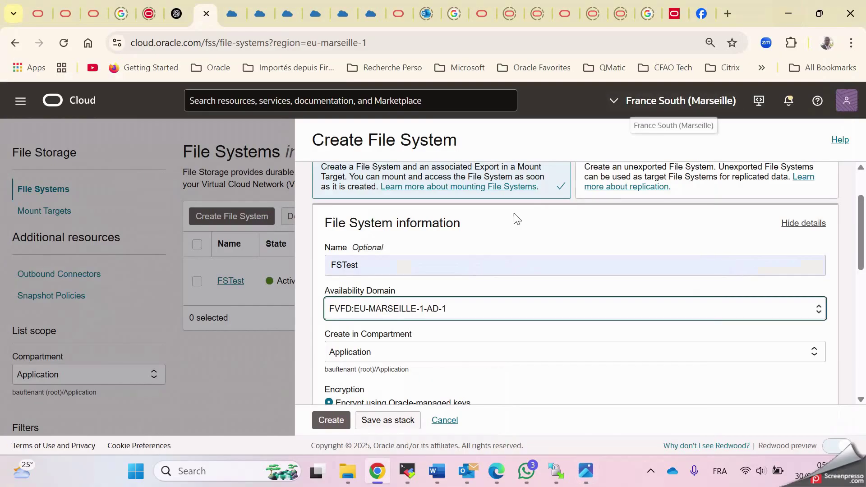
# Step: Review the new file system's availability domain, compartment, encryption and export settings
pyautogui.click(517, 327)
pyautogui.moveTo(517, 327); pyautogui.dragTo(503, 229)
pyautogui.click(523, 278)
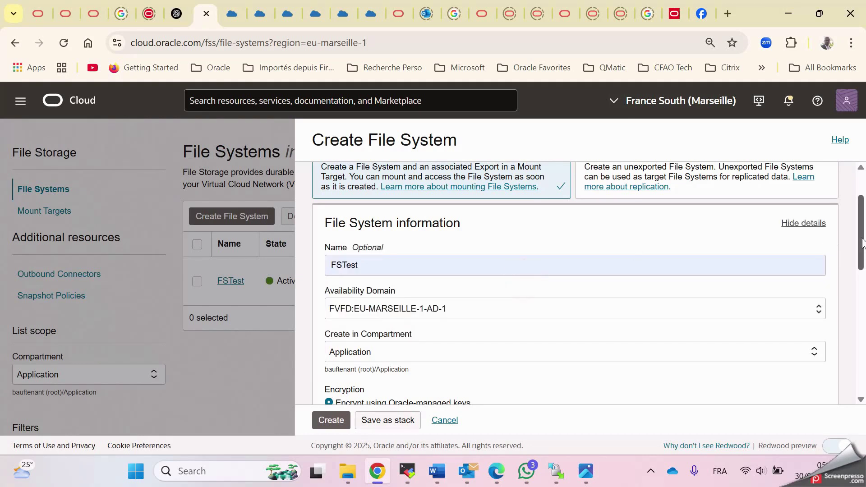
pyautogui.moveTo(862, 244); pyautogui.dragTo(862, 296)
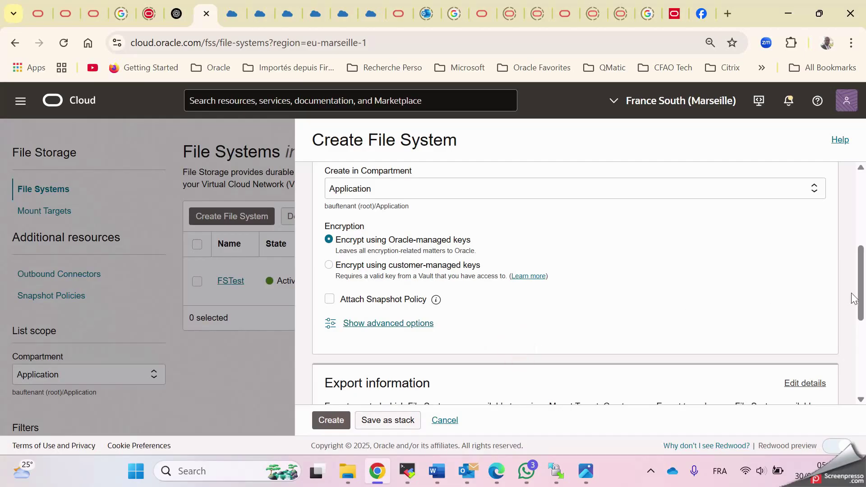
pyautogui.moveTo(861, 296); pyautogui.dragTo(864, 352)
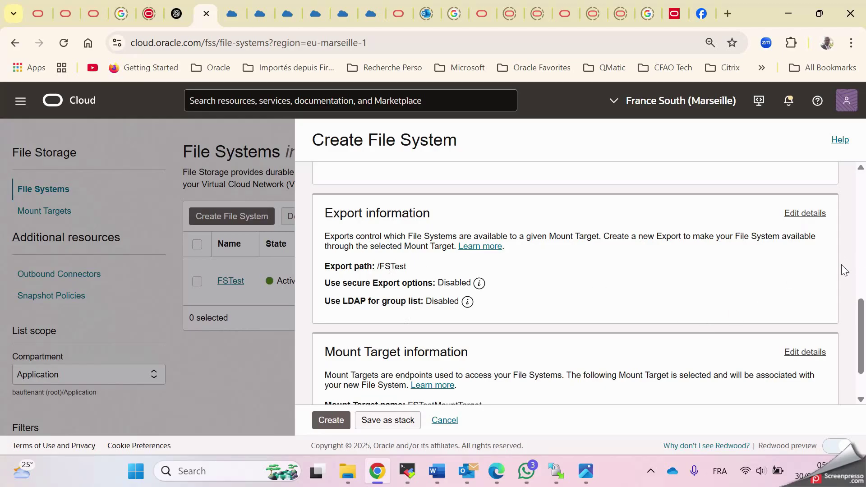
# Step: Edit the mount target details to create a new mount target named FSTestMountTarget
pyautogui.scroll(-2, 862, 343)
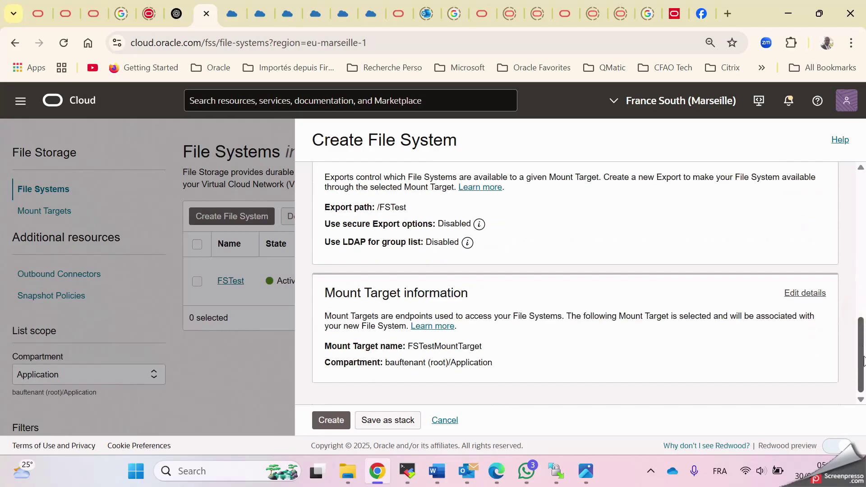
pyautogui.click(804, 294)
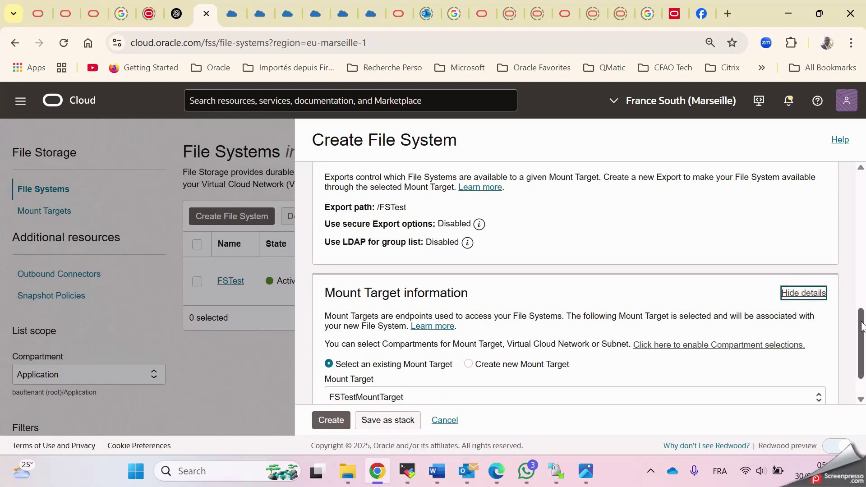
pyautogui.scroll(-1, 862, 326)
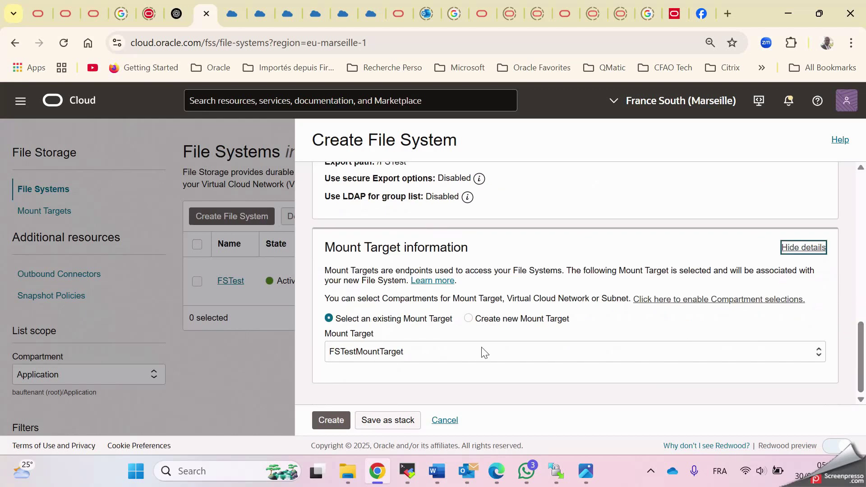
pyautogui.click(405, 355)
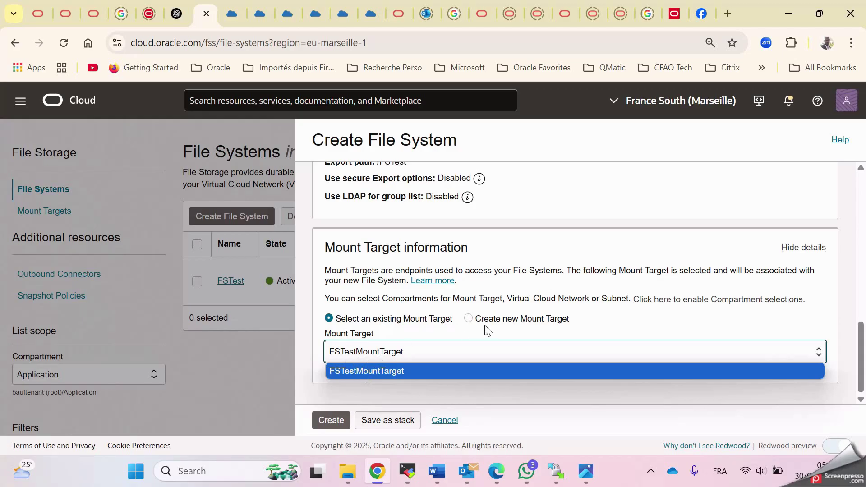
pyautogui.click(470, 320)
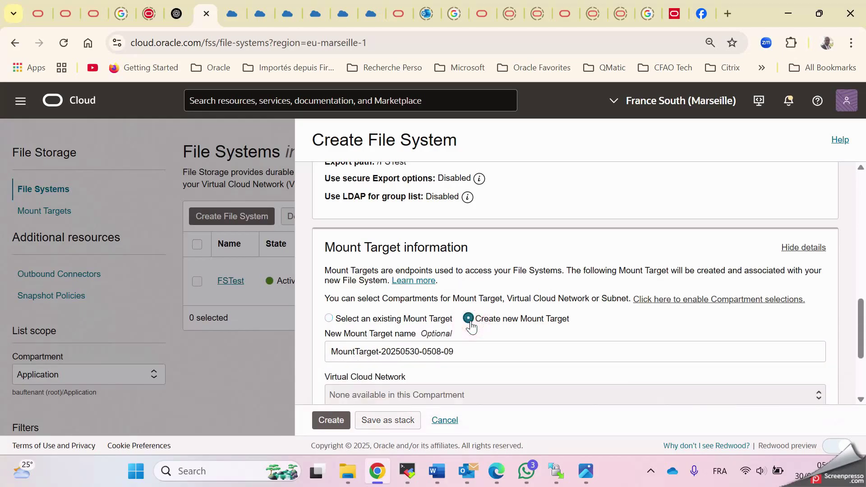
pyautogui.click(401, 360)
pyautogui.tripleClick(474, 350)
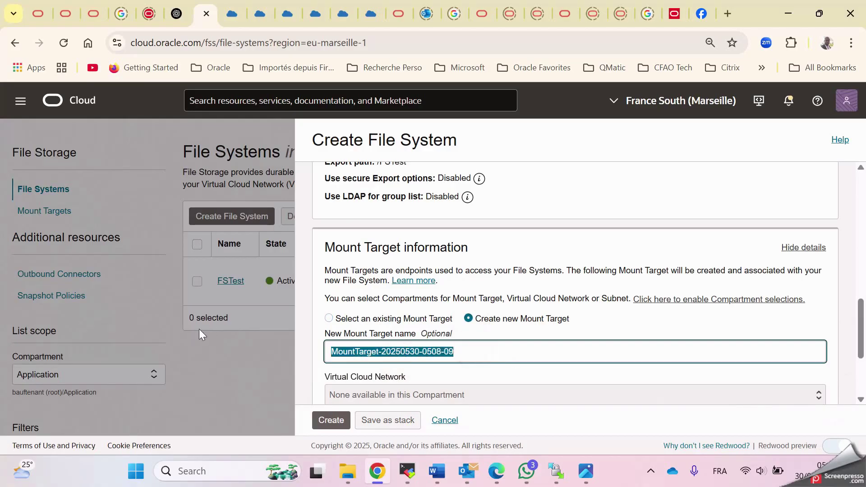
pyautogui.write('FSTestMountTarget')
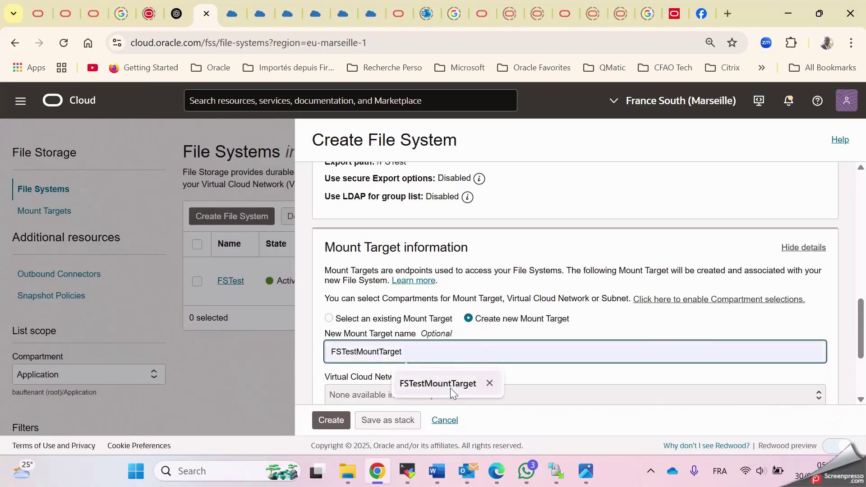
pyautogui.click(449, 387)
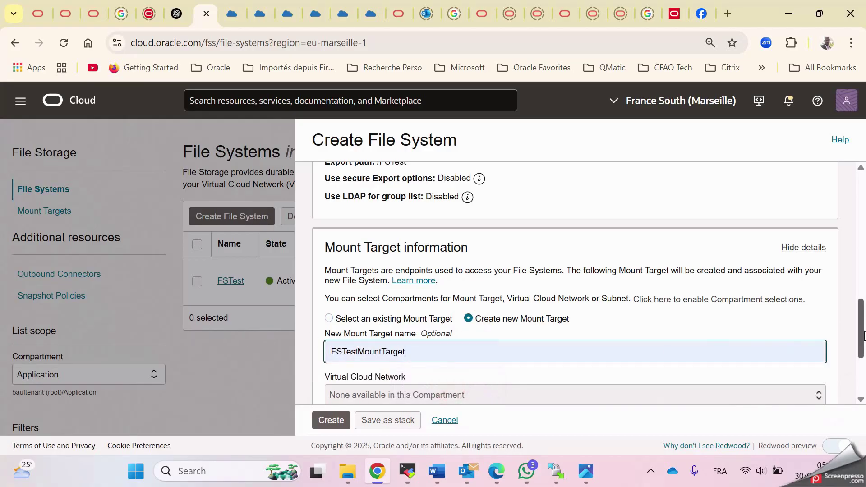
# Step: Enable compartment selections for the new mount target and set the Virtual Cloud Network Compartment to Network
pyautogui.moveTo(864, 335); pyautogui.dragTo(863, 389)
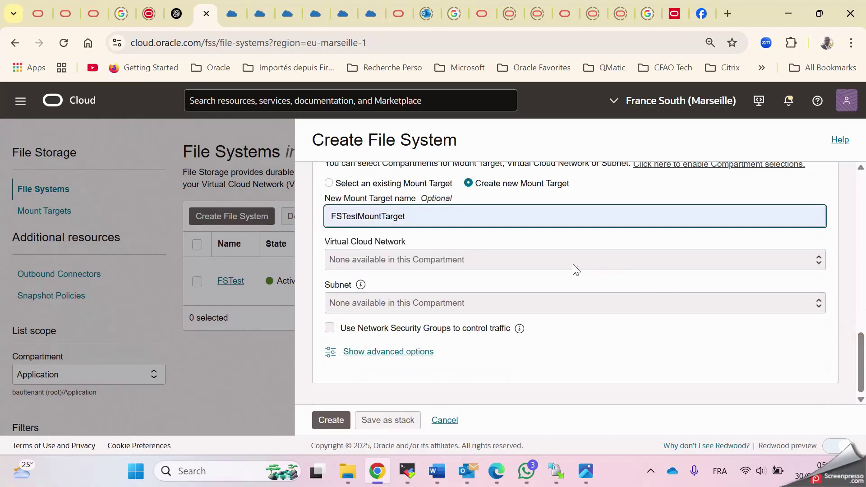
pyautogui.click(712, 167)
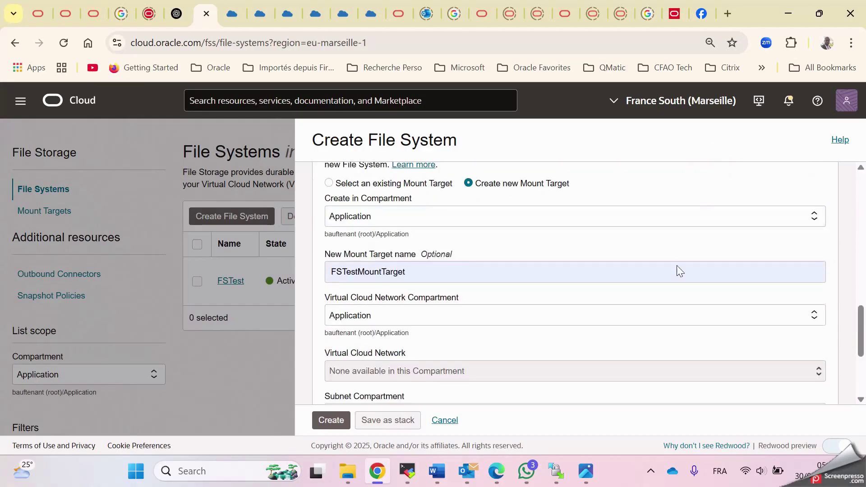
pyautogui.moveTo(860, 322); pyautogui.dragTo(859, 343)
pyautogui.click(503, 232)
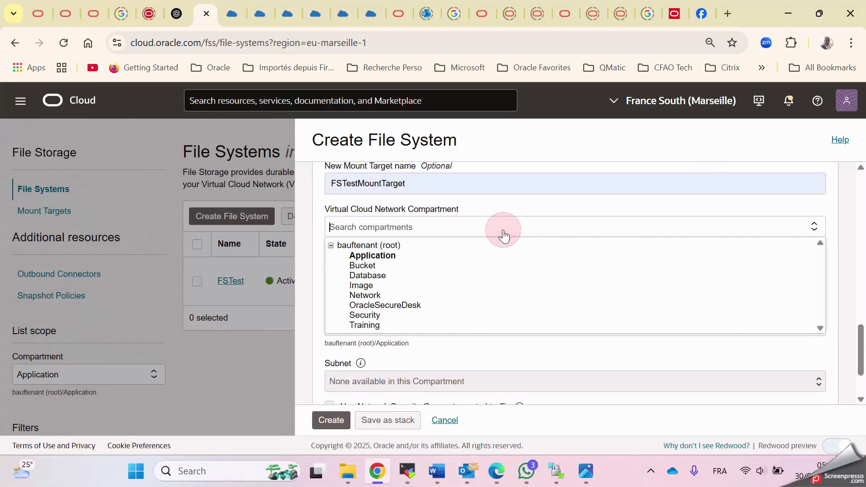
pyautogui.click(371, 295)
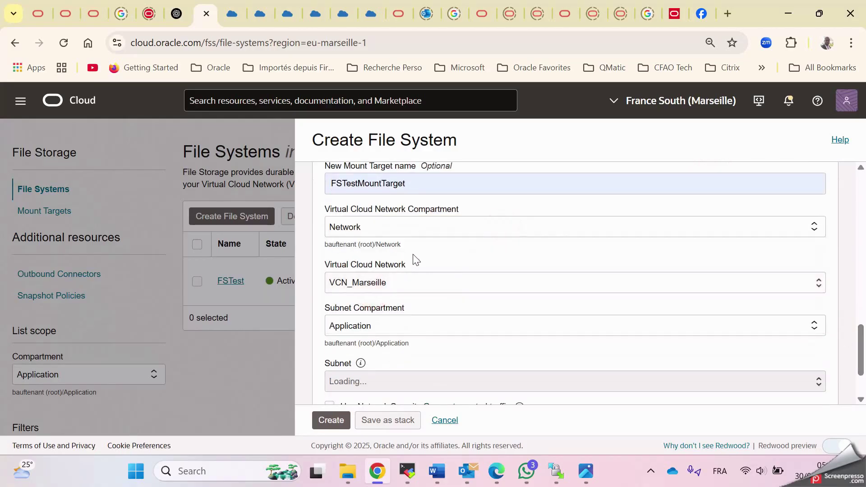
# Step: Set the mount target's Subnet Compartment to Network and choose the priv-SN (Regional) subnet
pyautogui.click(420, 333)
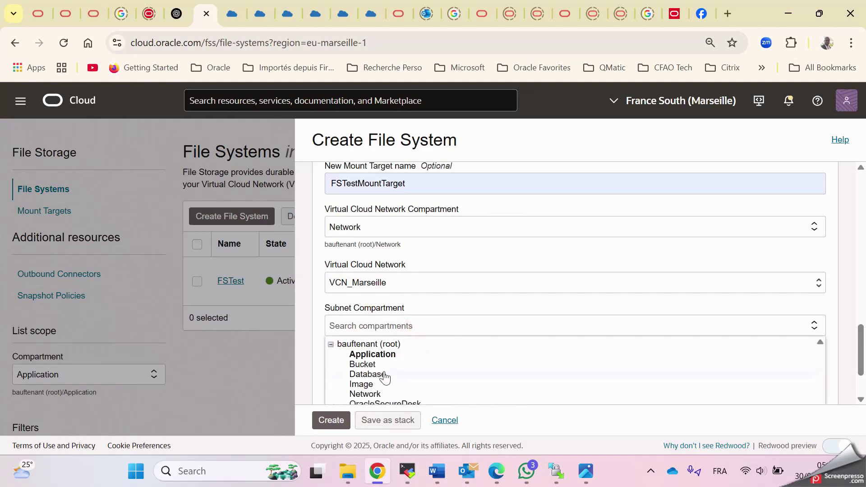
pyautogui.click(383, 394)
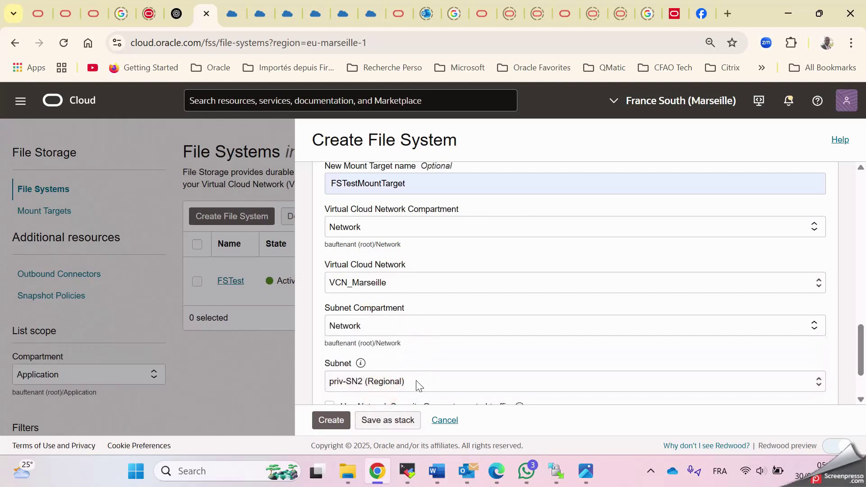
pyautogui.scroll(-2, 862, 341)
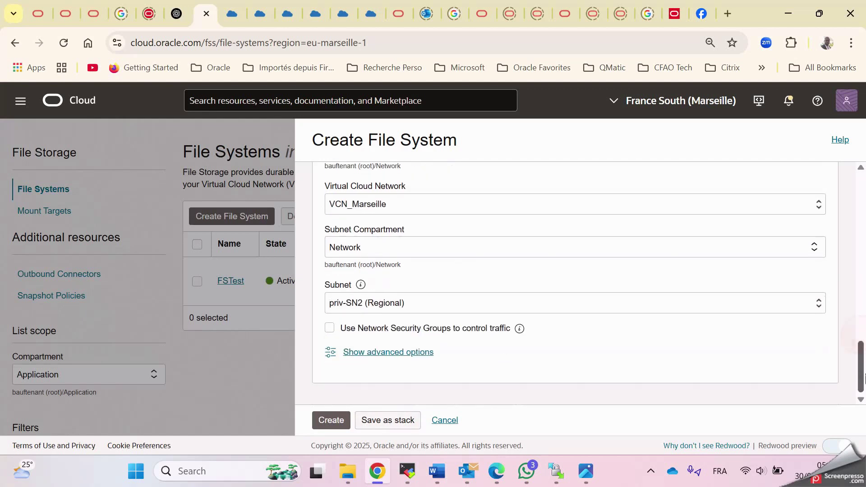
pyautogui.click(609, 307)
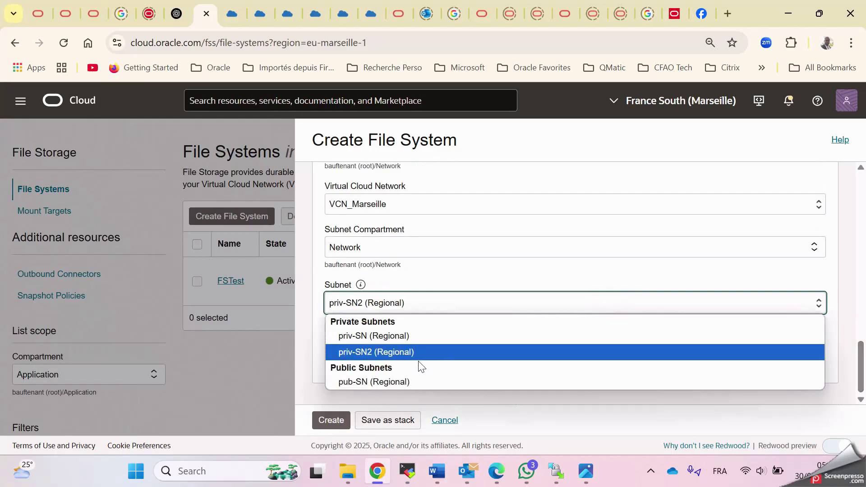
pyautogui.click(391, 334)
# Step: Enable Network Security Groups for the mount target with NSG_FileSystem selected, and cancel the file system creation
pyautogui.click(330, 328)
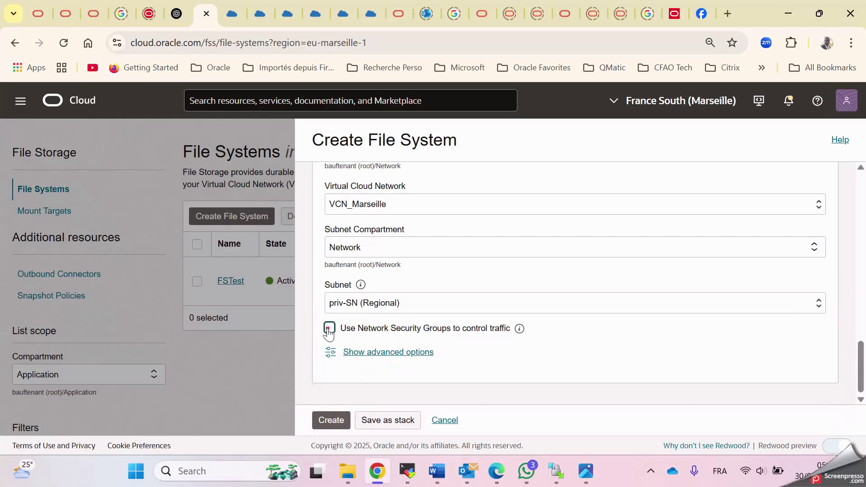
pyautogui.click(544, 384)
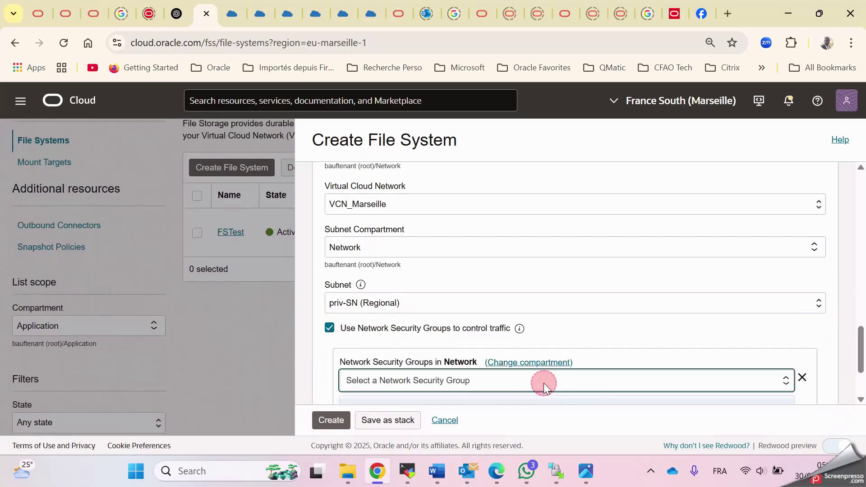
pyautogui.click(862, 323)
pyautogui.click(862, 363)
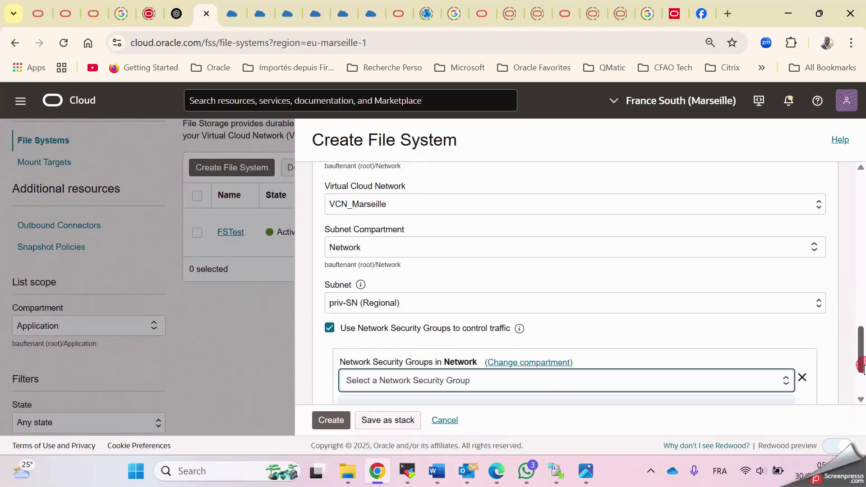
pyautogui.moveTo(862, 361); pyautogui.dragTo(862, 381)
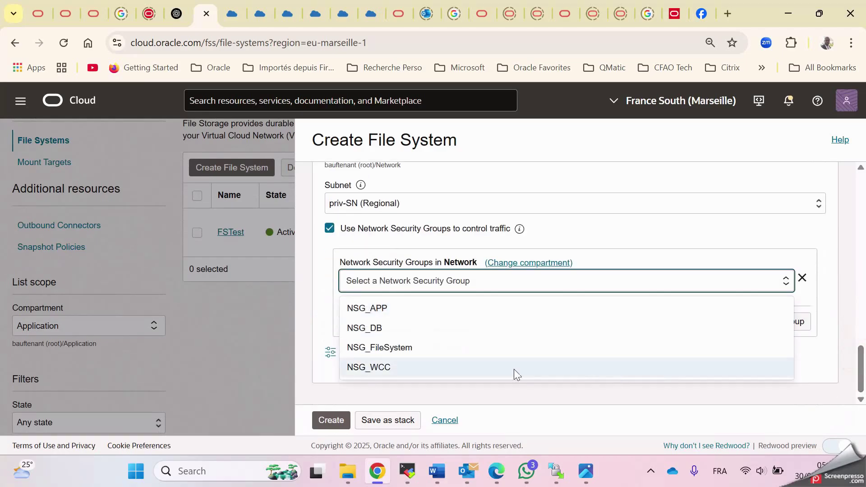
pyautogui.click(435, 350)
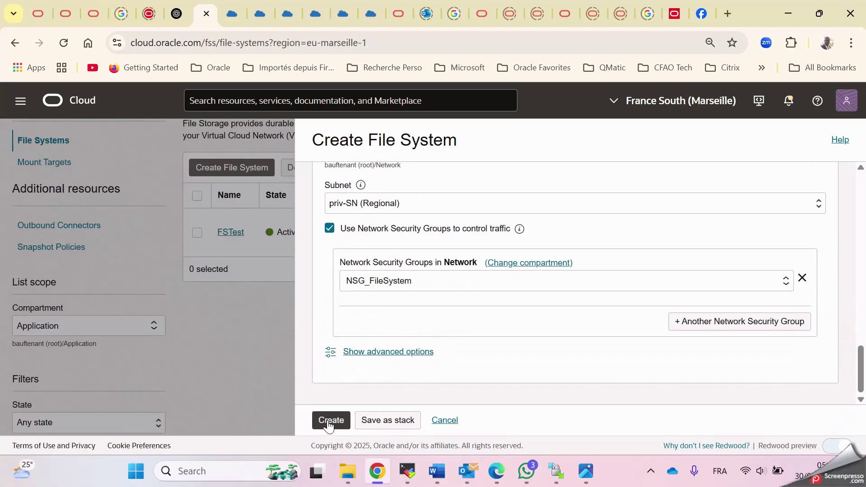
pyautogui.click(444, 420)
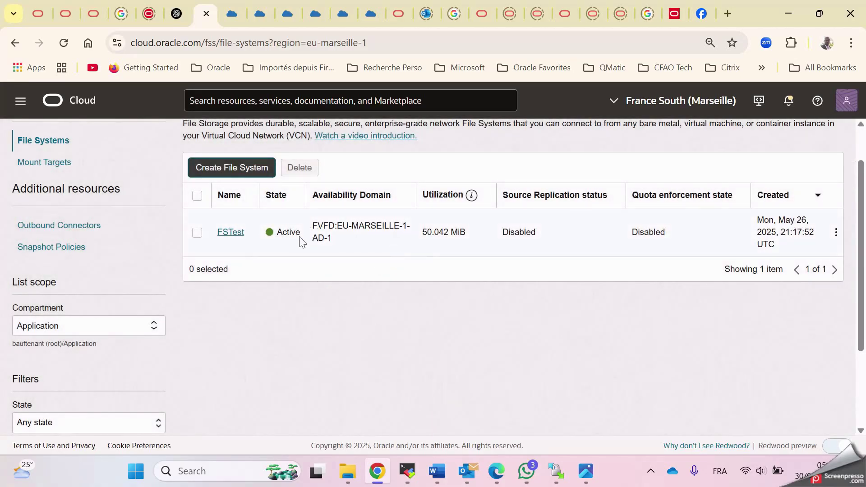
# Step: Open the /FSTest export of the existing FSTest file system and display its mount commands
pyautogui.click(223, 235)
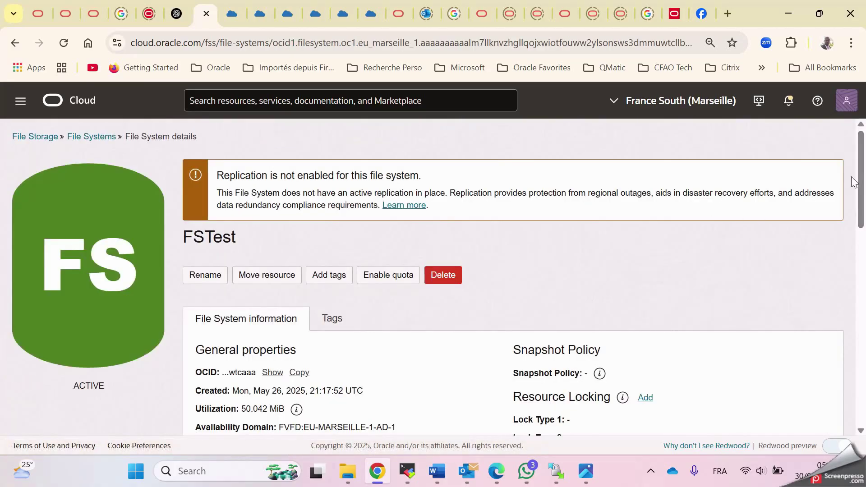
pyautogui.moveTo(861, 180); pyautogui.dragTo(849, 230)
pyautogui.scroll(-10, 848, 230)
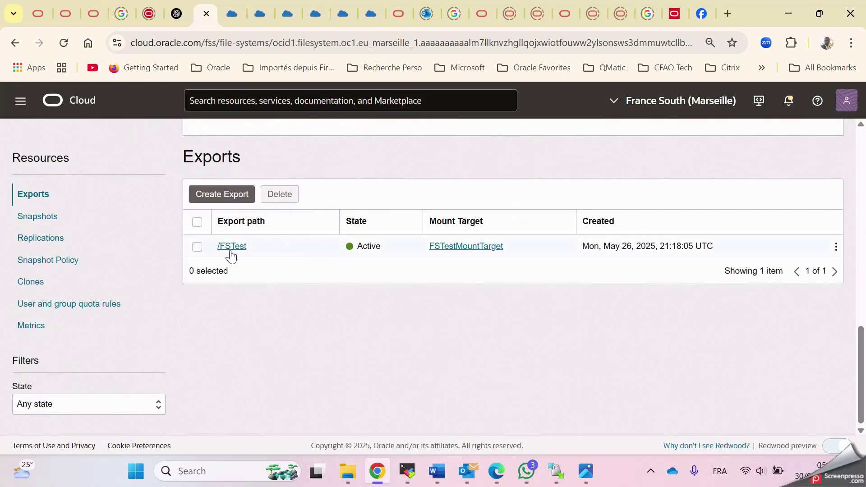
pyautogui.click(231, 248)
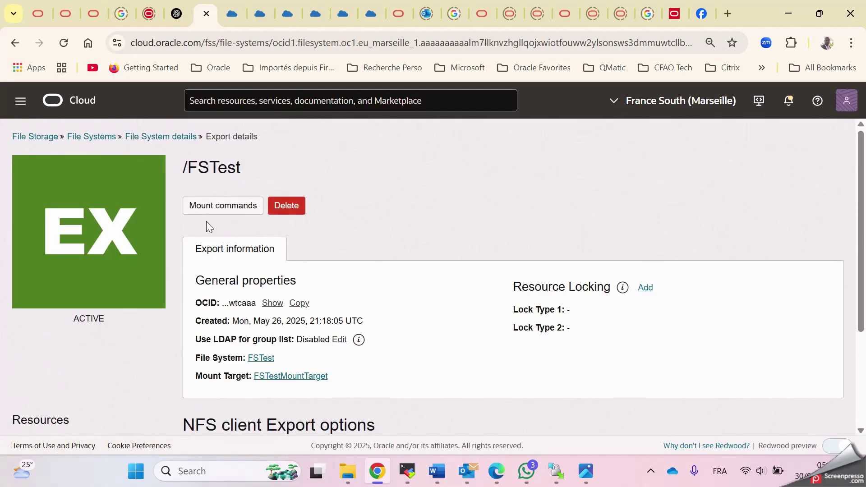
pyautogui.click(209, 209)
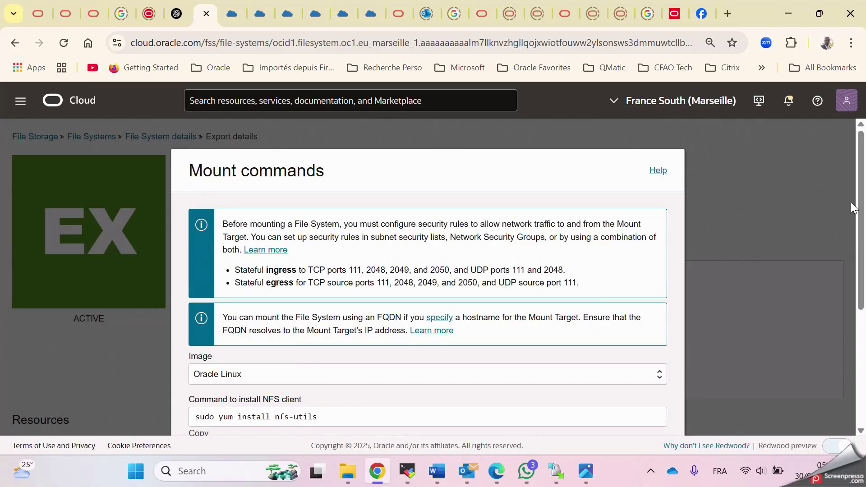
# Step: Review the required ingress and egress ports and the Oracle Linux install, directory and mount commands, and close the mount commands
pyautogui.moveTo(861, 203); pyautogui.dragTo(864, 282)
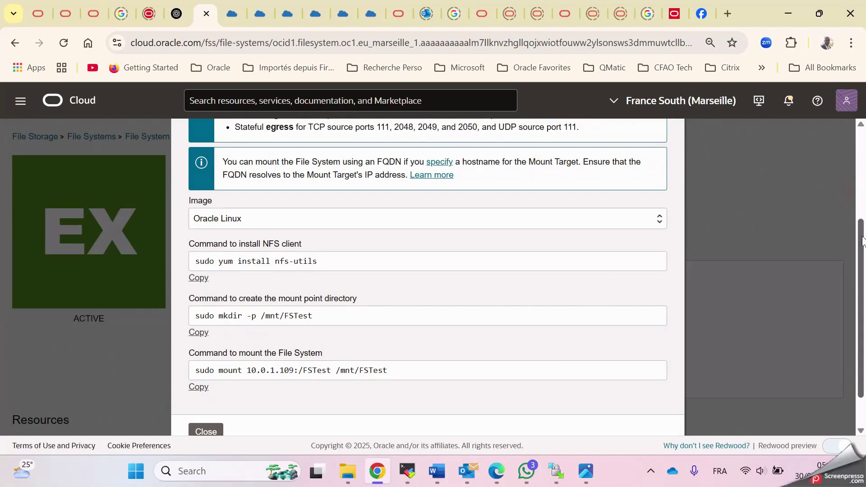
pyautogui.moveTo(864, 236); pyautogui.dragTo(864, 180)
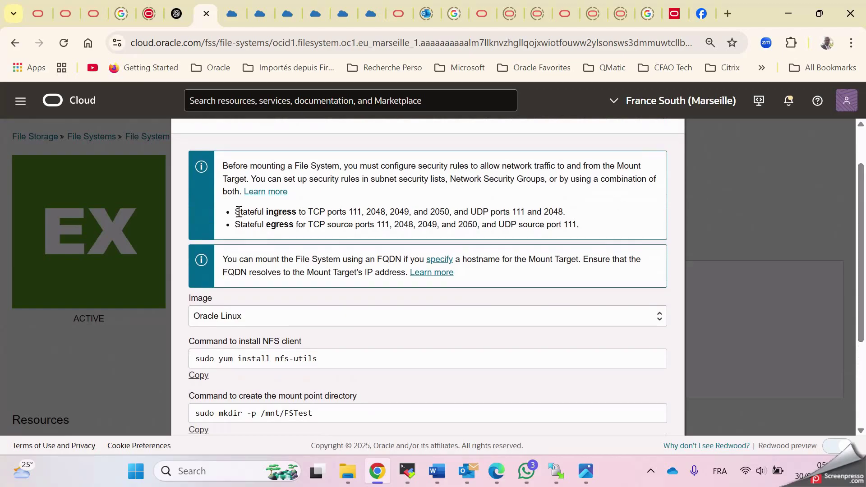
pyautogui.moveTo(226, 213); pyautogui.dragTo(586, 232)
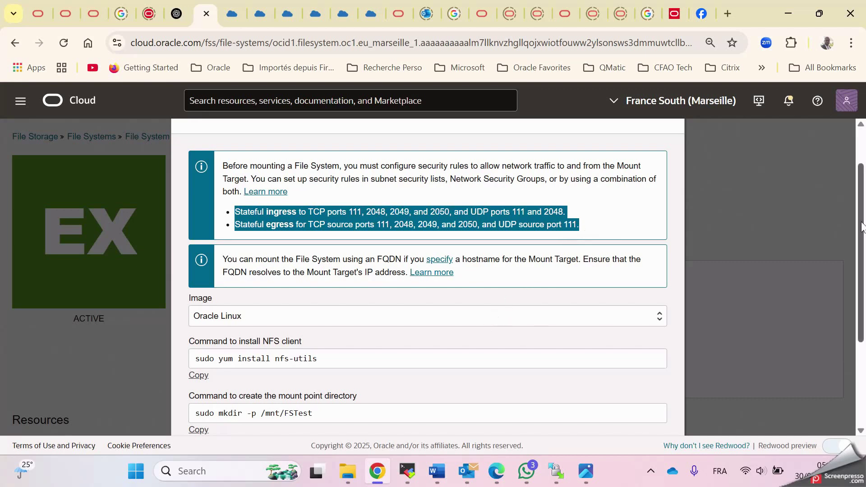
pyautogui.moveTo(862, 225); pyautogui.dragTo(862, 306)
pyautogui.click(410, 326)
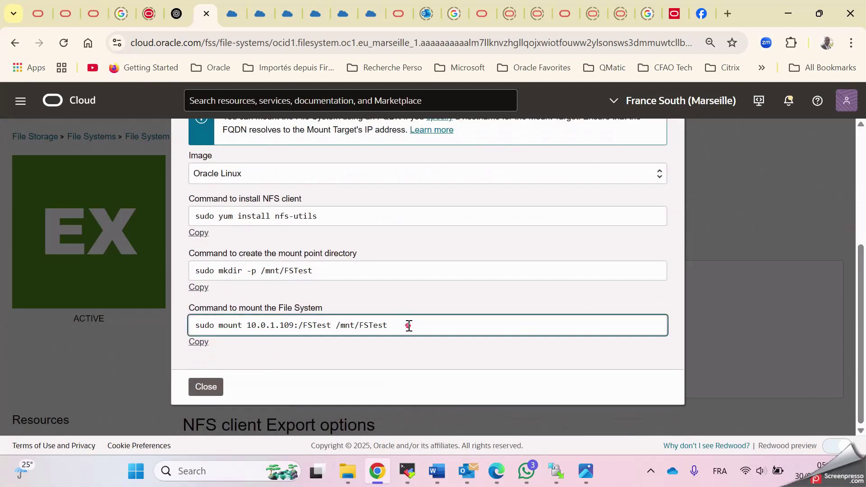
pyautogui.moveTo(410, 326); pyautogui.dragTo(247, 331)
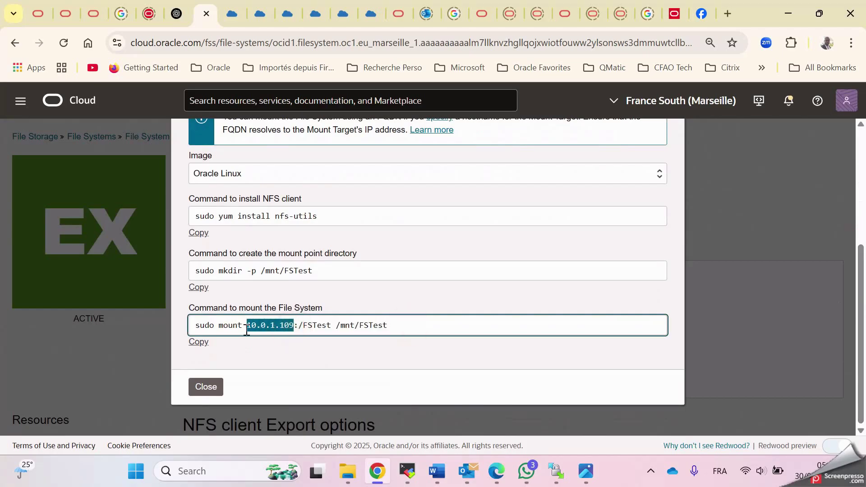
pyautogui.click(367, 330)
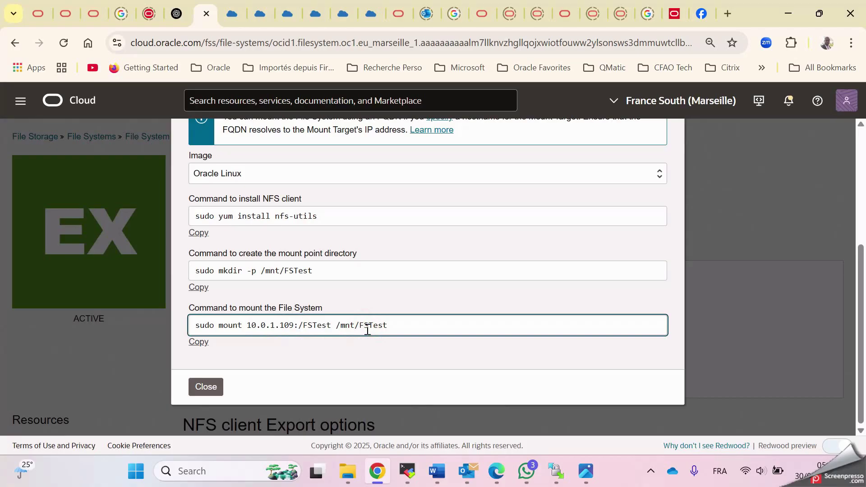
pyautogui.click(281, 354)
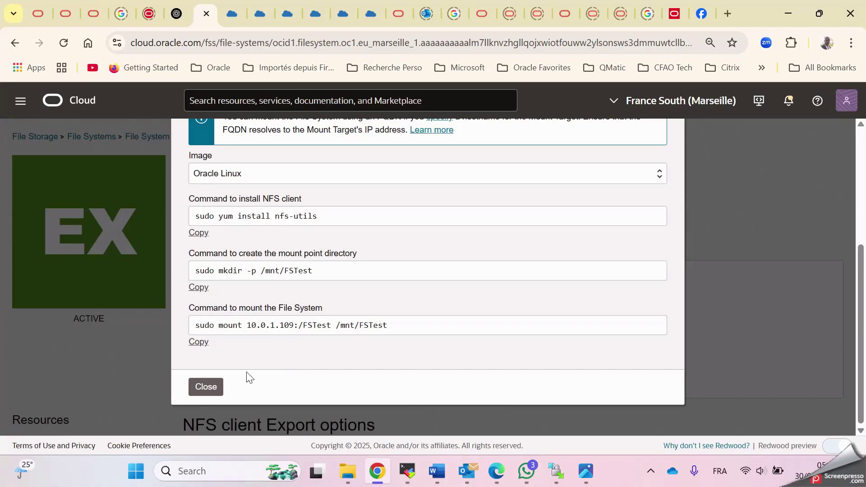
pyautogui.click(209, 388)
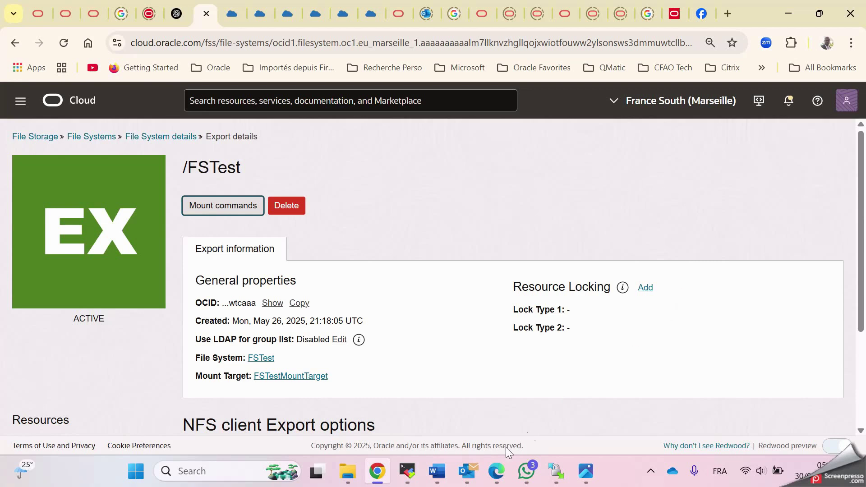
# Step: Switch to MobaXterm and compare the TestFolder contents in the WinServ2022_Std_Node1 and WinServ2022_Std_Node2 sessions
pyautogui.click(407, 471)
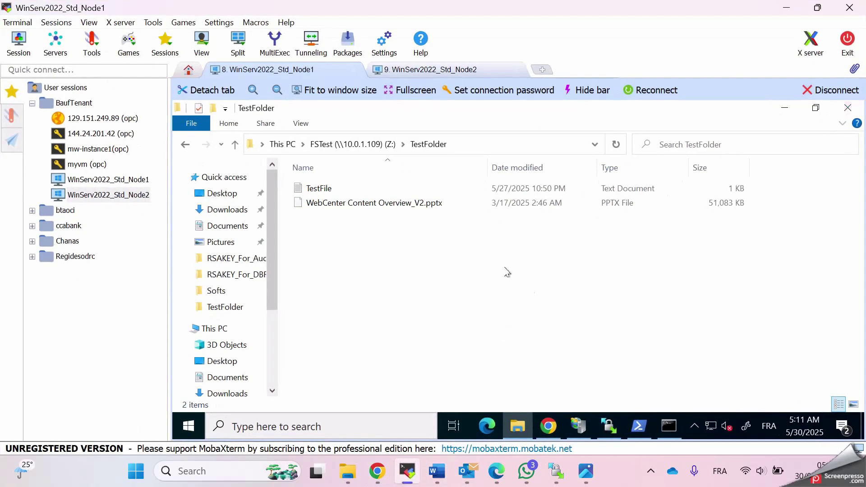
pyautogui.click(441, 71)
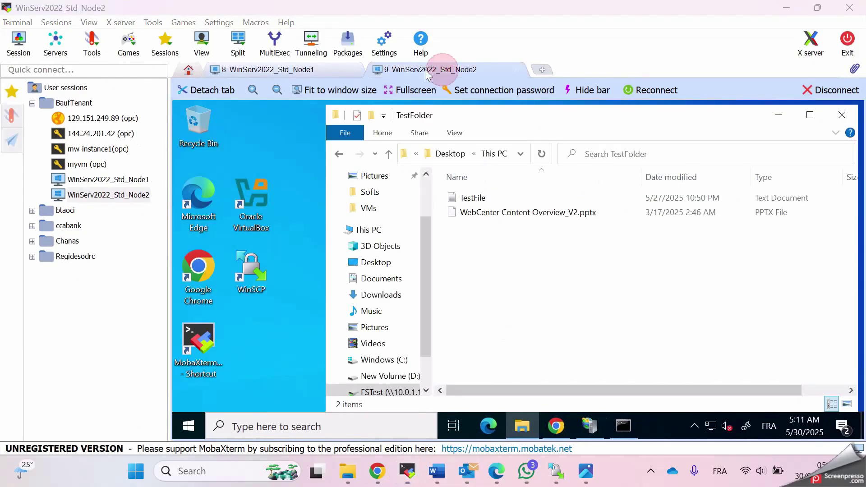
pyautogui.click(333, 74)
pyautogui.click(396, 71)
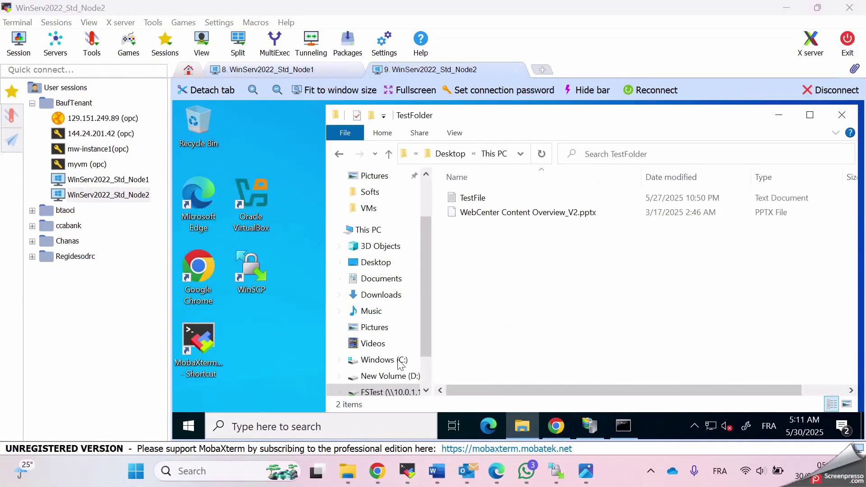
# Step: Minimize the TestFolder window on WinServ2022_Std_Node2, open Server Manager, and display the remote session in full screen
pyautogui.click(333, 428)
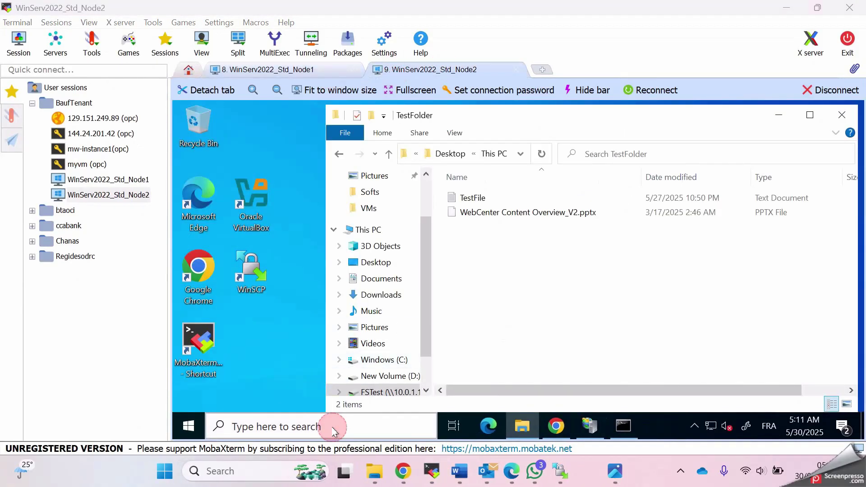
pyautogui.click(615, 292)
pyautogui.click(779, 113)
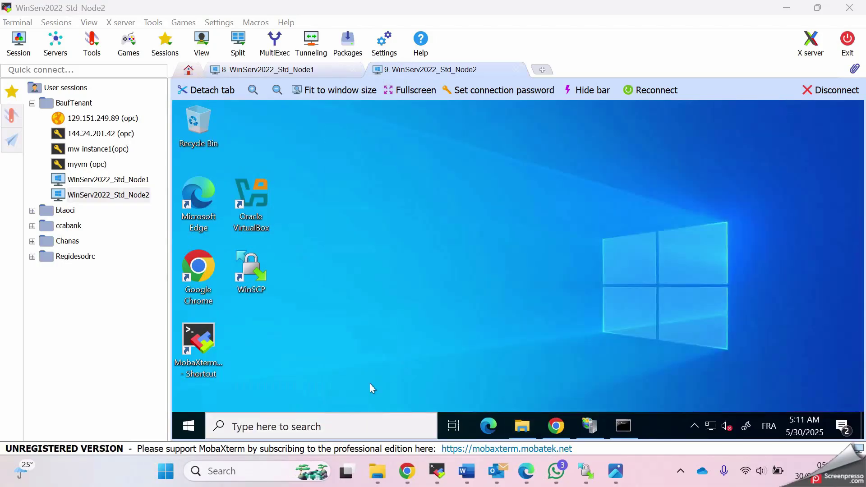
pyautogui.click(334, 426)
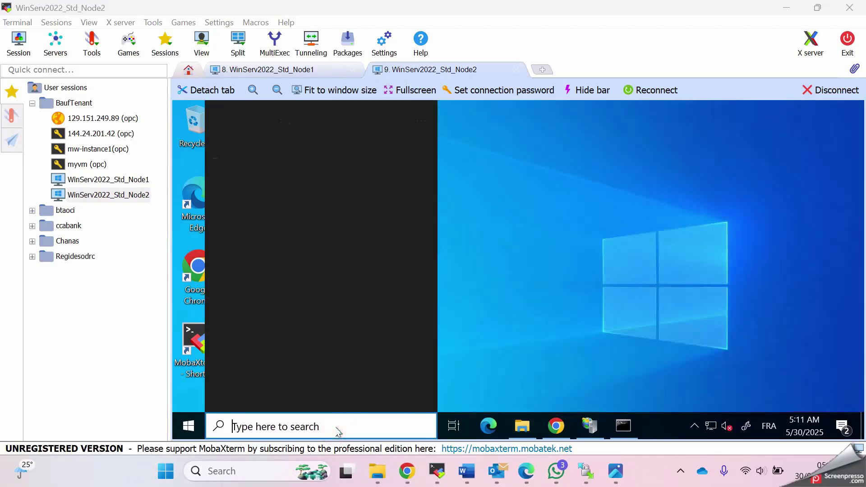
pyautogui.write('Serv')
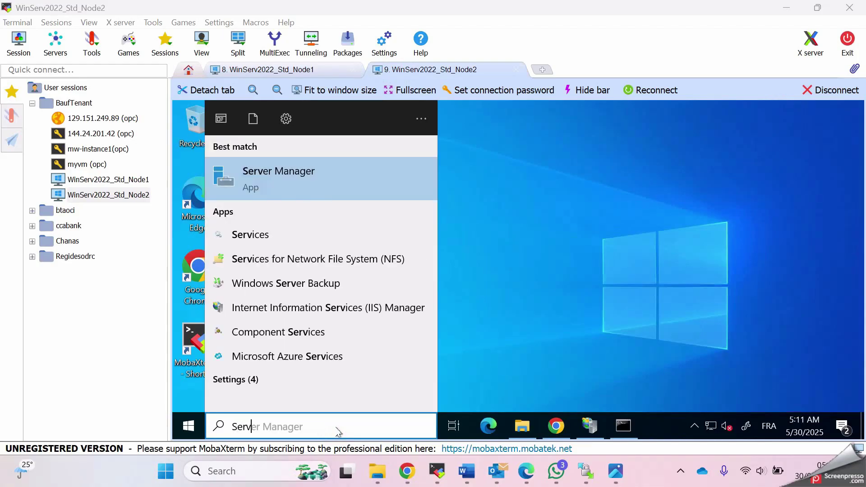
pyautogui.click(313, 170)
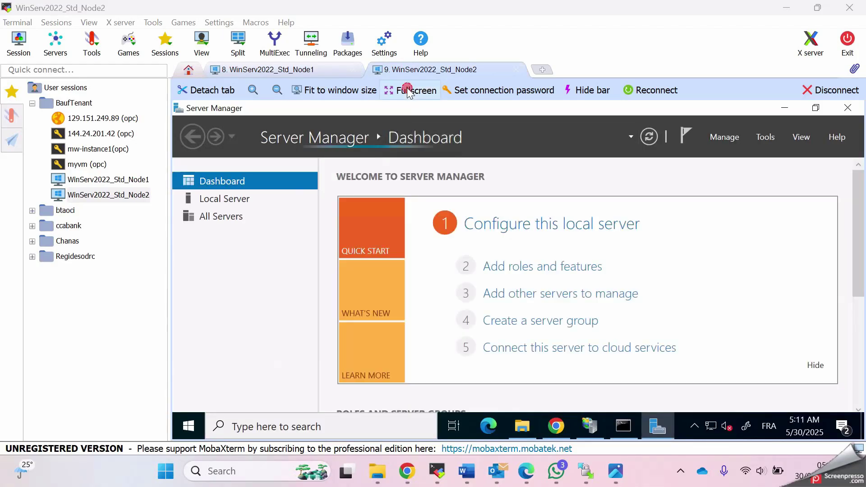
pyautogui.click(417, 90)
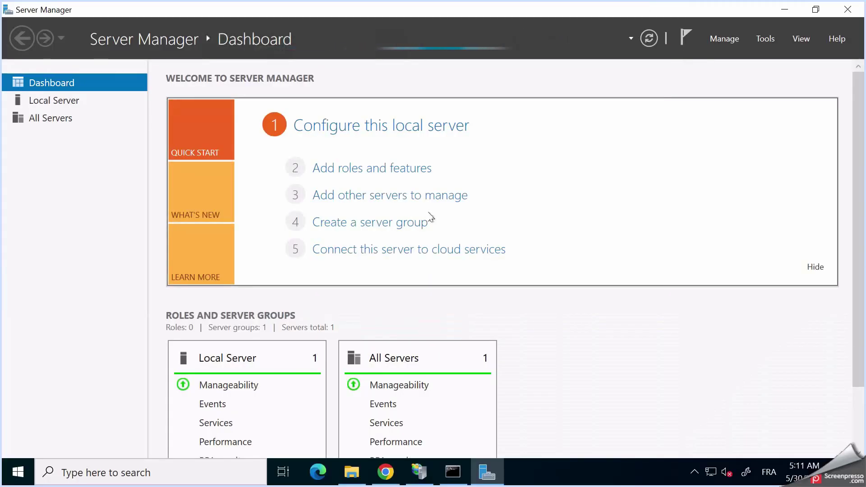
# Step: Start adding roles and features with a role-based installation on the WinServ2022 server, up to the server roles list
pyautogui.click(383, 170)
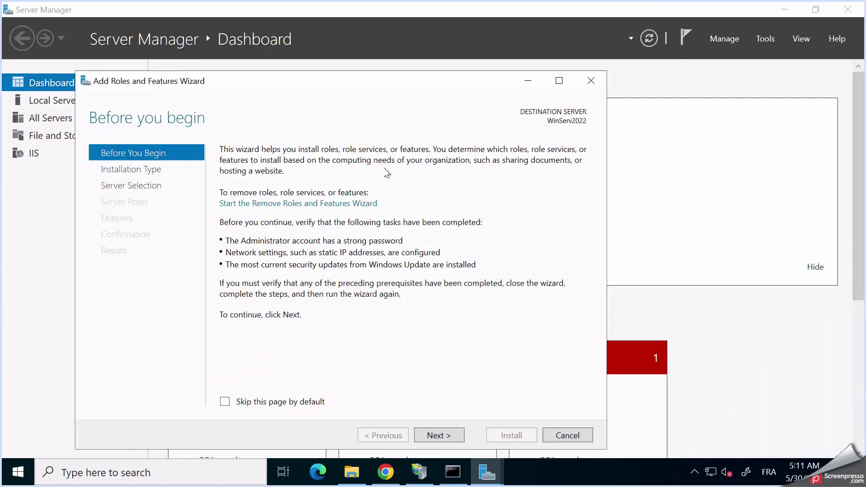
pyautogui.click(451, 436)
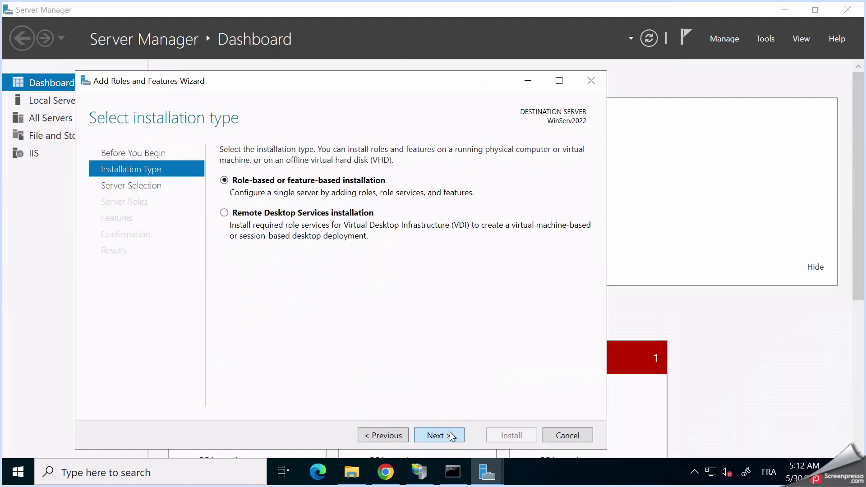
pyautogui.click(452, 436)
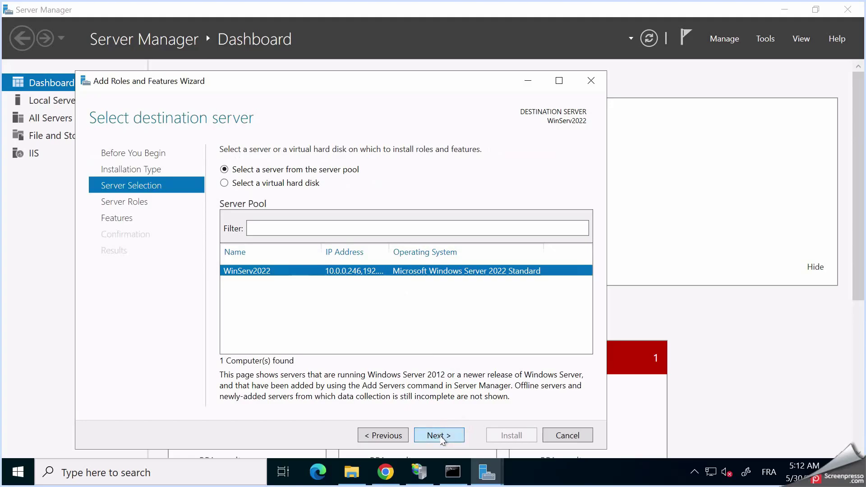
pyautogui.click(441, 438)
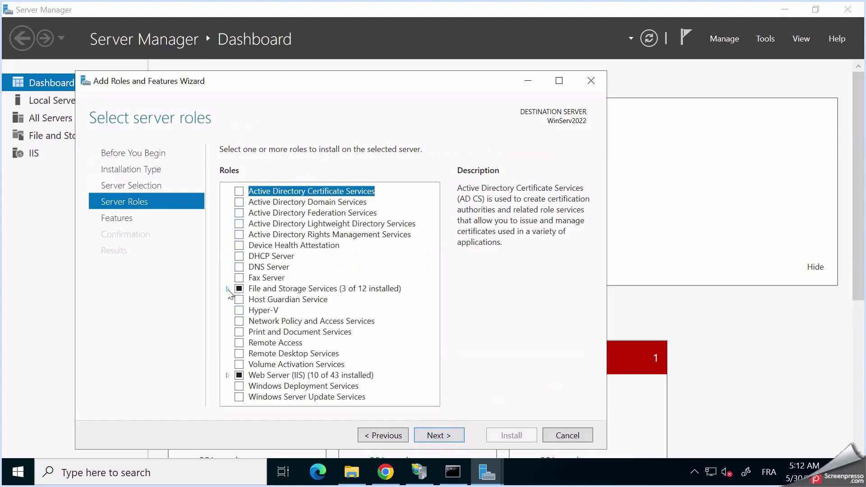
# Step: Expand File and iSCSI Services under File and Storage Services and check the File Server and Server for NFS roles
pyautogui.click(228, 289)
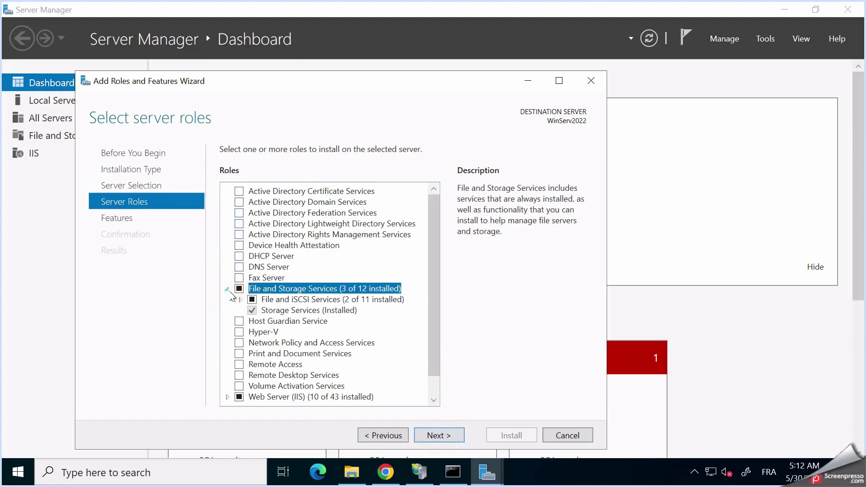
pyautogui.click(241, 300)
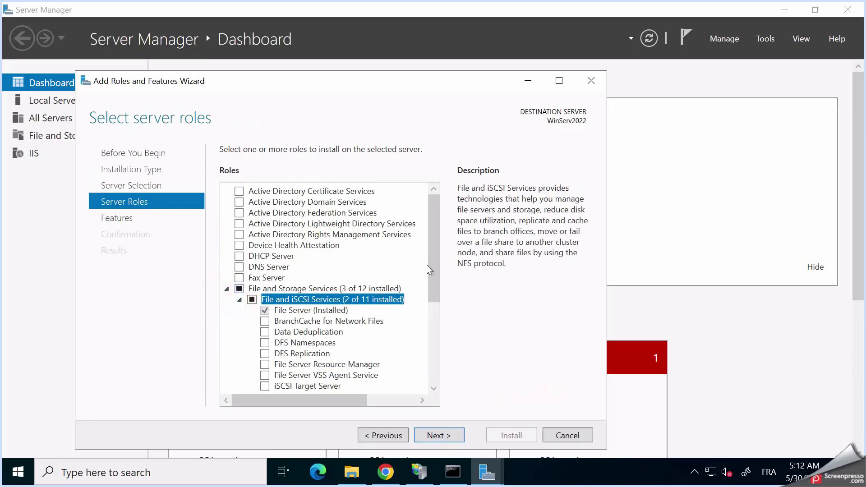
pyautogui.moveTo(430, 265); pyautogui.dragTo(438, 308)
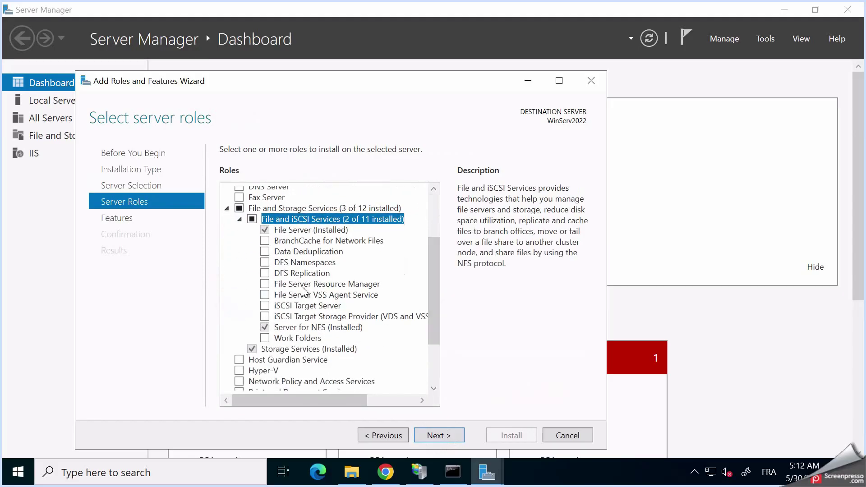
pyautogui.click(267, 328)
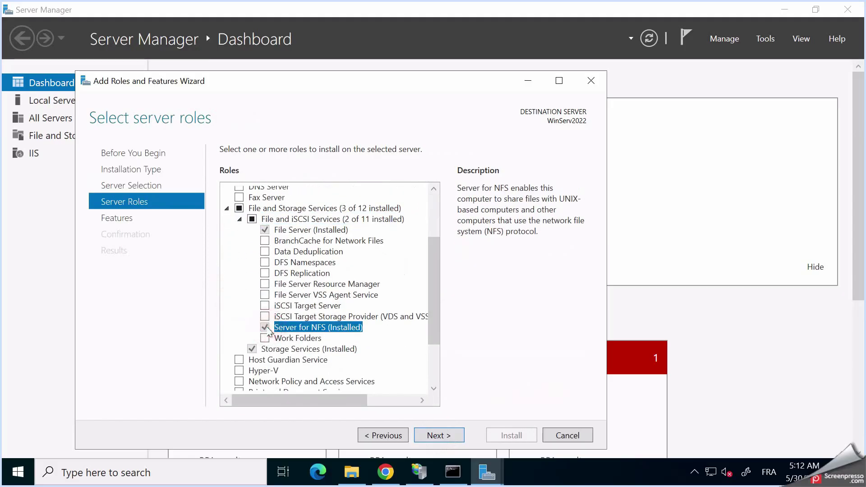
pyautogui.click(267, 233)
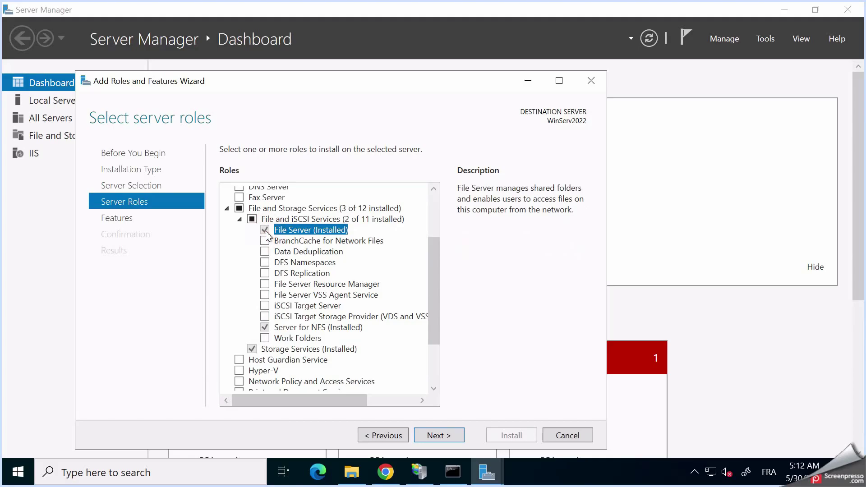
# Step: Expand the Web Server (IIS) role and check FTP Server with its FTP Service and FTP Extensibility components
pyautogui.moveTo(438, 310); pyautogui.dragTo(451, 354)
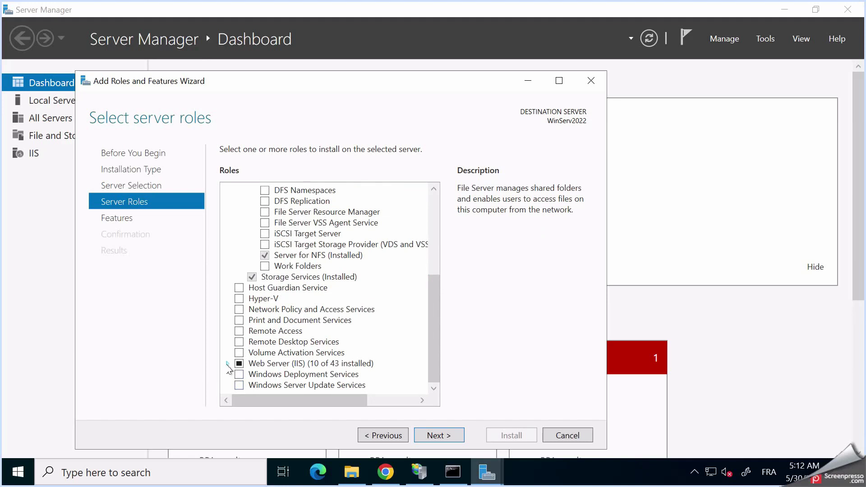
pyautogui.click(227, 364)
pyautogui.moveTo(436, 328); pyautogui.dragTo(436, 383)
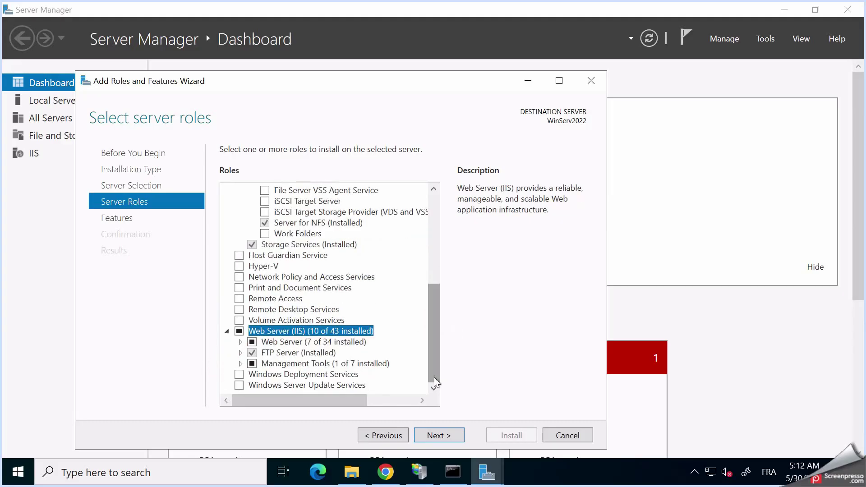
pyautogui.click(241, 354)
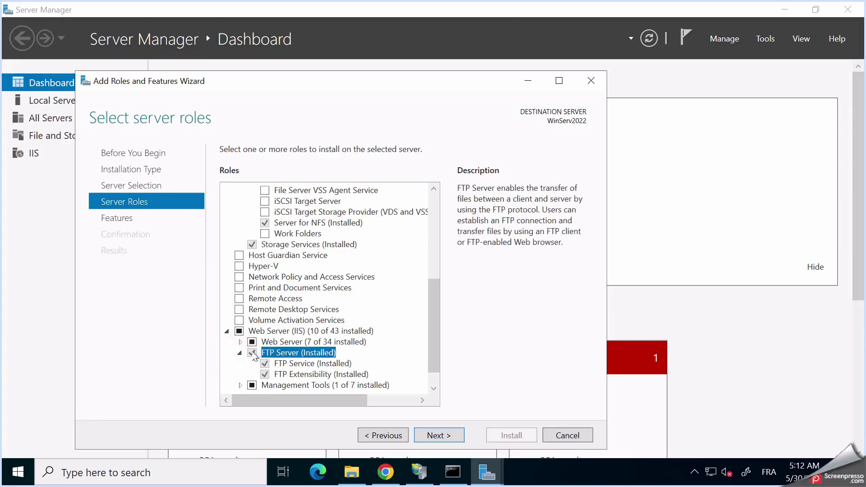
pyautogui.click(254, 355)
pyautogui.click(433, 343)
pyautogui.moveTo(440, 359); pyautogui.dragTo(443, 384)
pyautogui.click(283, 344)
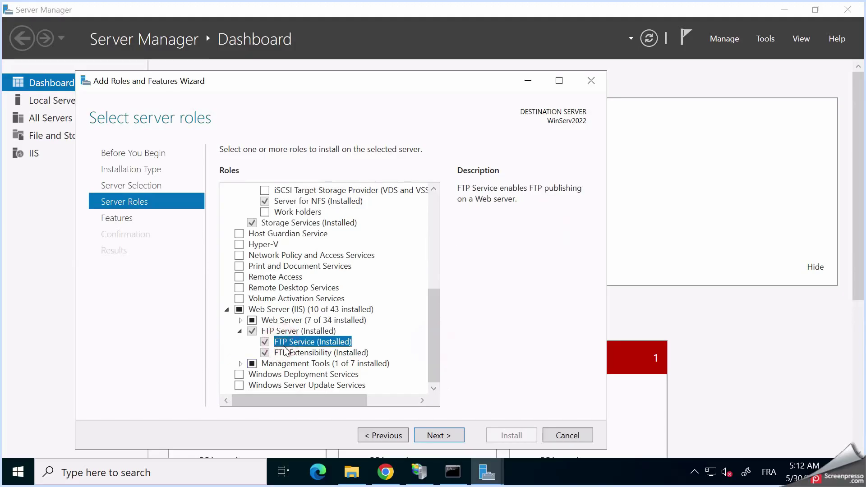
pyautogui.click(288, 353)
pyautogui.click(294, 344)
pyautogui.click(299, 356)
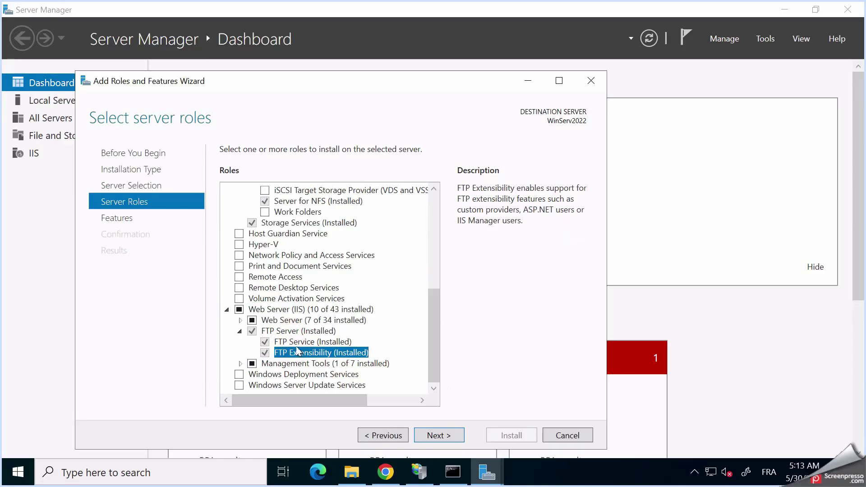
pyautogui.click(299, 345)
# Step: Check the features list for the server, then cancel the wizard and minimize Server Manager
pyautogui.click(449, 436)
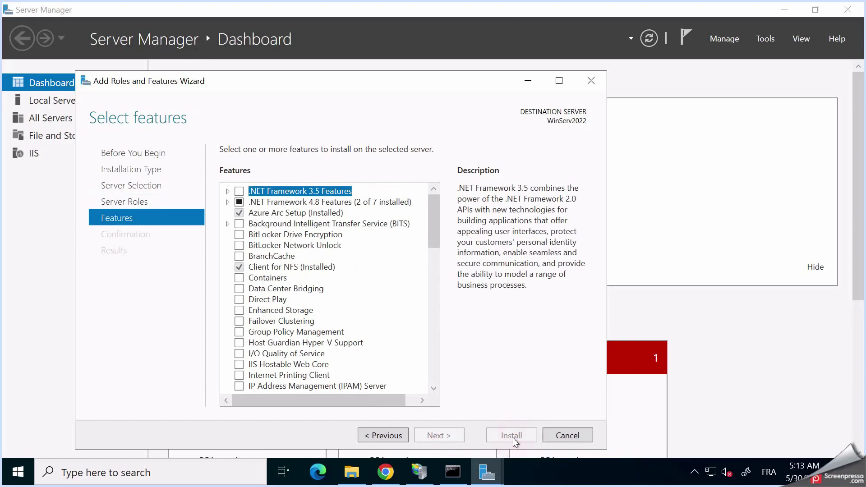
pyautogui.click(565, 435)
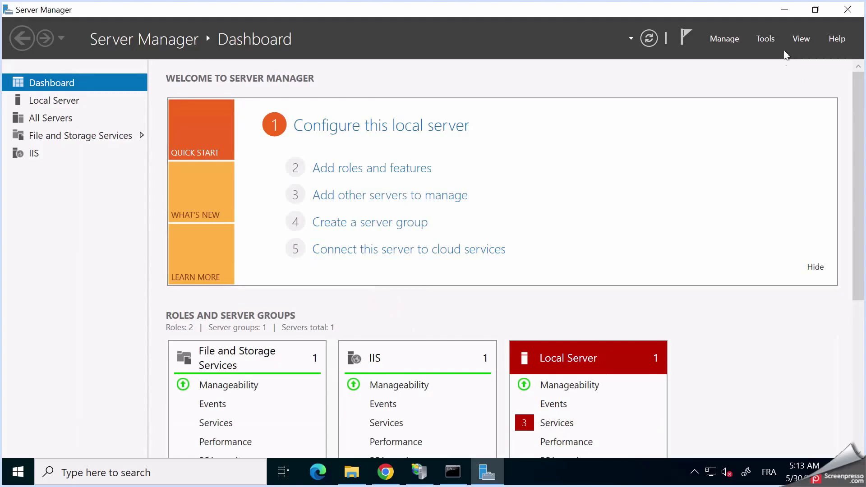
pyautogui.click(785, 9)
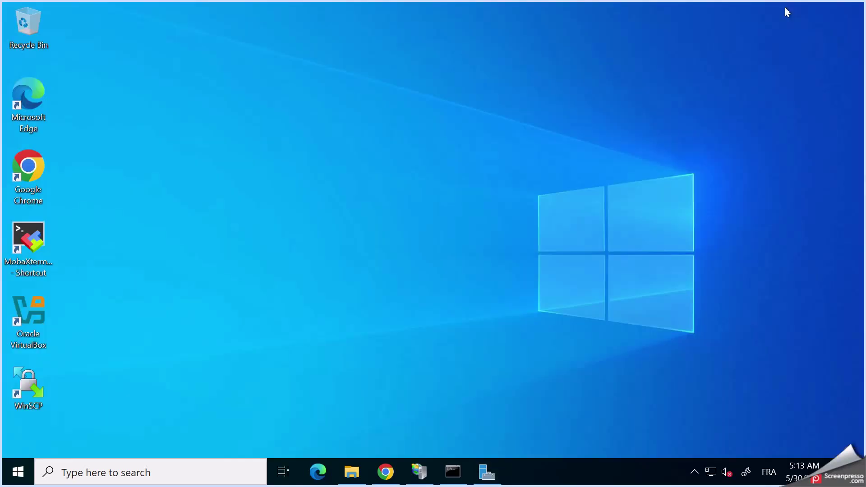
# Step: Open Internet Information Services (IIS) Manager maximized and expand the Sites of the WINSERV2022 server
pyautogui.click(213, 475)
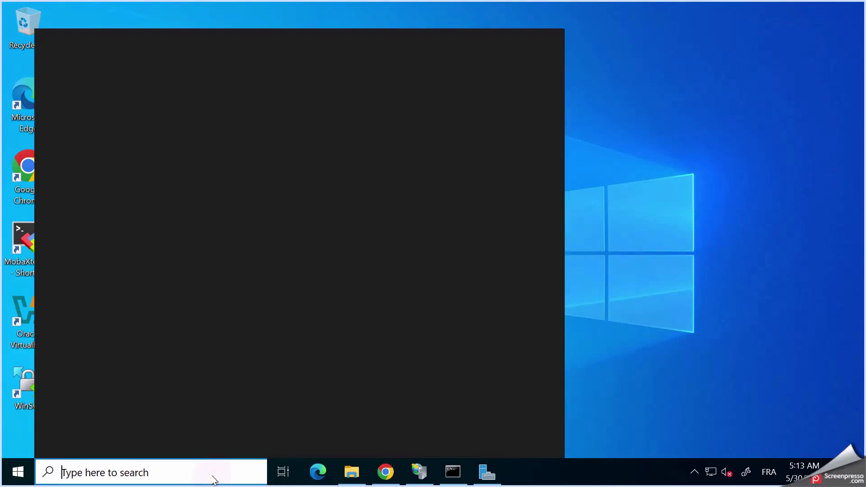
pyautogui.write('IIS')
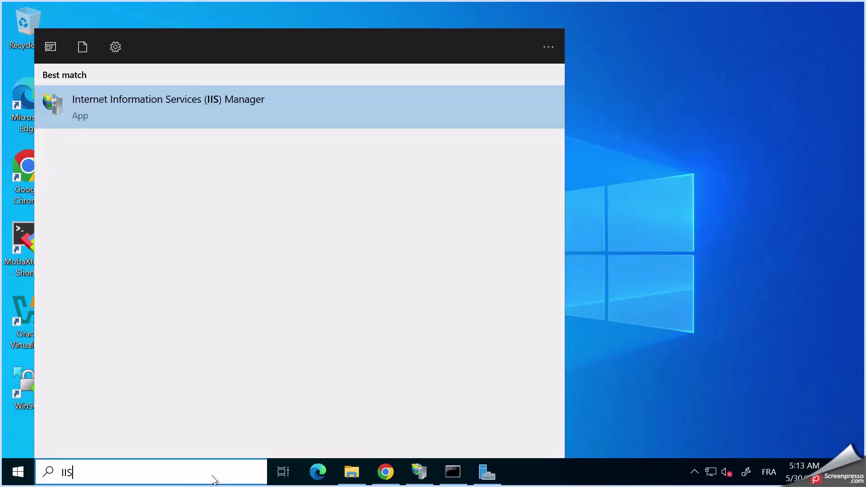
pyautogui.click(189, 112)
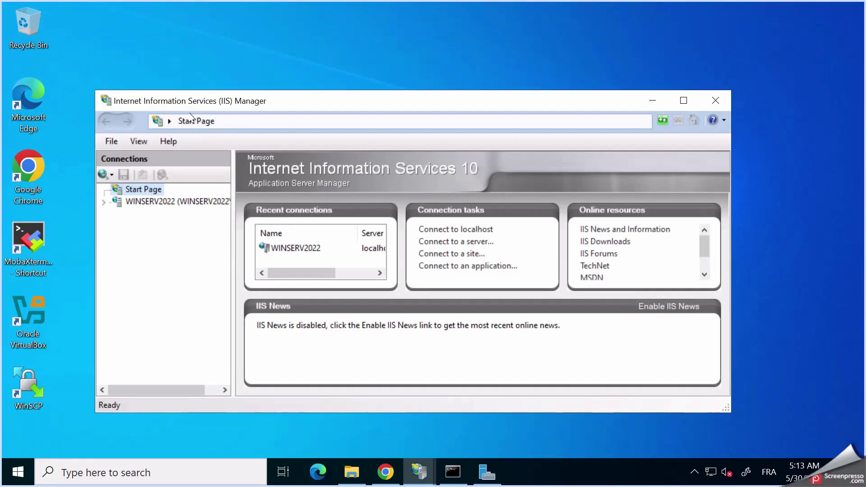
pyautogui.click(684, 100)
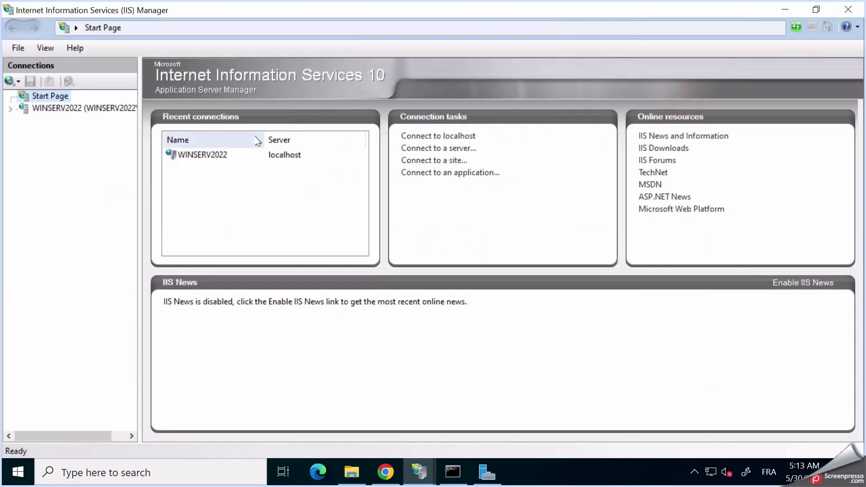
pyautogui.click(11, 108)
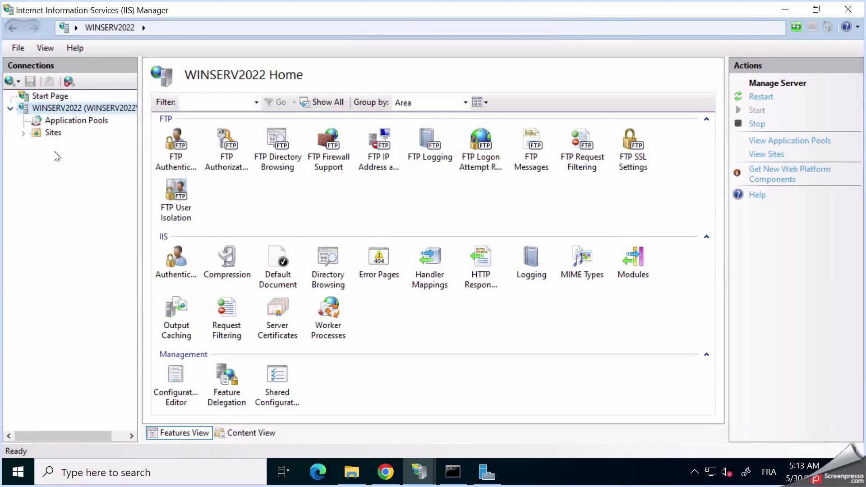
pyautogui.click(23, 132)
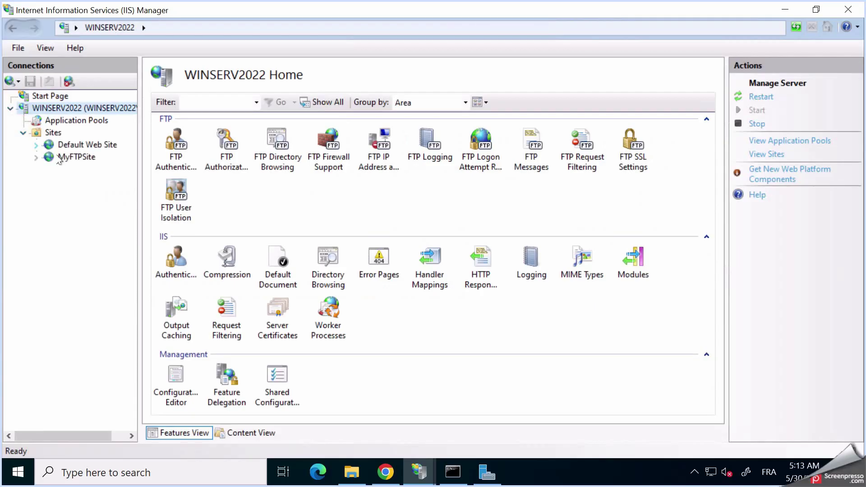
# Step: Start a new FTP site named MyFTPSite with the physical path \\10.0.1.109\FSTest and continue to its binding settings
pyautogui.click(53, 133)
pyautogui.rightClick(54, 134)
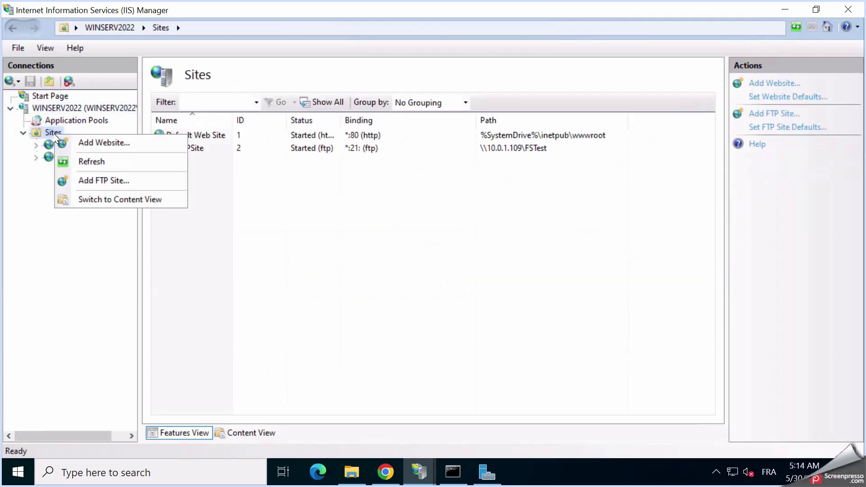
pyautogui.click(105, 182)
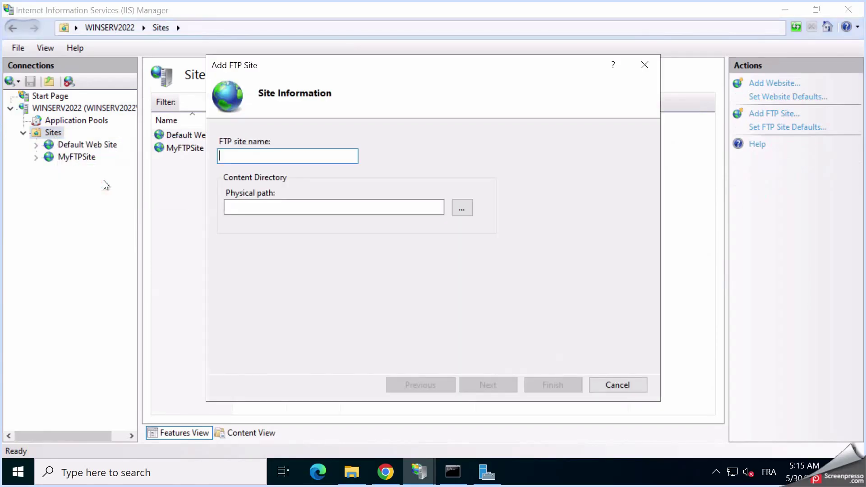
pyautogui.click(252, 158)
pyautogui.write('MyFTPSite')
pyautogui.click(260, 203)
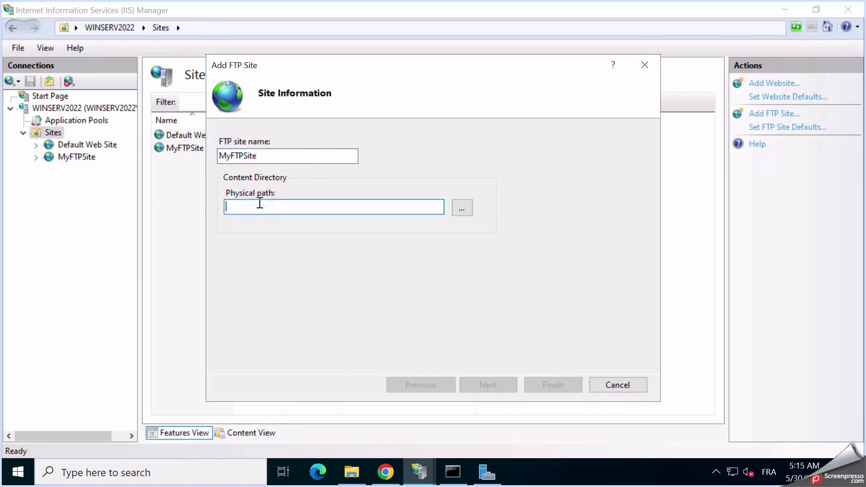
pyautogui.write('\\\\')
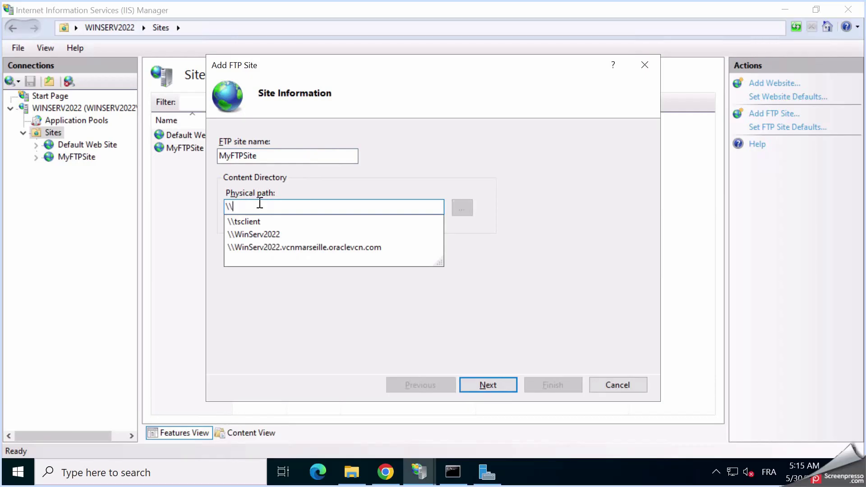
pyautogui.write('10.0.1')
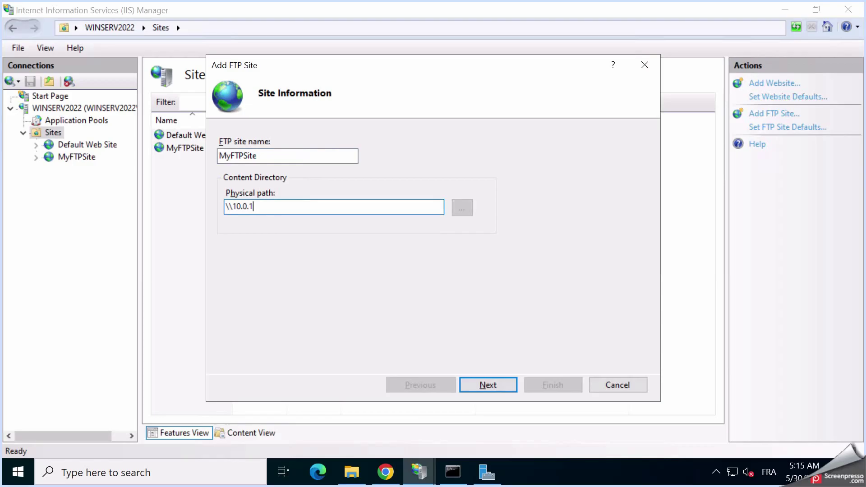
pyautogui.write('.109\\FSTe')
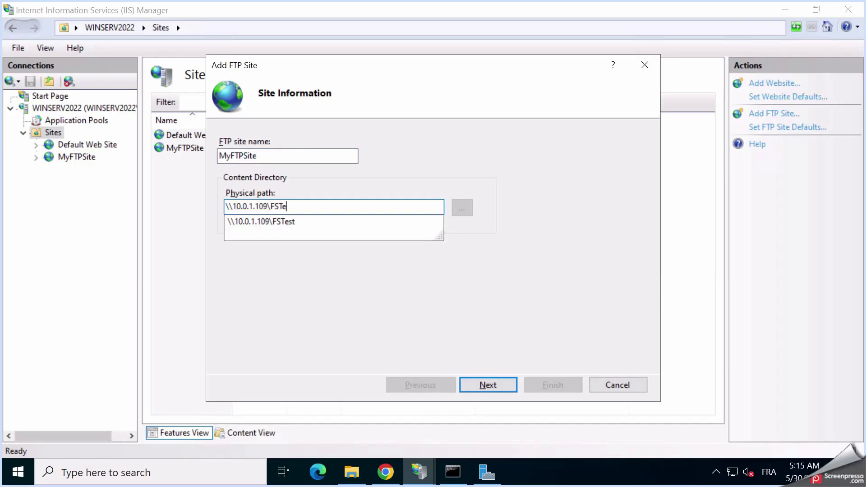
pyautogui.write('st')
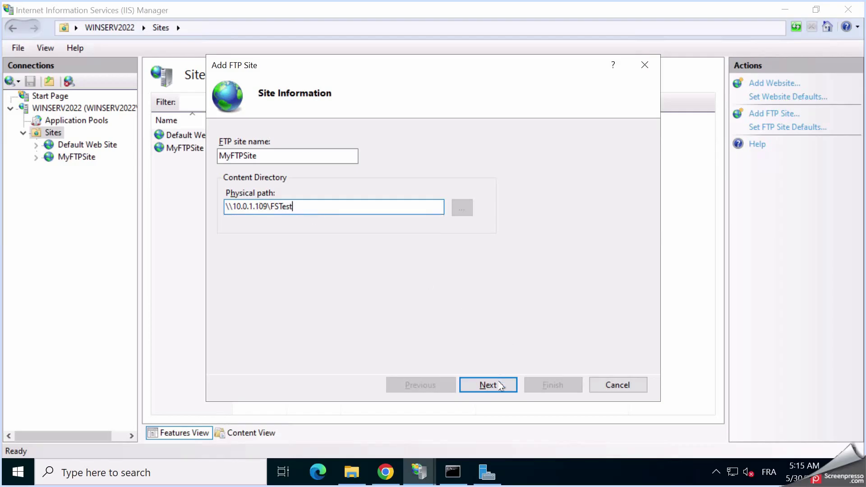
pyautogui.click(498, 385)
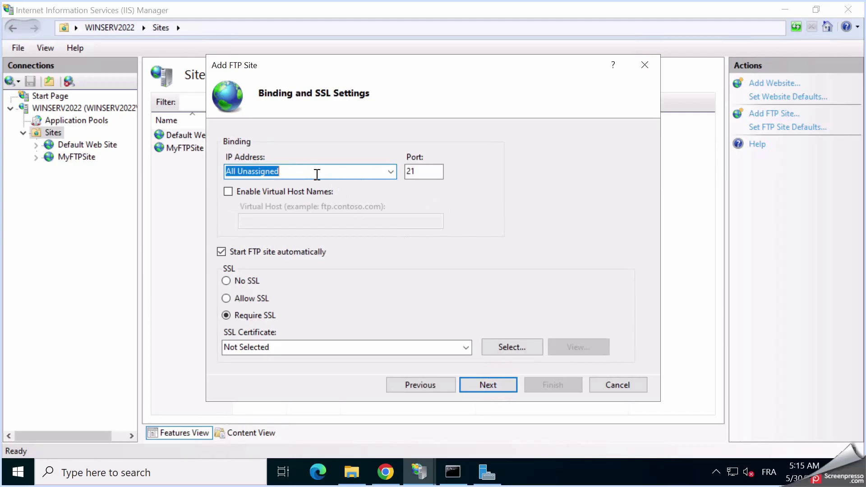
# Step: Keep the FTP site binding on All Unassigned with port 21, choose No SSL and continue to the authentication settings
pyautogui.click(390, 172)
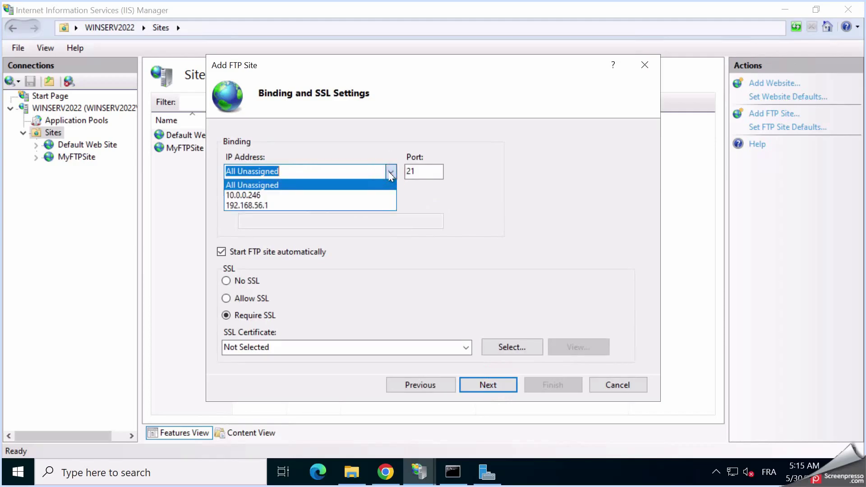
pyautogui.click(329, 185)
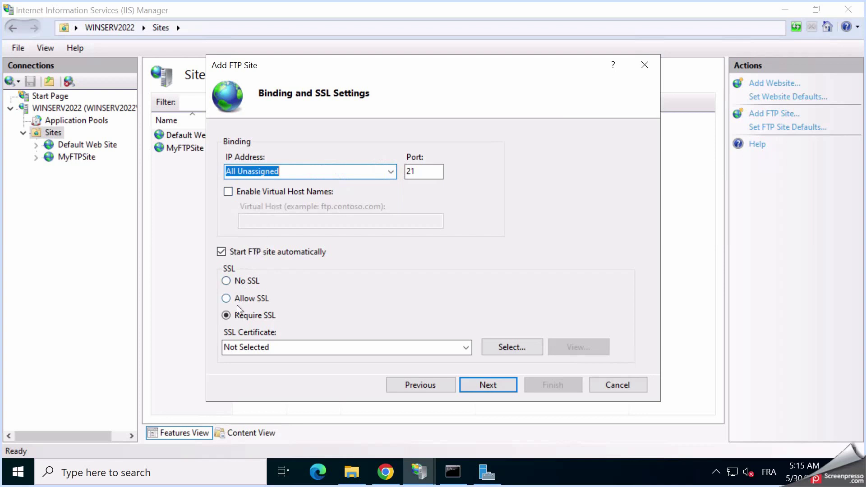
pyautogui.click(226, 281)
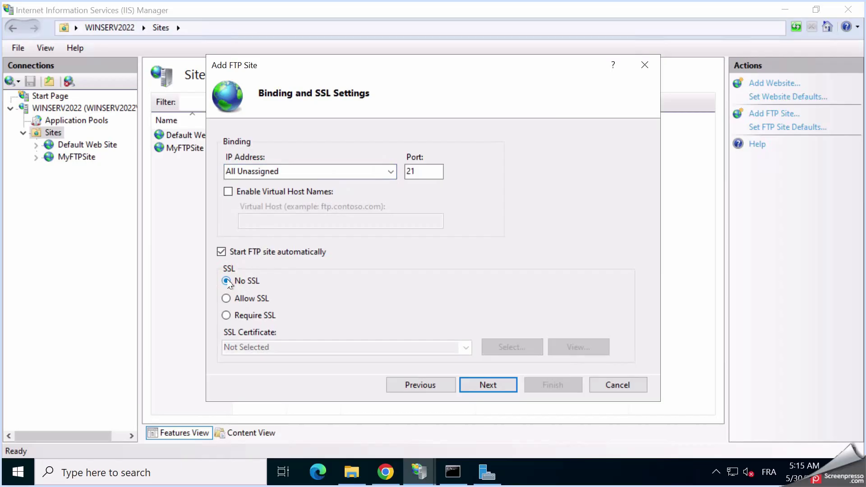
pyautogui.click(228, 317)
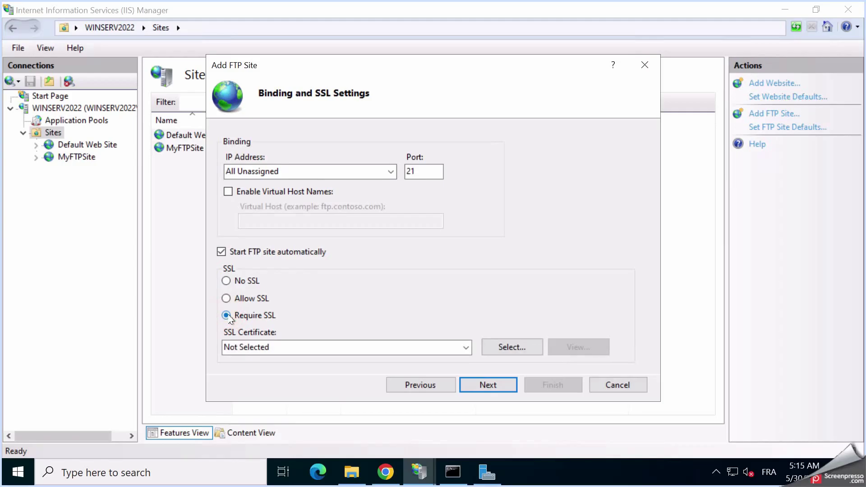
pyautogui.click(230, 290)
pyautogui.click(227, 282)
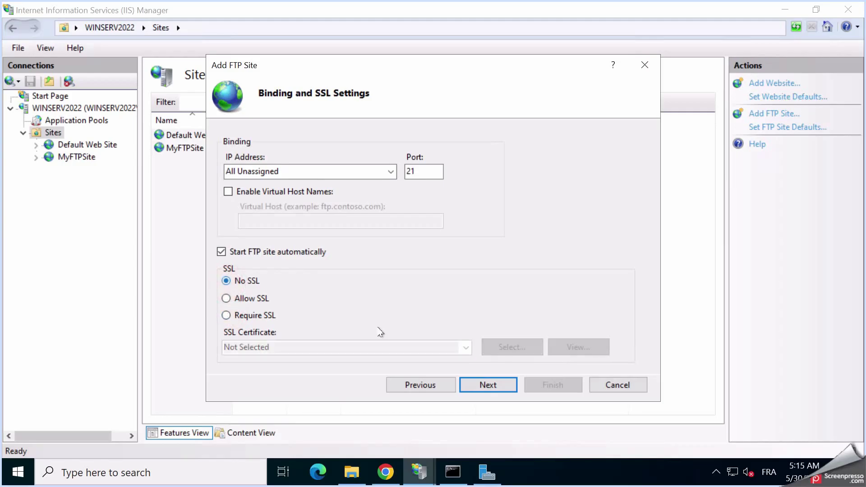
pyautogui.click(482, 388)
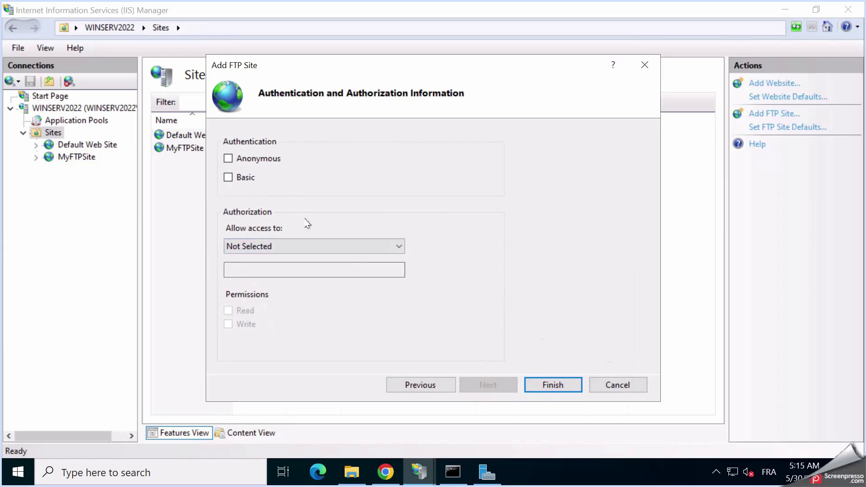
# Step: Allow access to All users with only the Read permission, then cancel the FTP site wizard
pyautogui.click(313, 255)
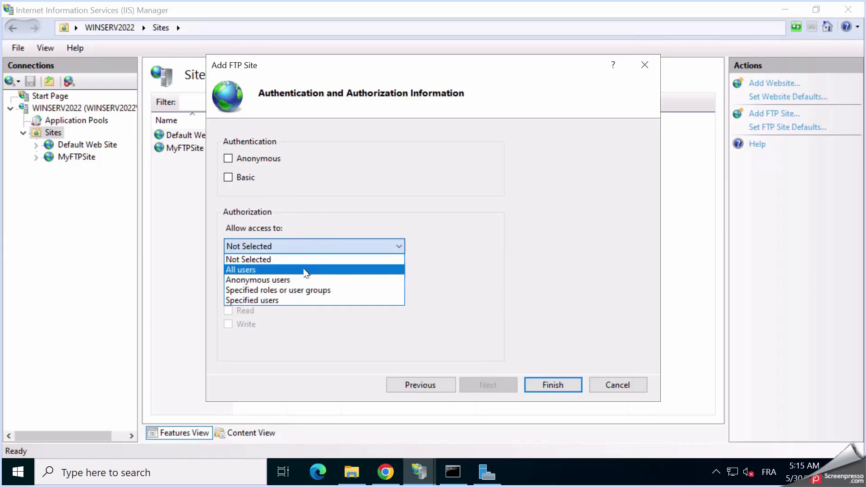
pyautogui.click(305, 269)
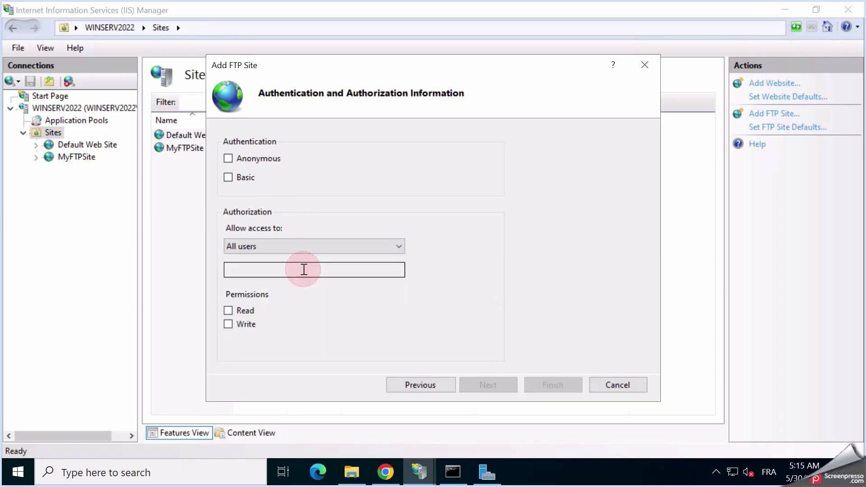
pyautogui.click(229, 311)
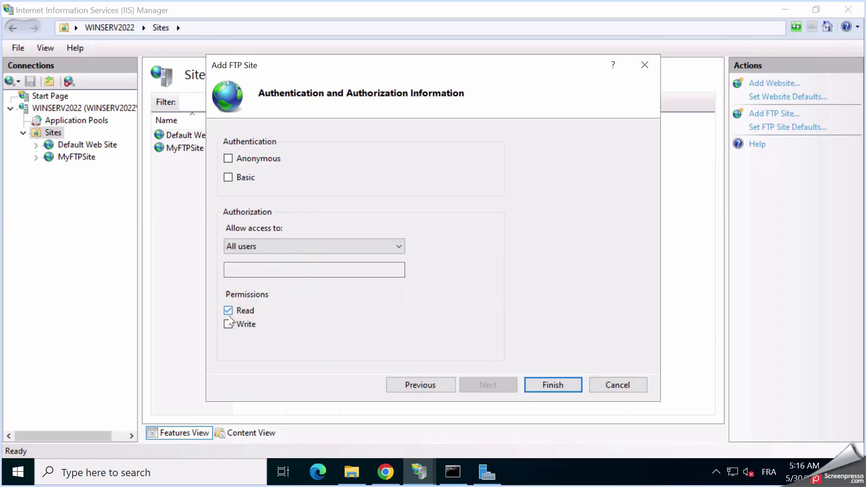
pyautogui.click(228, 325)
pyautogui.click(228, 324)
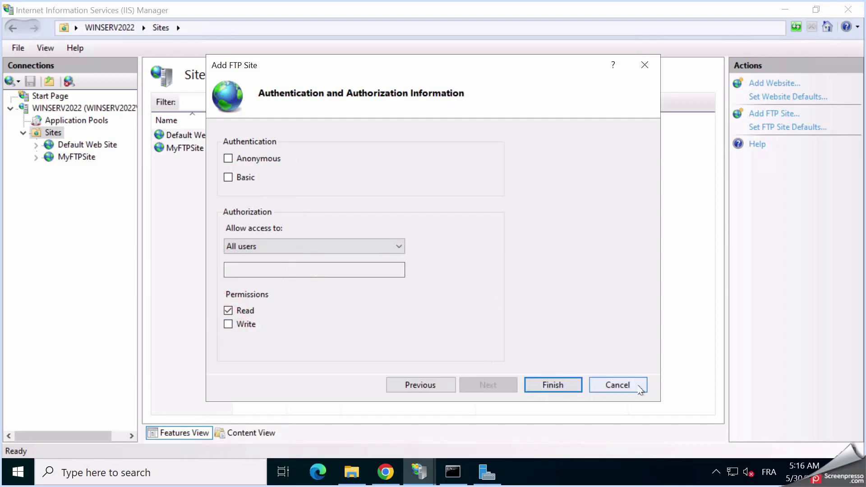
pyautogui.click(639, 386)
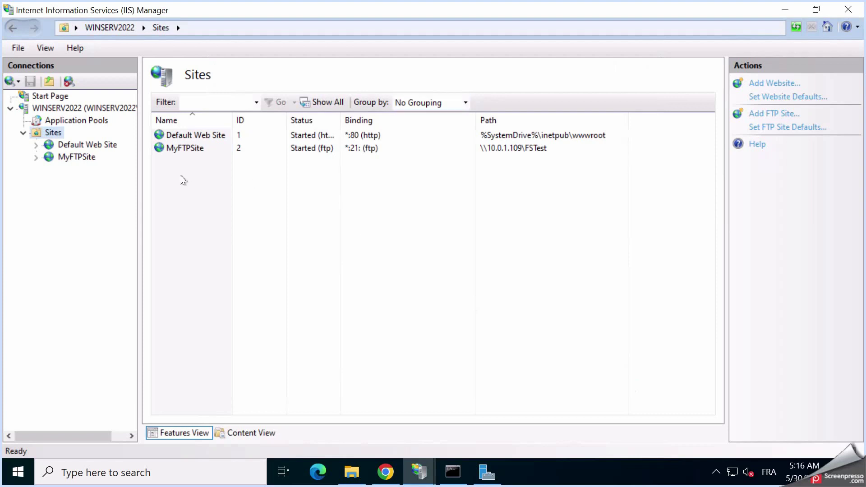
# Step: Open FTP Firewall Support for MyFTPSite and examine the external IP address of the firewall
pyautogui.click(82, 158)
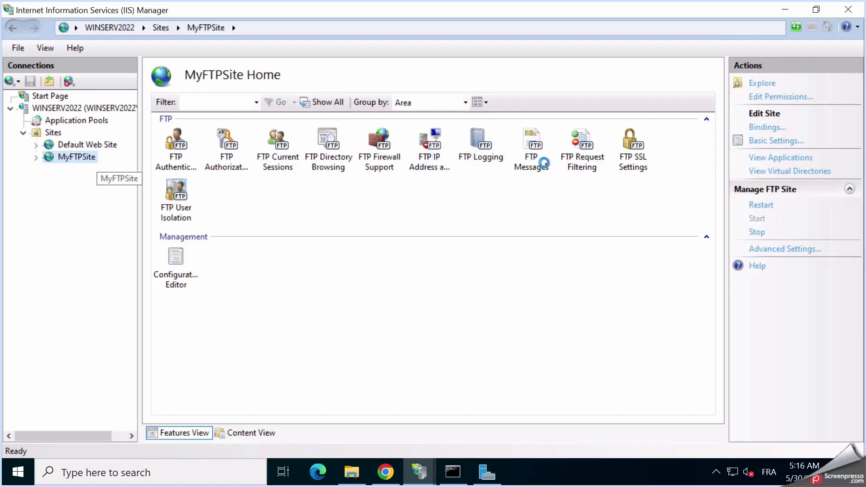
pyautogui.doubleClick(386, 151)
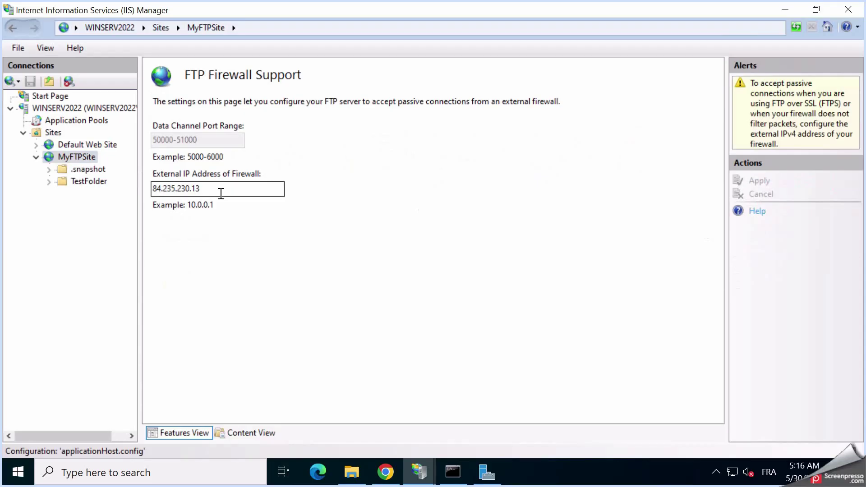
pyautogui.moveTo(221, 193); pyautogui.dragTo(140, 193)
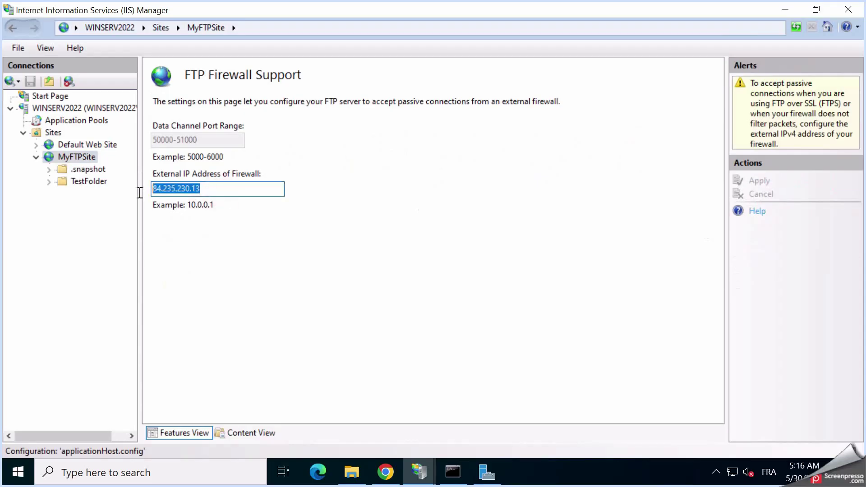
pyautogui.click(216, 191)
pyautogui.moveTo(216, 188); pyautogui.dragTo(143, 189)
pyautogui.click(210, 189)
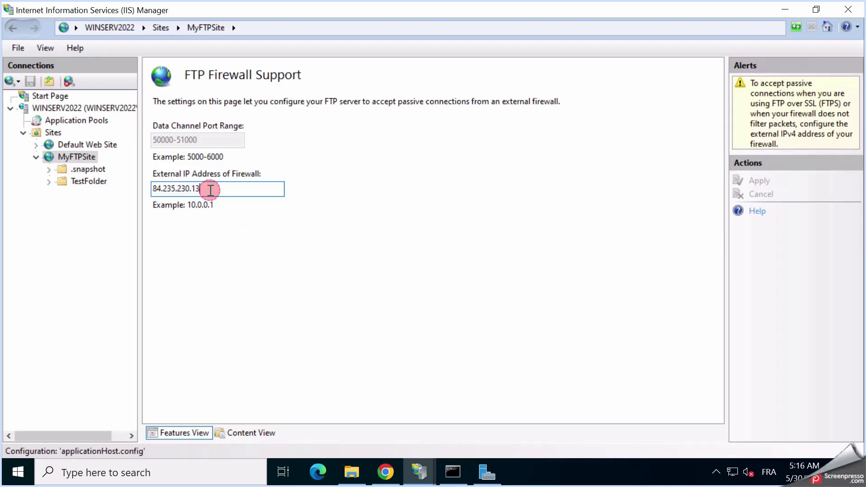
pyautogui.moveTo(211, 190); pyautogui.dragTo(140, 186)
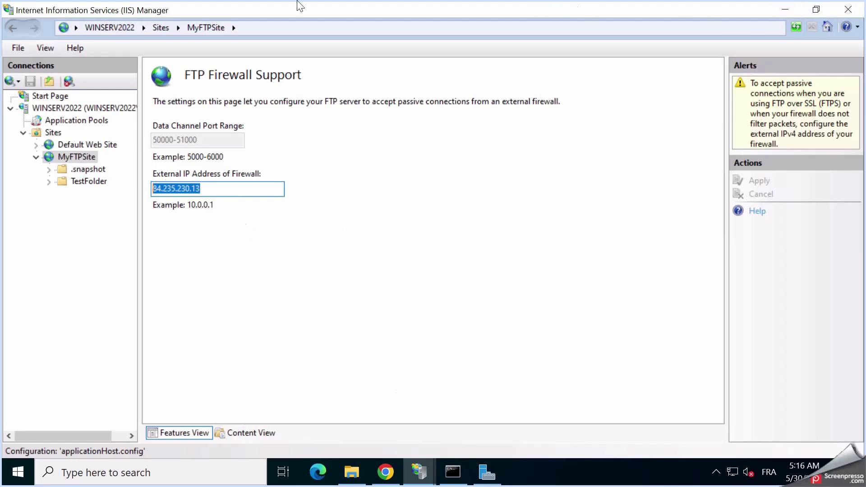
# Step: Leave the full-screen session, check Node2's public IP in the architecture diagram, and return to the firewall settings in MobaXterm
pyautogui.click(35, 9)
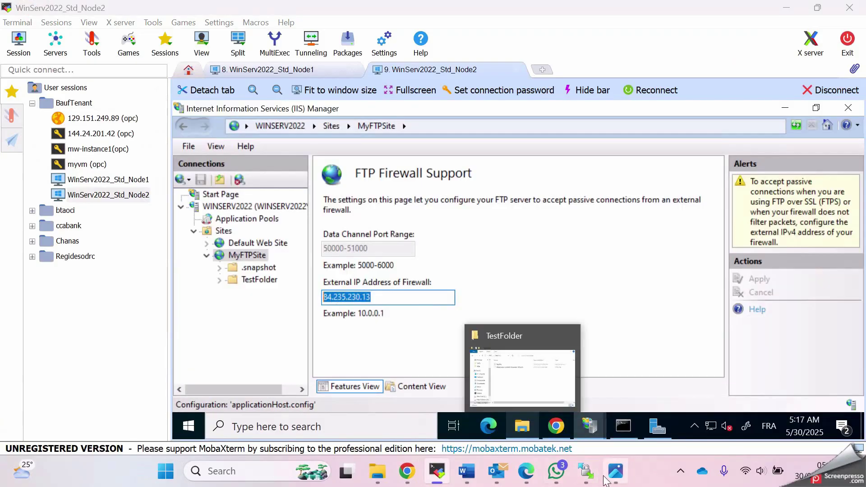
pyautogui.click(606, 481)
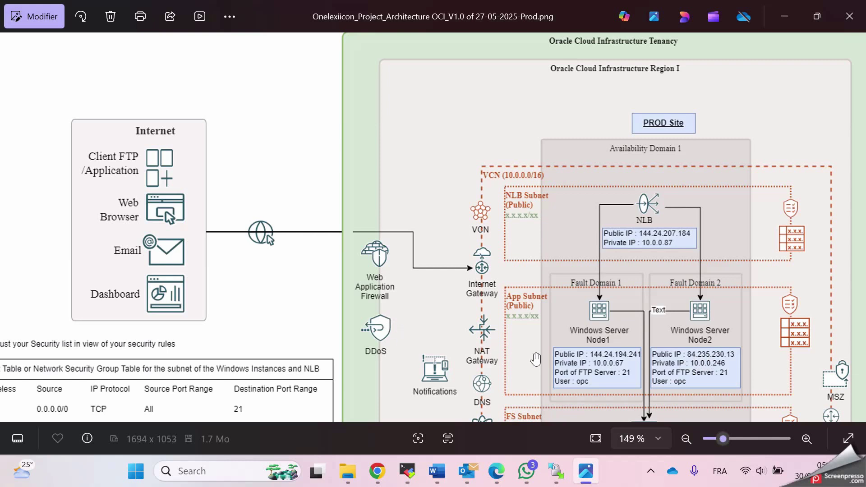
pyautogui.scroll(-5, 547, 302)
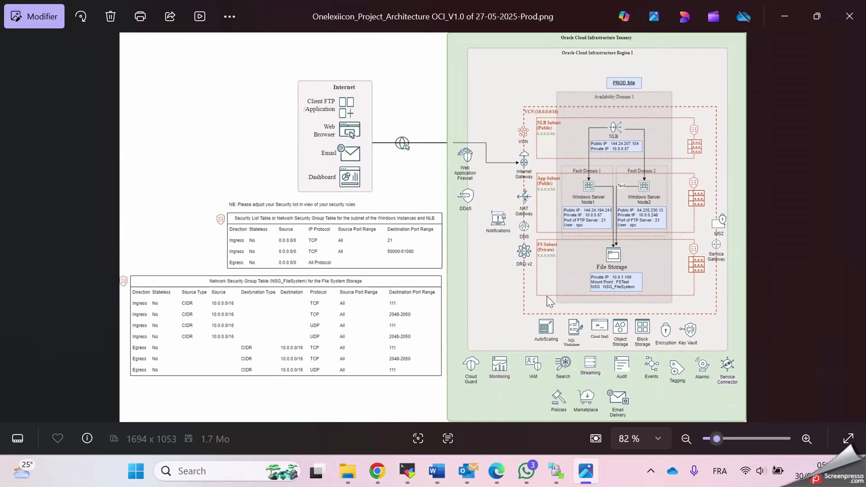
pyautogui.click(408, 472)
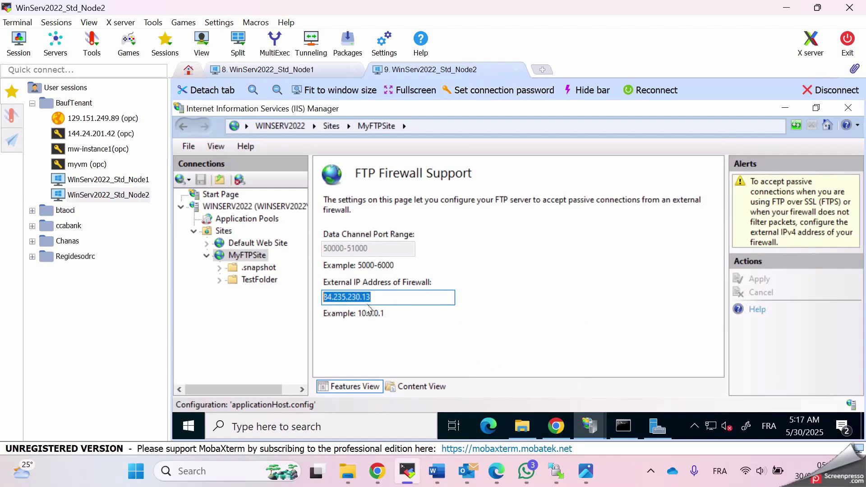
pyautogui.click(380, 298)
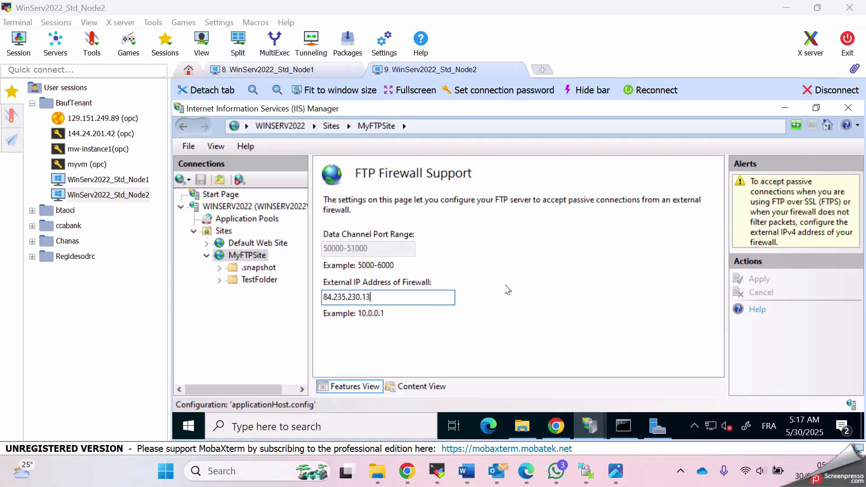
# Step: Show the Node2 session in full screen and restore it, then switch to the WinServ2022_Std_Node1 session
pyautogui.click(411, 94)
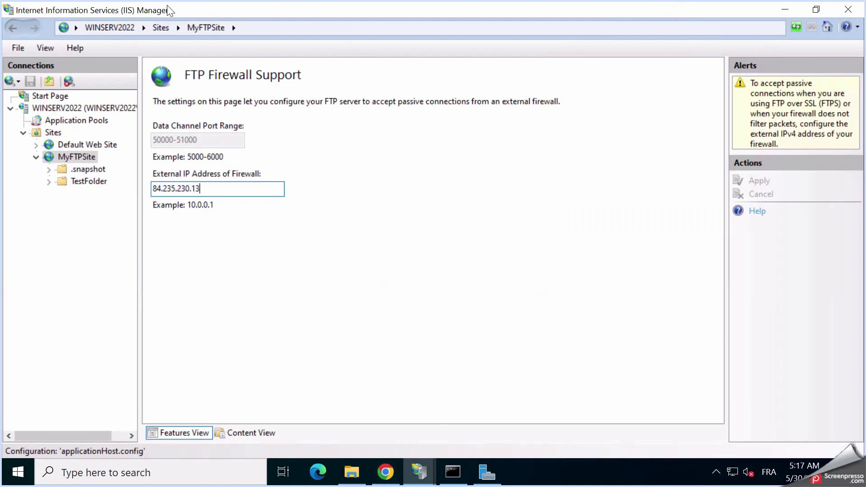
pyautogui.moveTo(187, 4)
pyautogui.click(29, 9)
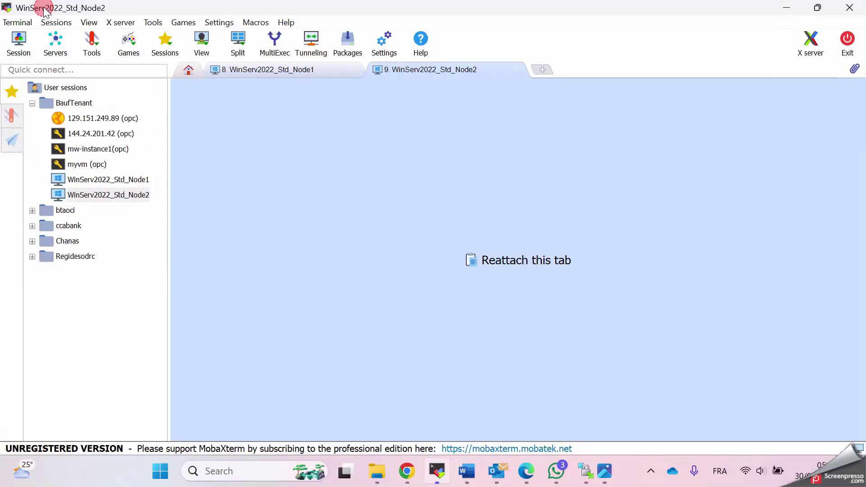
pyautogui.click(307, 70)
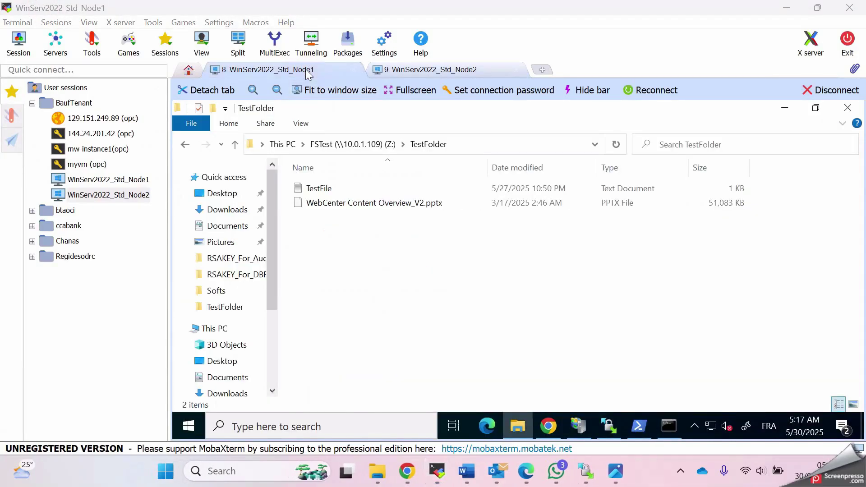
pyautogui.click(338, 427)
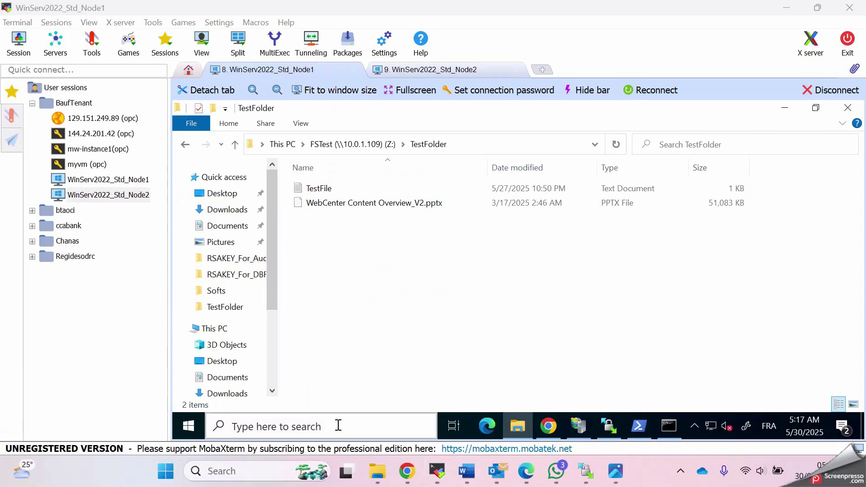
pyautogui.click(505, 327)
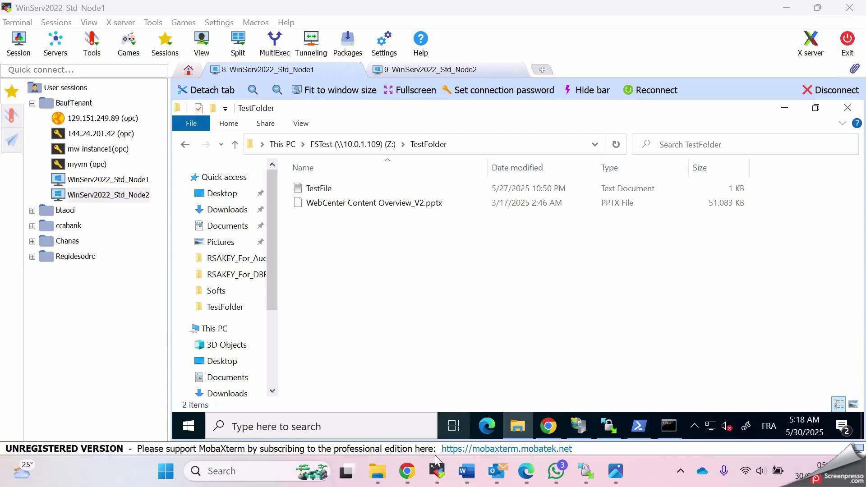
# Step: Switch to the Oracle Cloud console in Chrome and go to the network load balancers under Networking
pyautogui.click(407, 471)
pyautogui.click(205, 388)
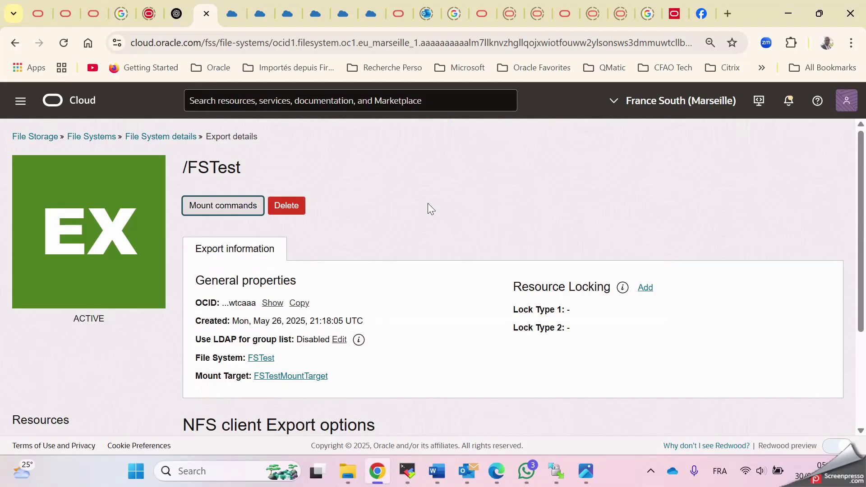
pyautogui.click(368, 20)
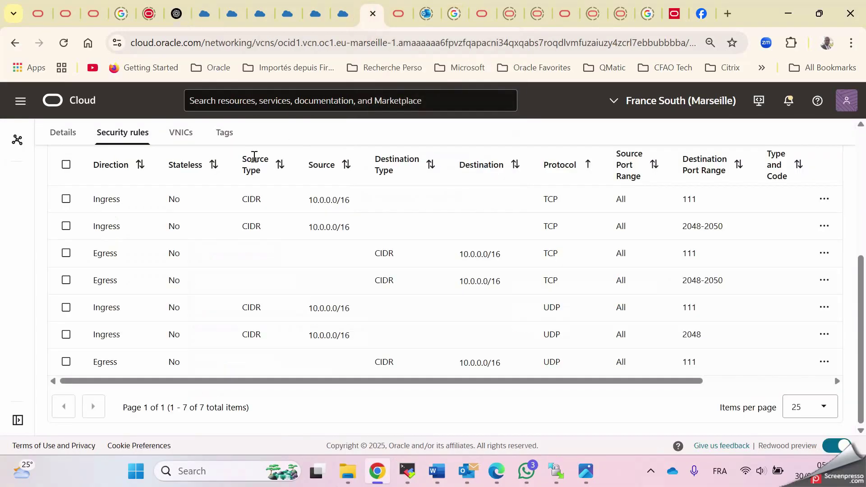
pyautogui.click(52, 104)
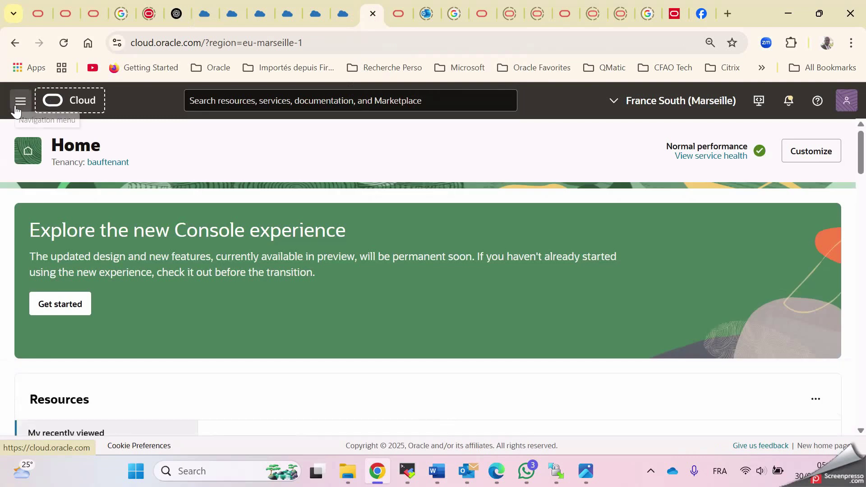
pyautogui.click(18, 101)
pyautogui.click(53, 267)
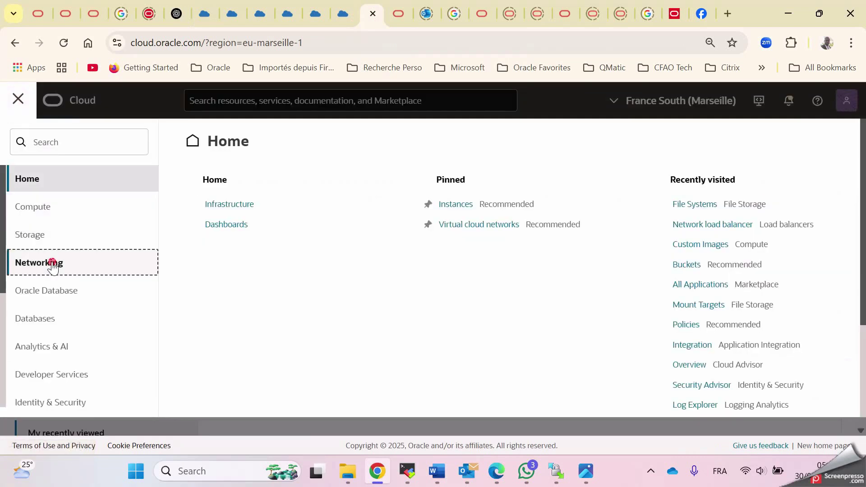
pyautogui.click(256, 333)
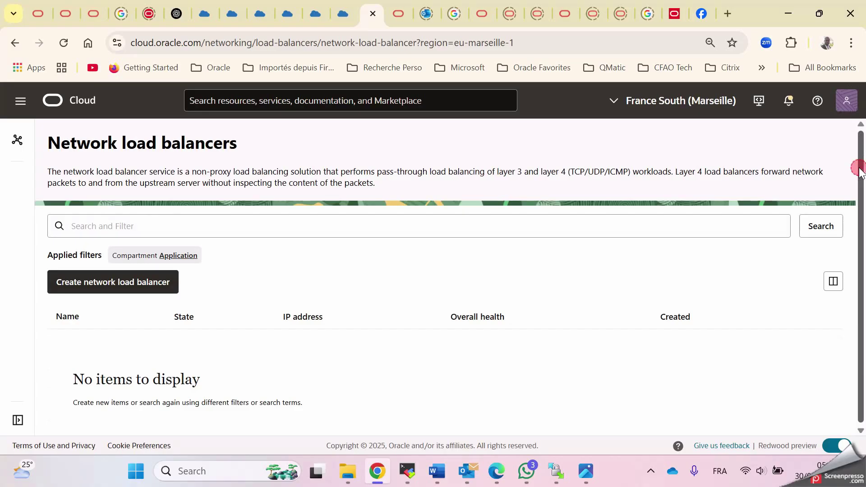
# Step: Filter the load balancers by the Network compartment and check the public and private IP addresses of nlb_WInServer2022
pyautogui.scroll(-1, 857, 167)
pyautogui.click(182, 261)
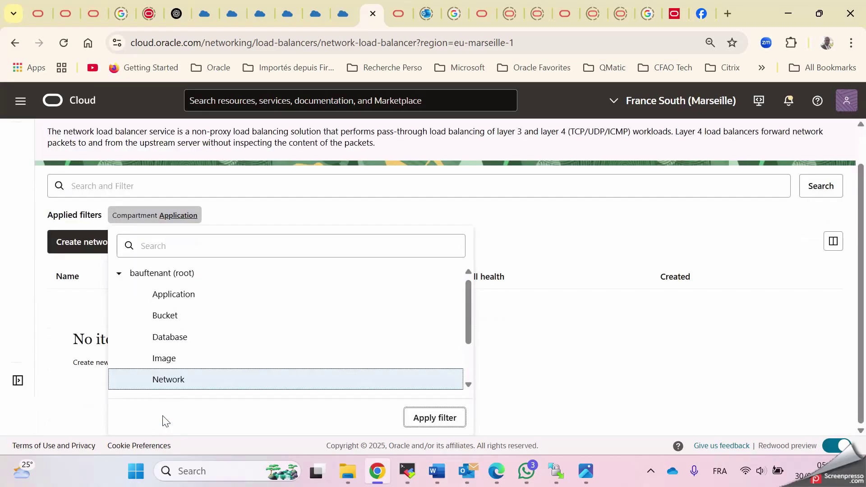
pyautogui.click(423, 421)
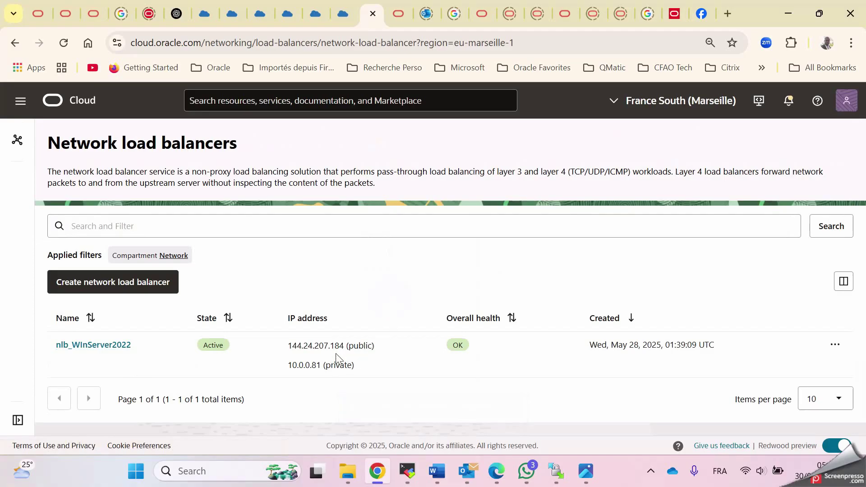
pyautogui.moveTo(346, 346); pyautogui.dragTo(289, 347)
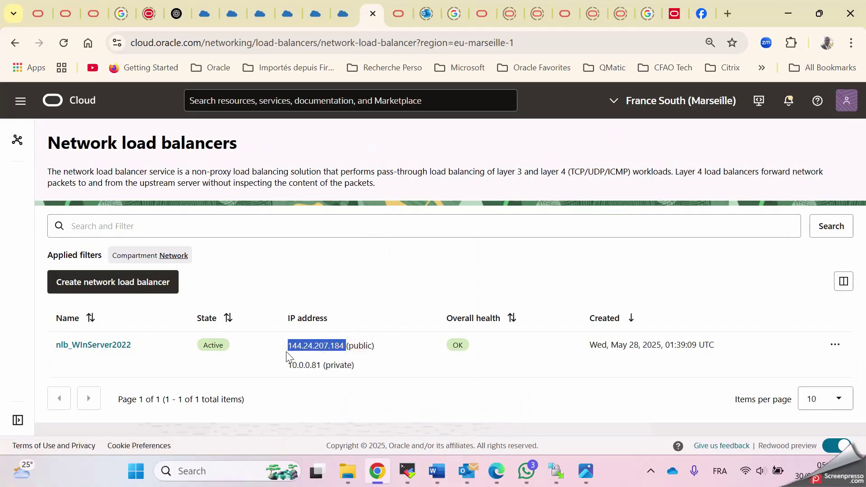
pyautogui.doubleClick(304, 365)
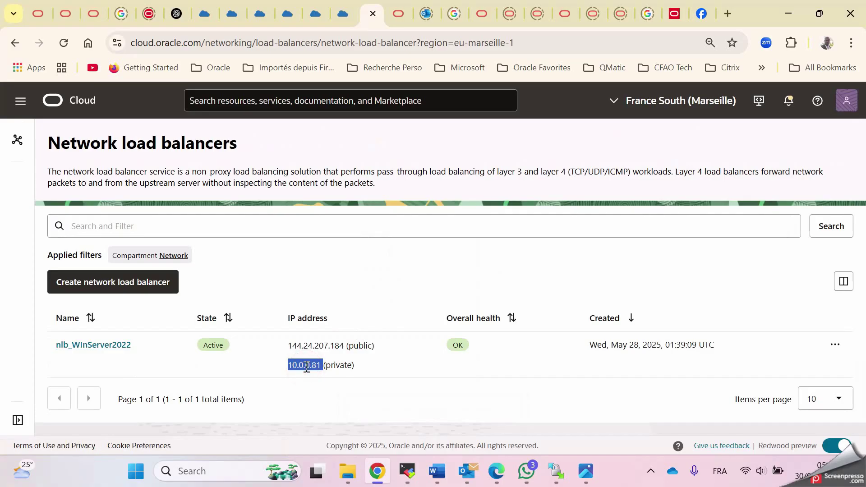
# Step: Start creating a network load balancer and name it nlb_fwindow_file_server
pyautogui.click(362, 265)
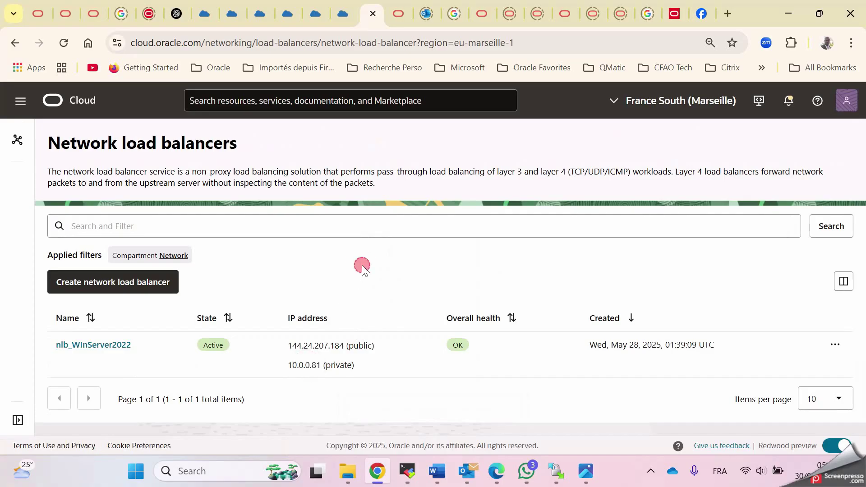
pyautogui.click(159, 294)
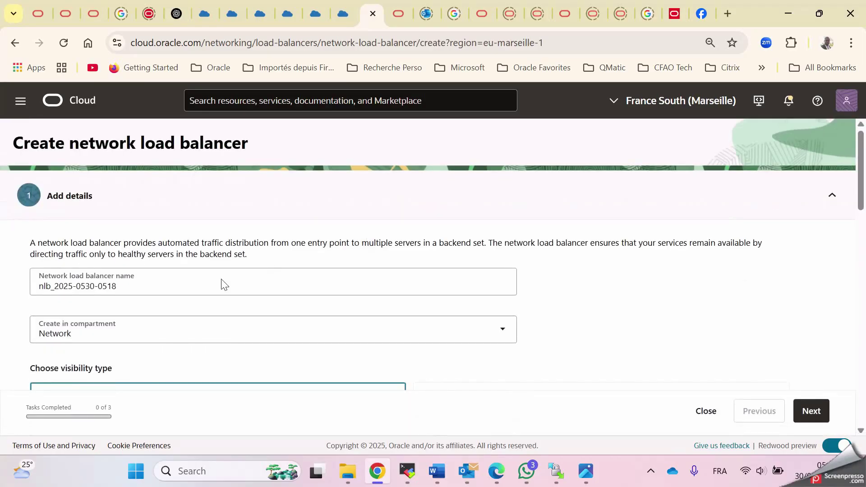
pyautogui.click(169, 288)
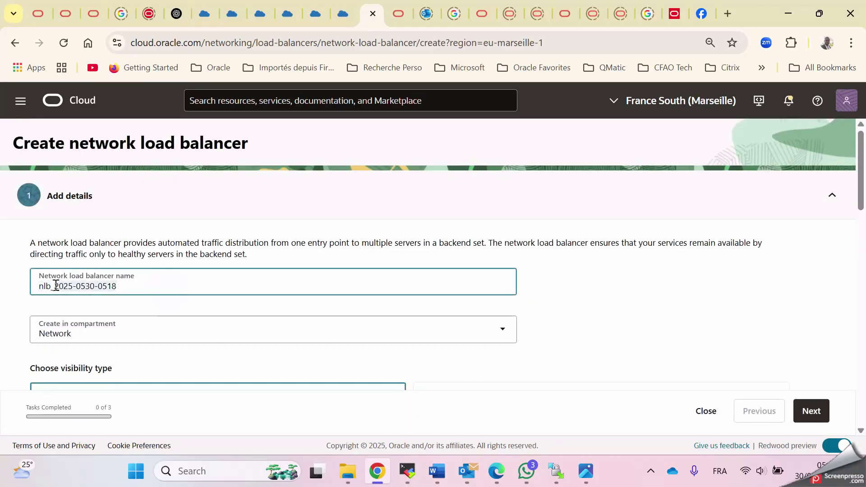
pyautogui.write('ad')
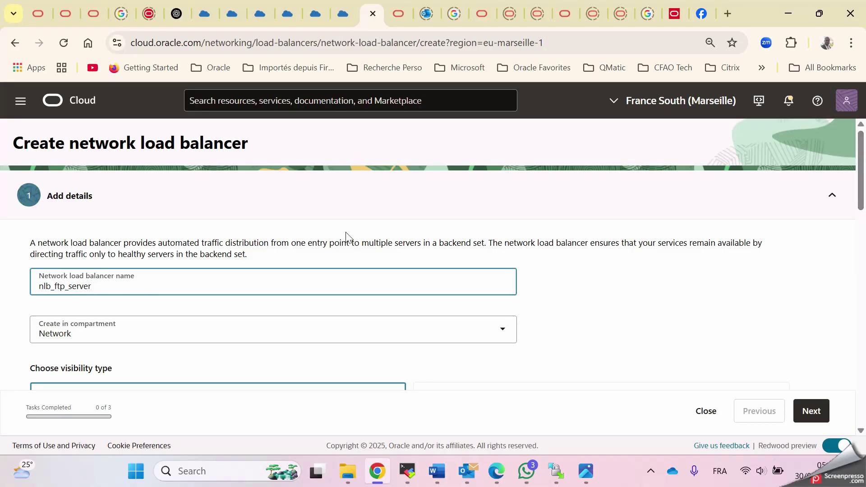
pyautogui.click(57, 285)
pyautogui.write('window_')
pyautogui.hotkey('shift', 'End')
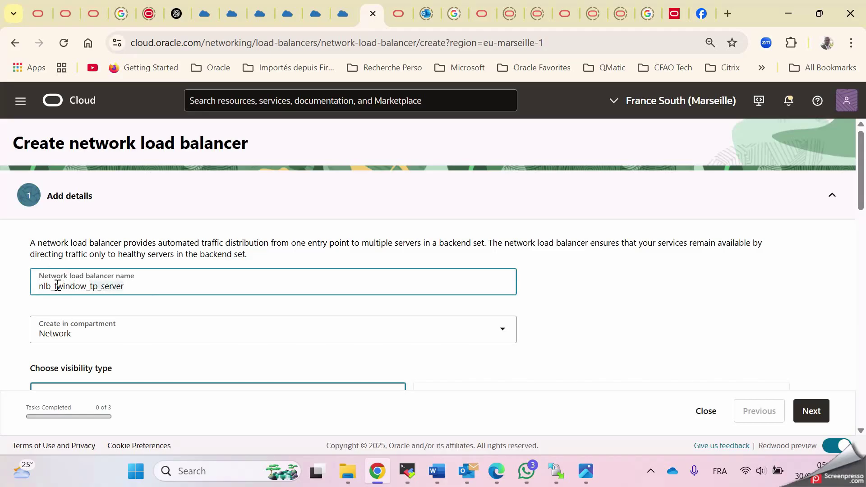
pyautogui.write('file')
pyautogui.click(608, 287)
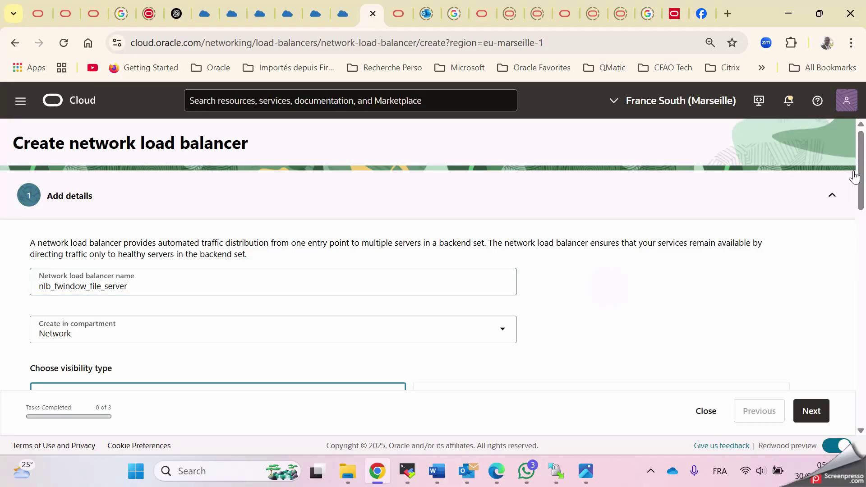
# Step: Set the load balancer's visibility type to Public and have it use an ephemeral IPv4 address
pyautogui.moveTo(863, 172); pyautogui.dragTo(863, 210)
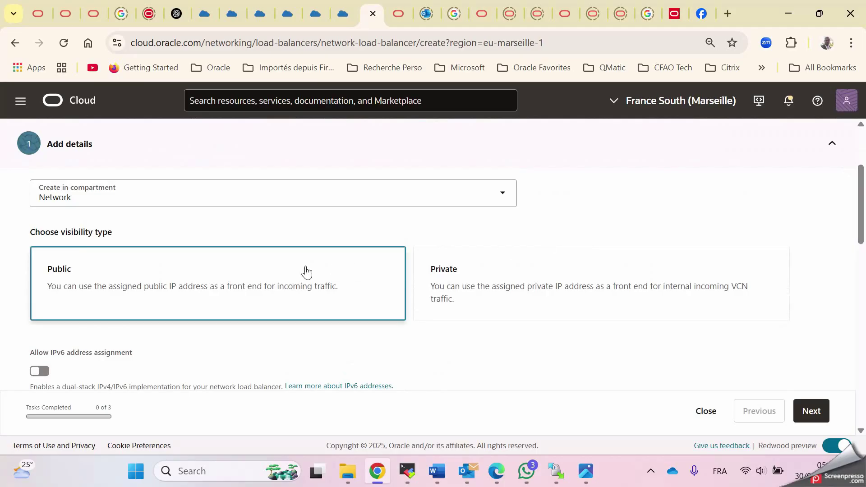
pyautogui.click(283, 276)
pyautogui.click(499, 295)
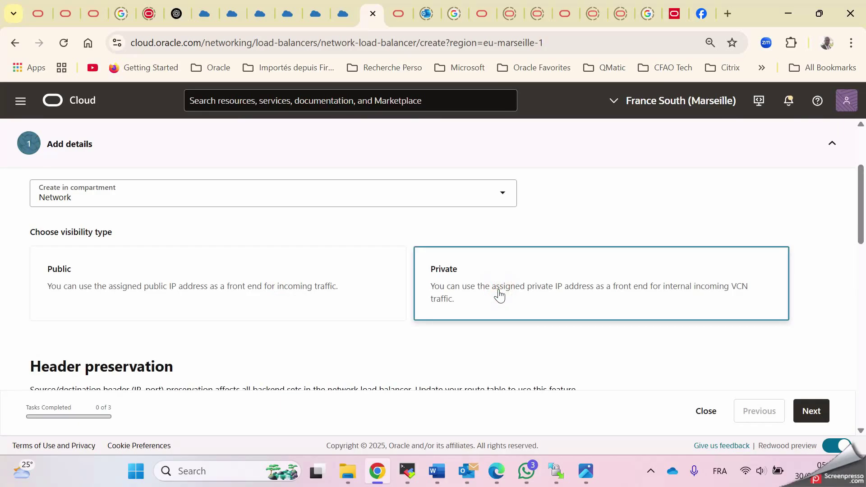
pyautogui.click(351, 292)
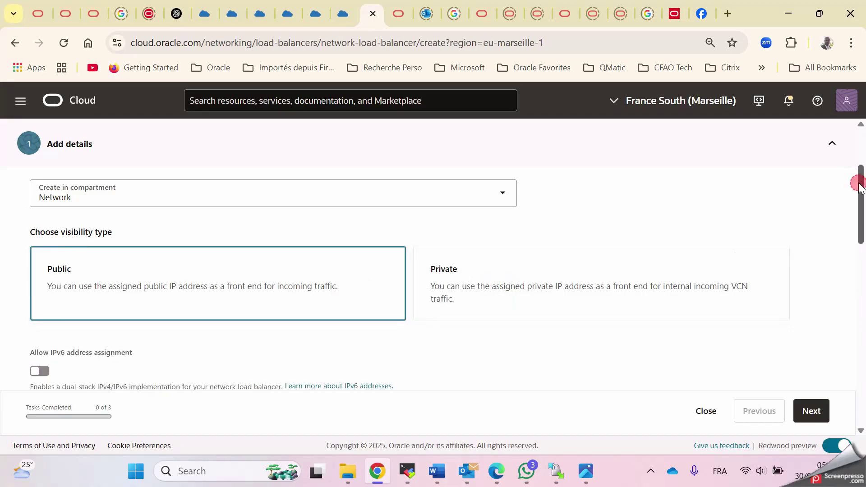
pyautogui.moveTo(860, 180); pyautogui.dragTo(862, 235)
pyautogui.scroll(-1, 862, 246)
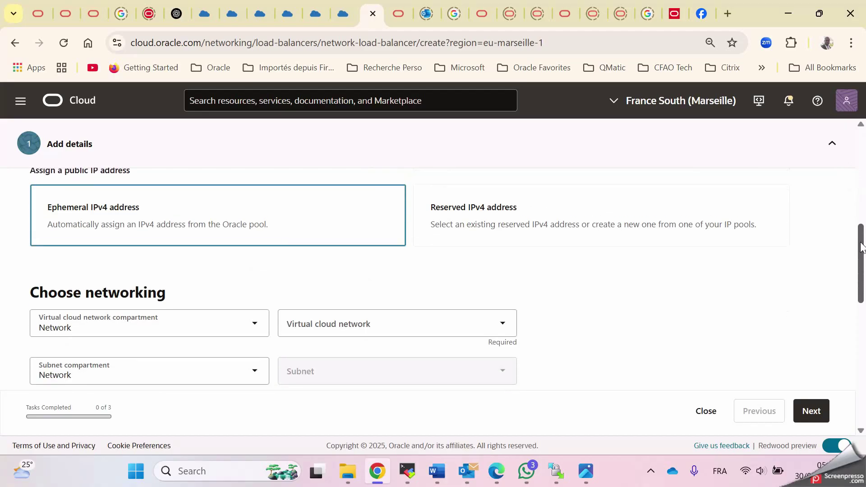
pyautogui.click(473, 225)
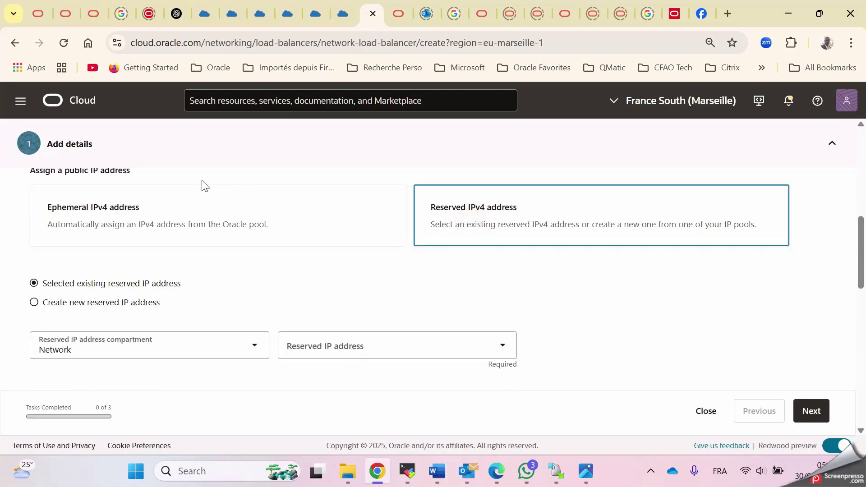
pyautogui.click(175, 210)
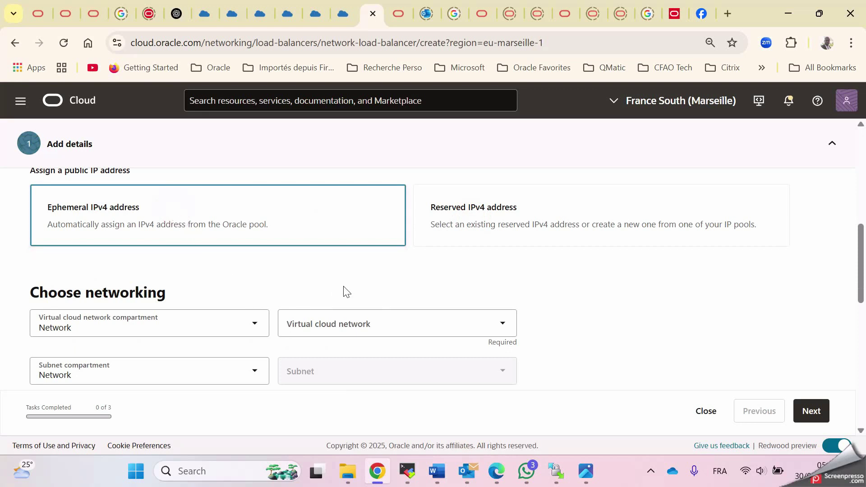
# Step: Place the load balancer in VCN_Marseille on the pub-SN subnet and proceed to the listener configuration
pyautogui.click(344, 327)
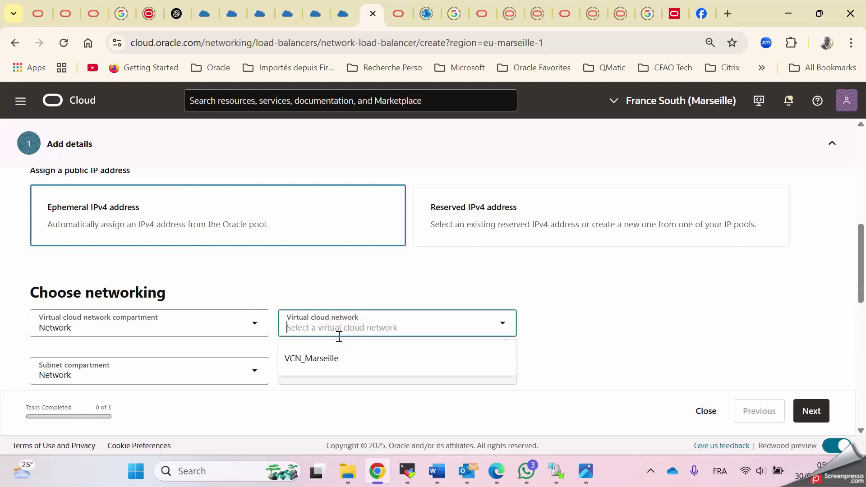
pyautogui.click(327, 360)
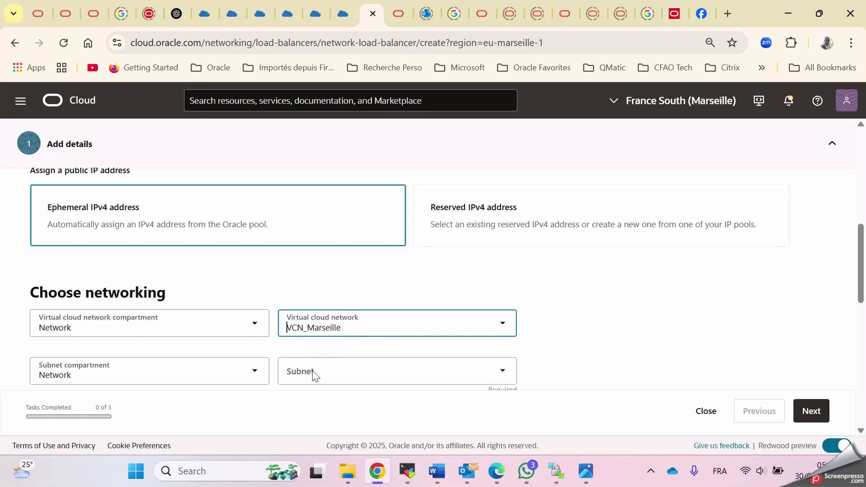
pyautogui.click(314, 371)
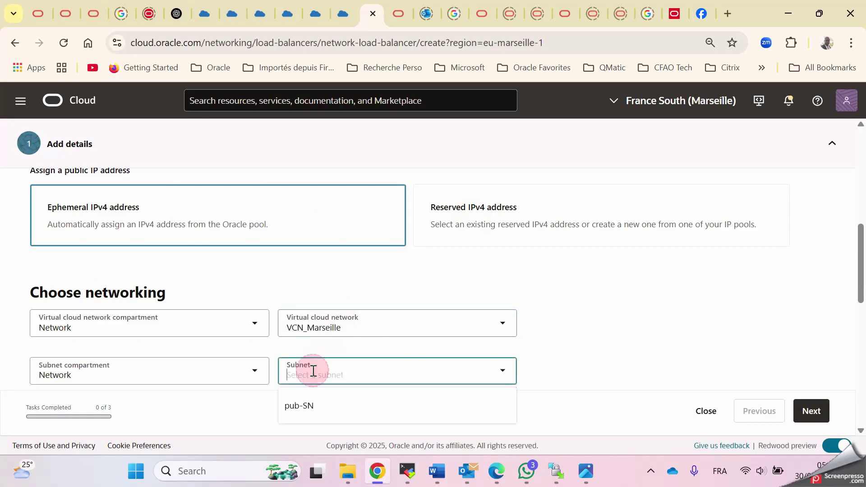
pyautogui.click(343, 408)
pyautogui.moveTo(862, 264); pyautogui.dragTo(865, 316)
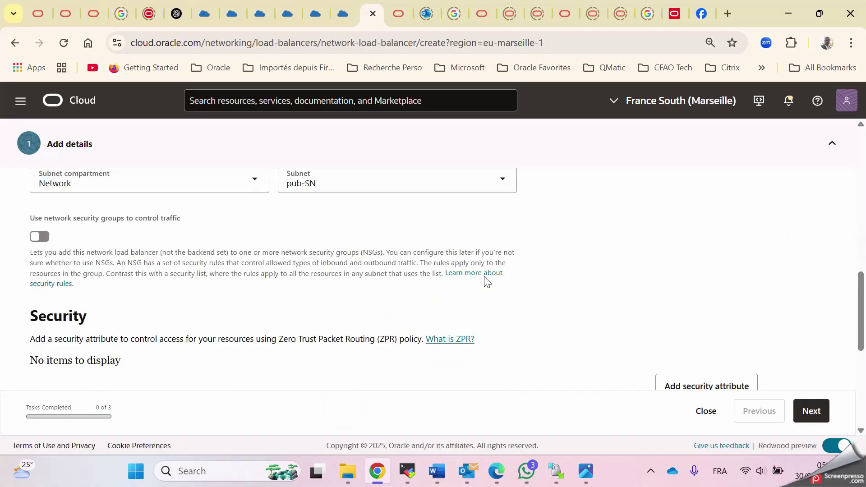
pyautogui.moveTo(864, 286); pyautogui.dragTo(864, 361)
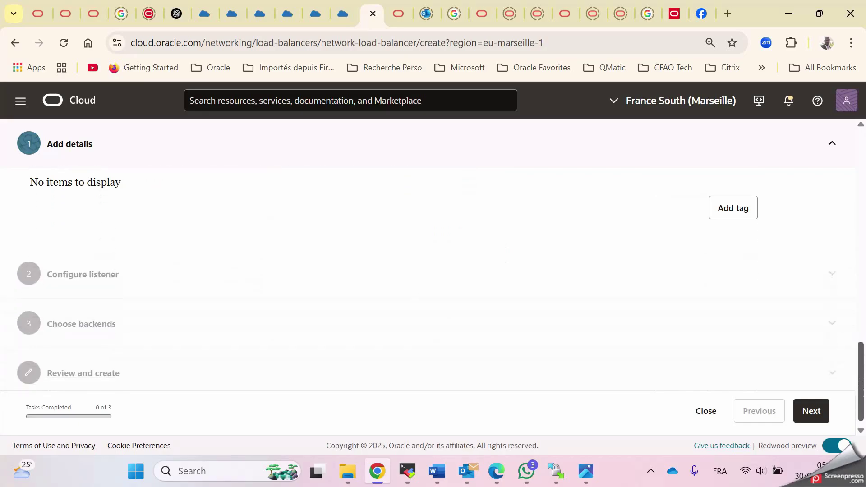
pyautogui.click(819, 414)
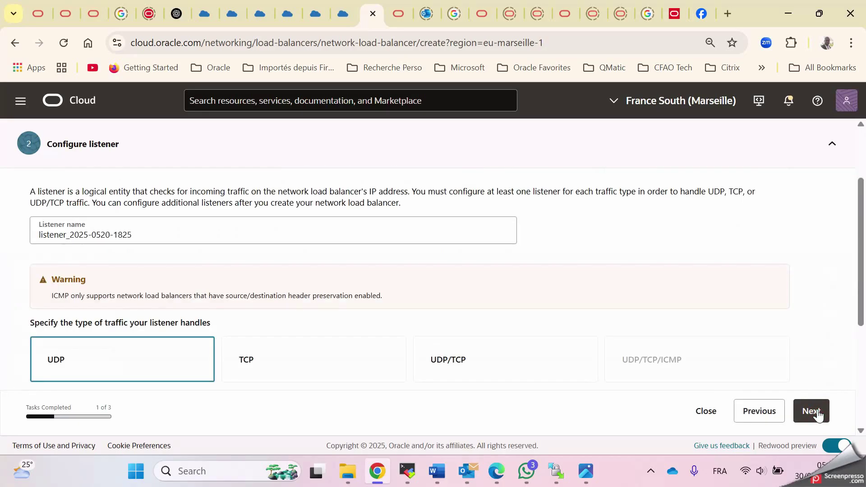
# Step: Name the listener listener_windows_file_server, have it handle UDP/TCP traffic, and proceed to the backend selection
pyautogui.moveTo(140, 232); pyautogui.dragTo(75, 237)
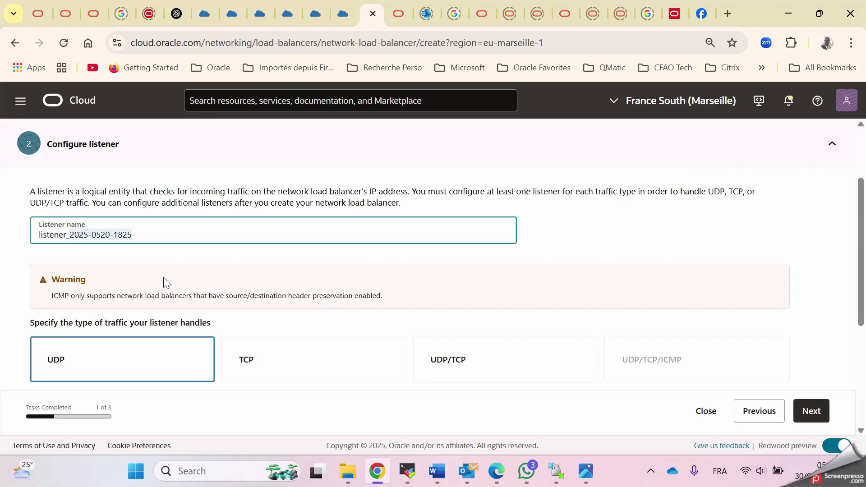
pyautogui.write('windows_file_server')
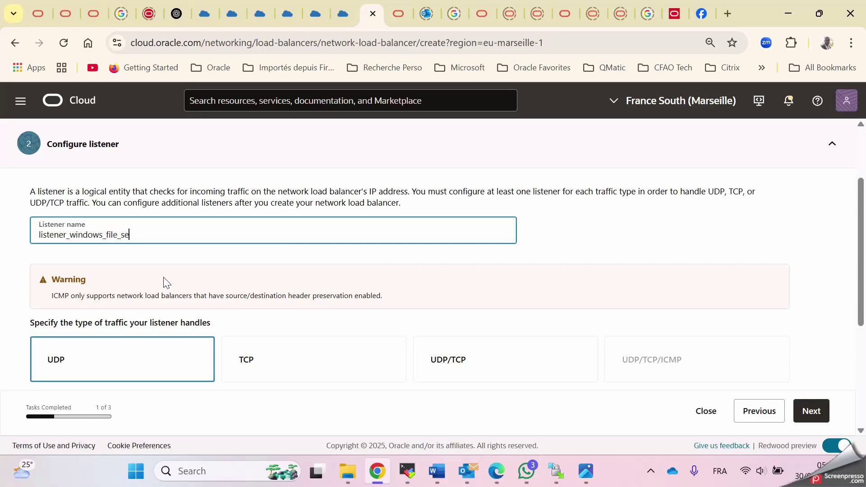
pyautogui.click(456, 361)
pyautogui.moveTo(863, 226); pyautogui.dragTo(863, 309)
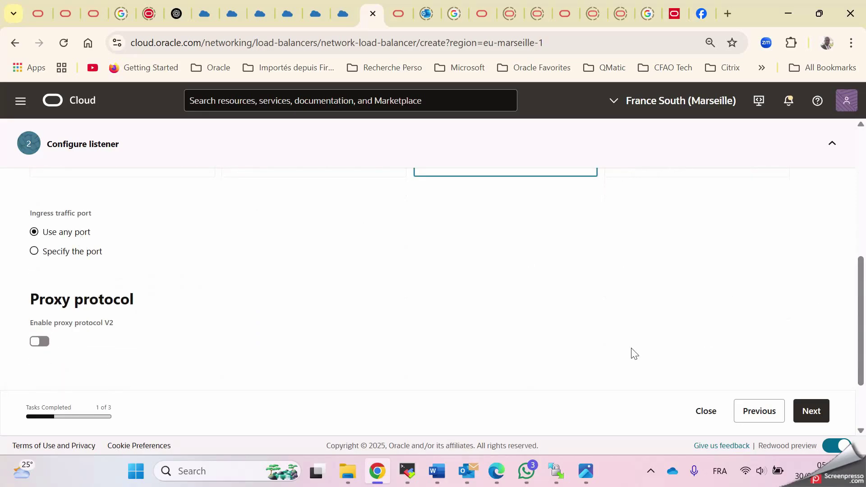
pyautogui.moveTo(863, 283); pyautogui.dragTo(863, 321)
pyautogui.click(810, 411)
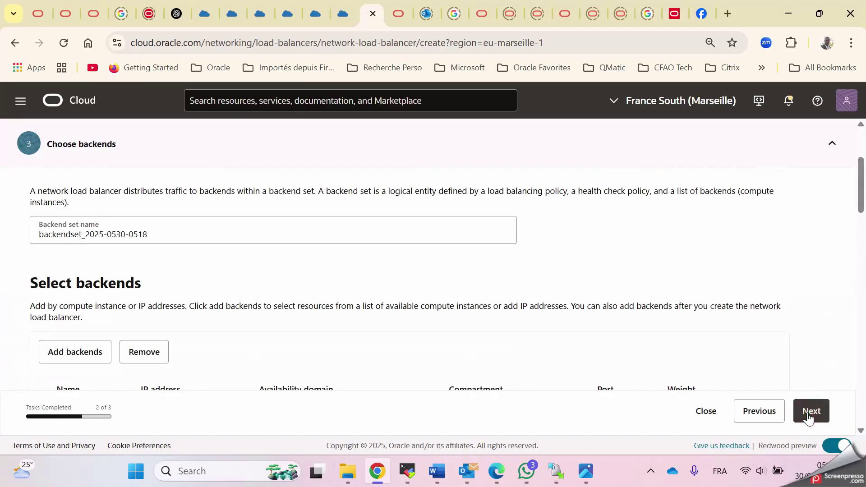
# Step: Name the backend set backendset_windows_file_server and start adding backends of the compute instances type
pyautogui.moveTo(162, 238); pyautogui.dragTo(80, 233)
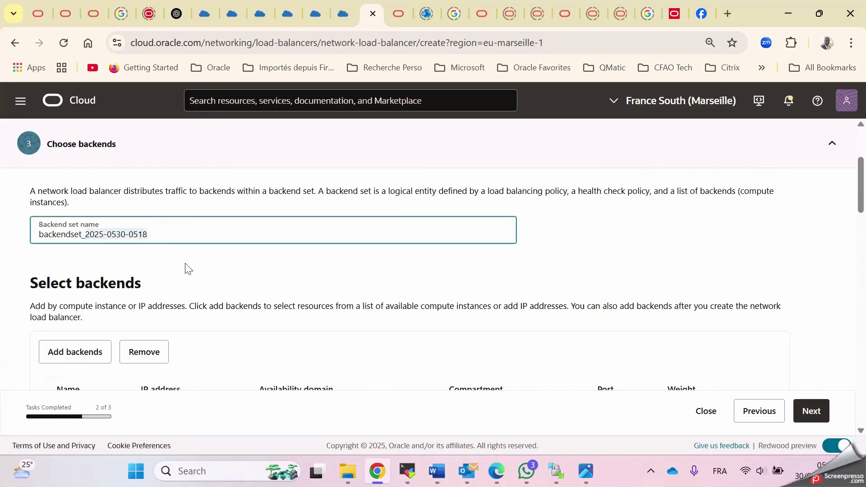
pyautogui.write('_windows_file_server')
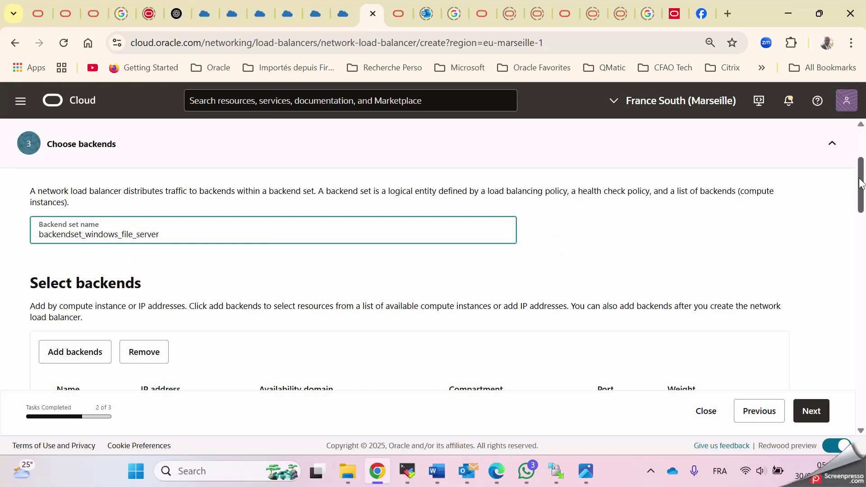
pyautogui.moveTo(861, 180); pyautogui.dragTo(865, 214)
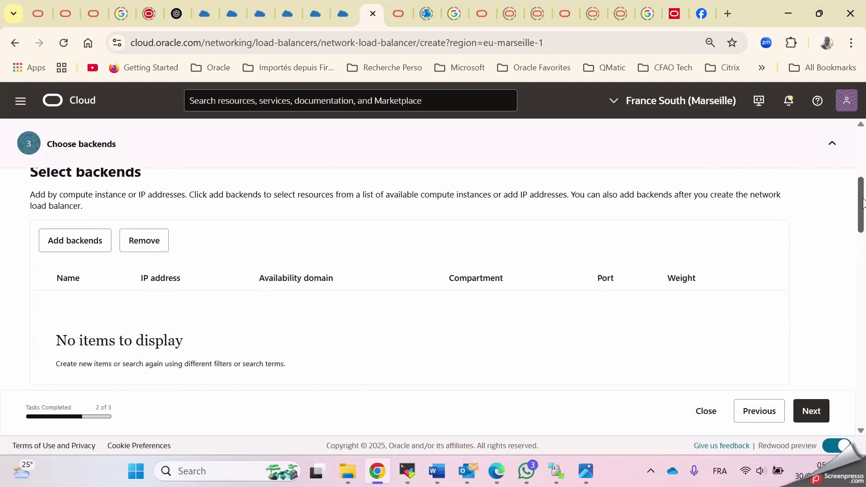
pyautogui.click(59, 244)
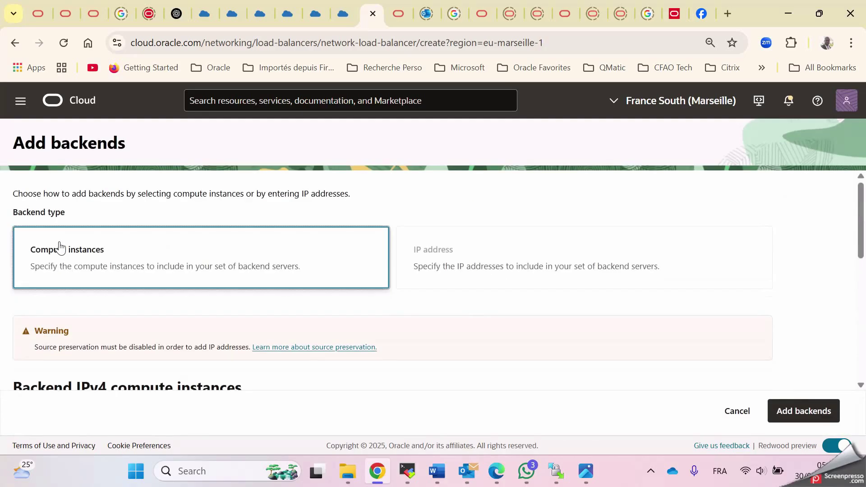
pyautogui.click(234, 239)
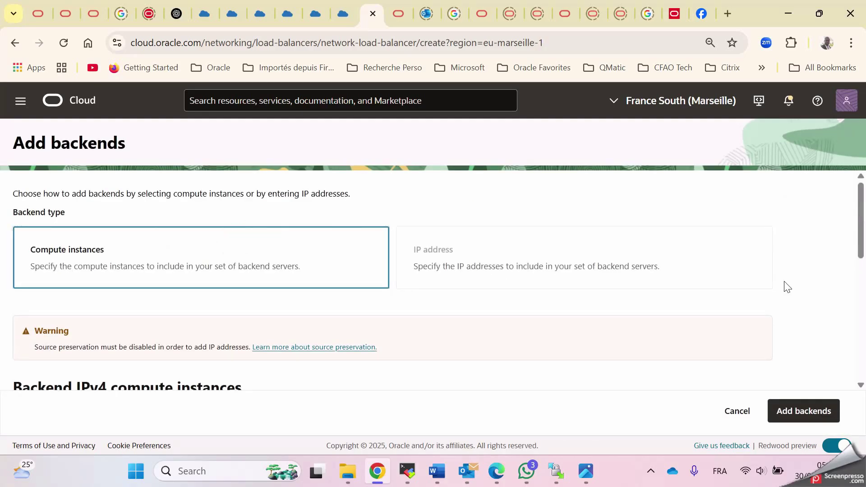
# Step: Select the WinServ2022_Node1 instance from the Application compartment for the first backend and add another backend entry
pyautogui.moveTo(863, 205); pyautogui.dragTo(865, 281)
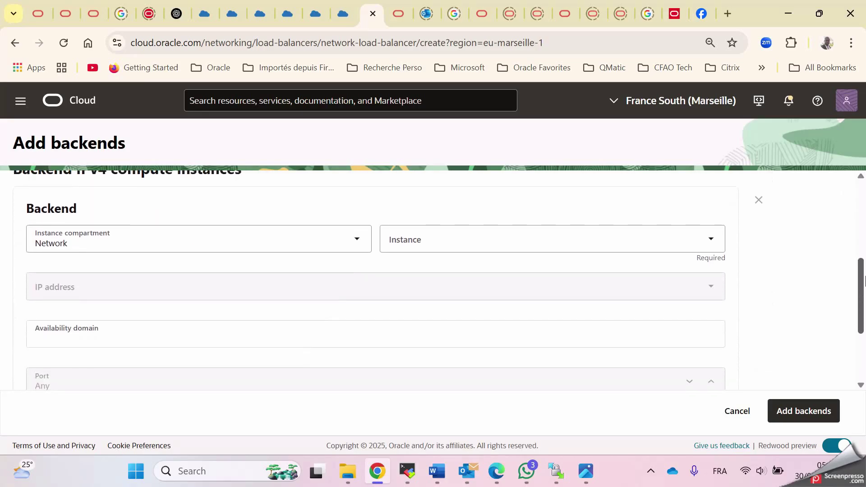
pyautogui.click(608, 244)
pyautogui.click(354, 243)
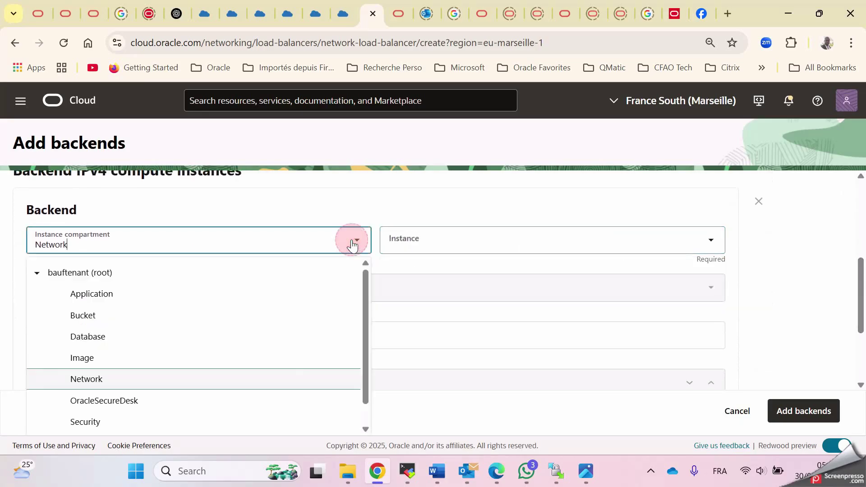
pyautogui.click(144, 293)
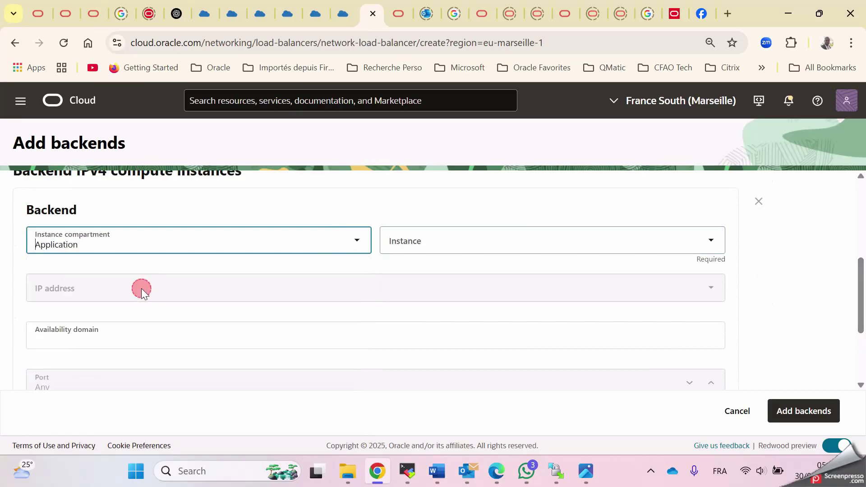
pyautogui.click(450, 232)
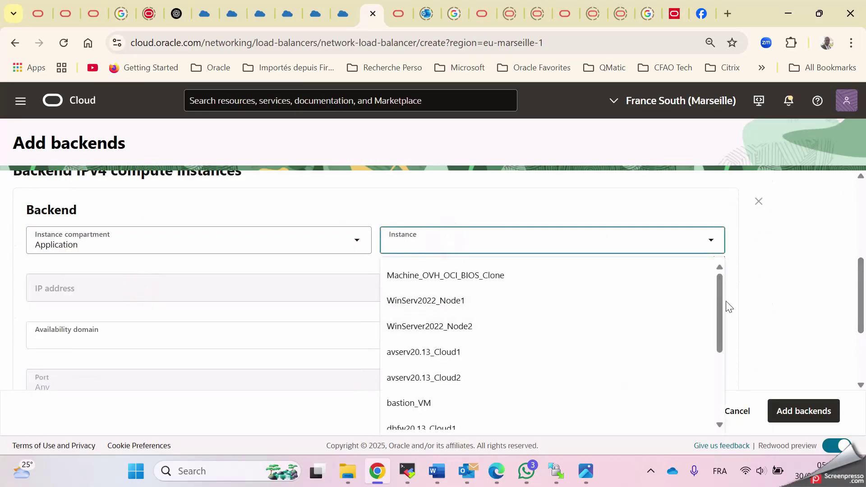
pyautogui.moveTo(720, 304); pyautogui.dragTo(720, 314)
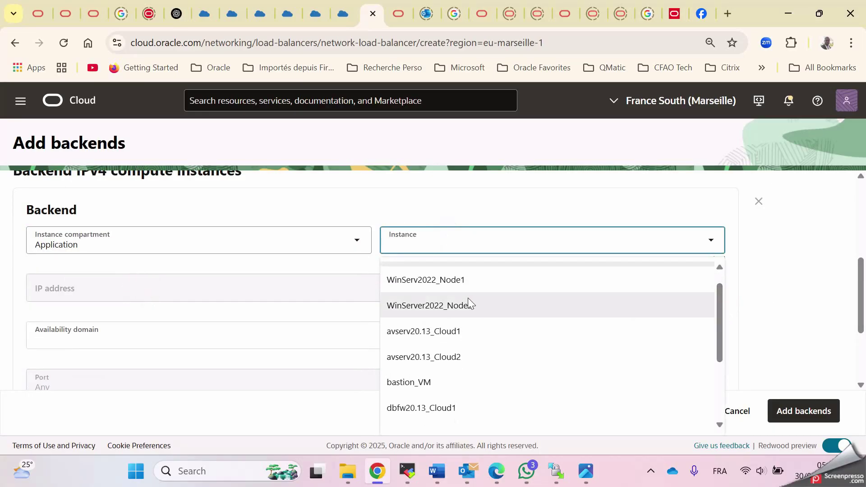
pyautogui.click(465, 283)
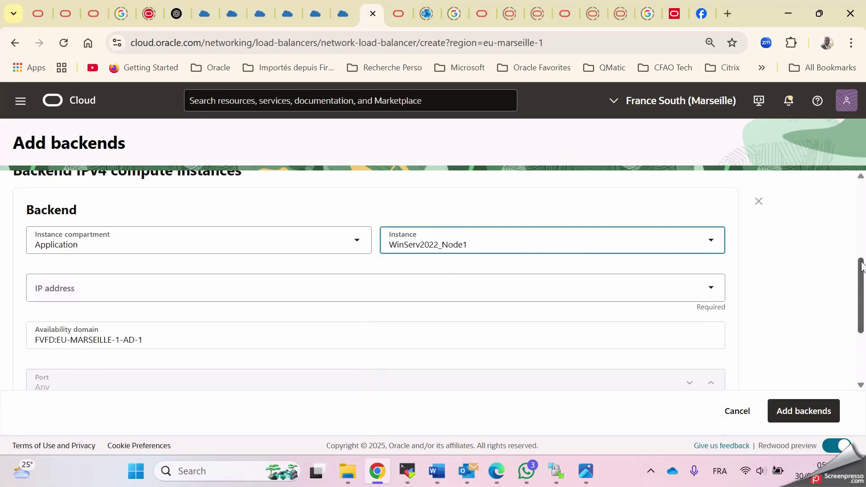
pyautogui.moveTo(862, 266); pyautogui.dragTo(865, 318)
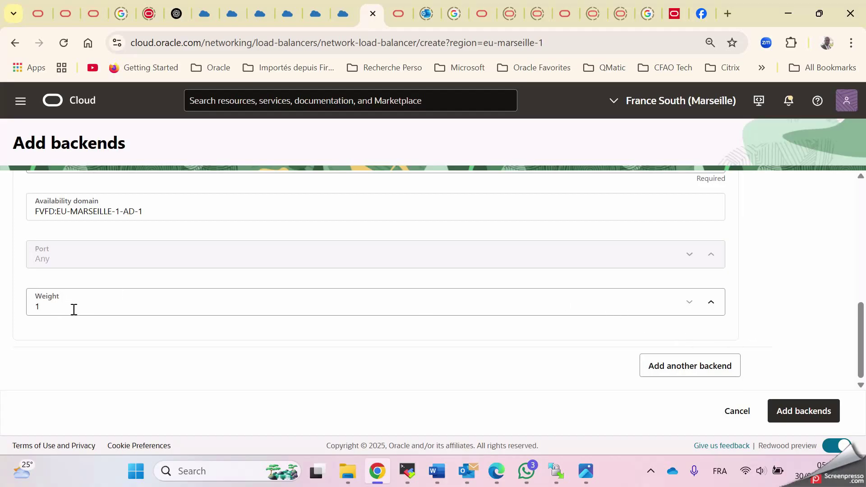
pyautogui.click(691, 364)
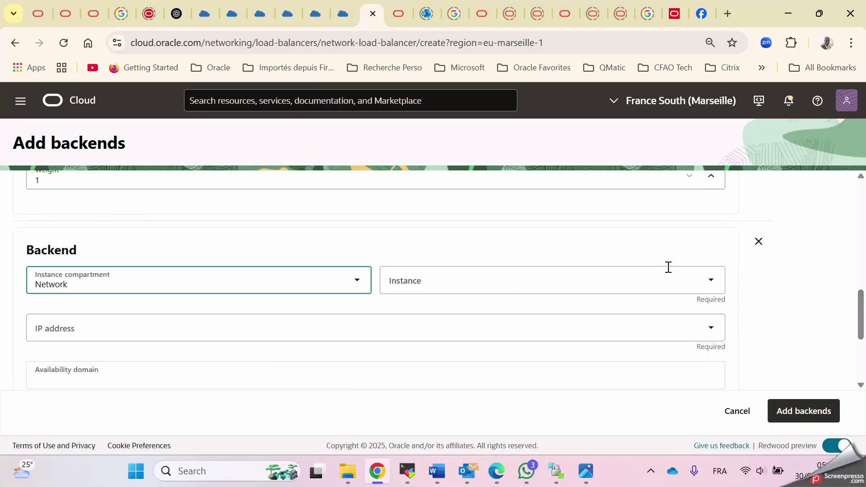
# Step: Configure the second backend with the WinServer2022_Node2 instance from the Application compartment and IP address 10.0.0.246
pyautogui.click(358, 280)
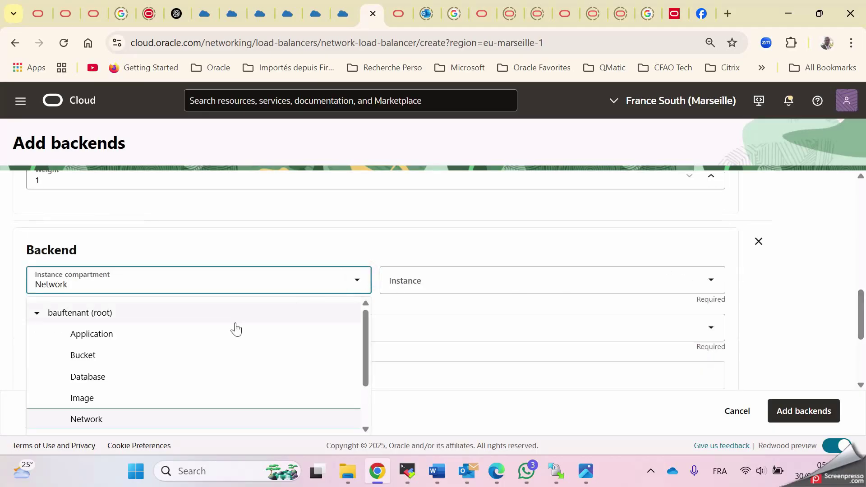
pyautogui.click(207, 334)
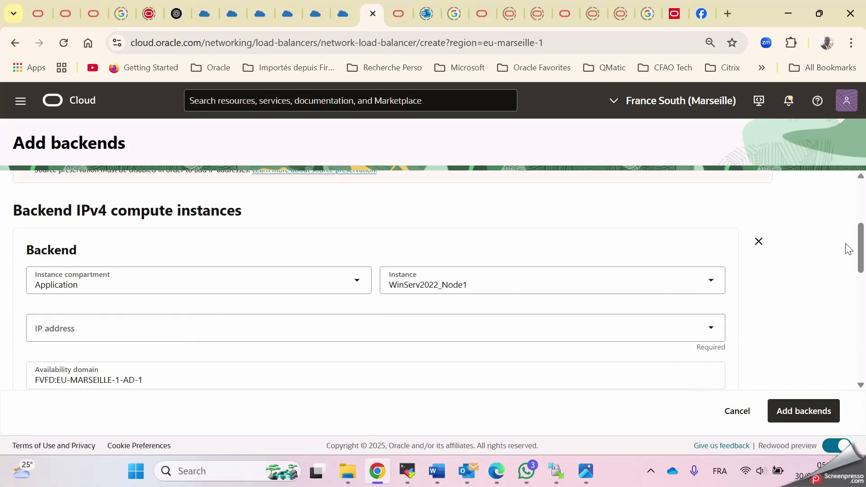
pyautogui.moveTo(864, 247); pyautogui.dragTo(863, 333)
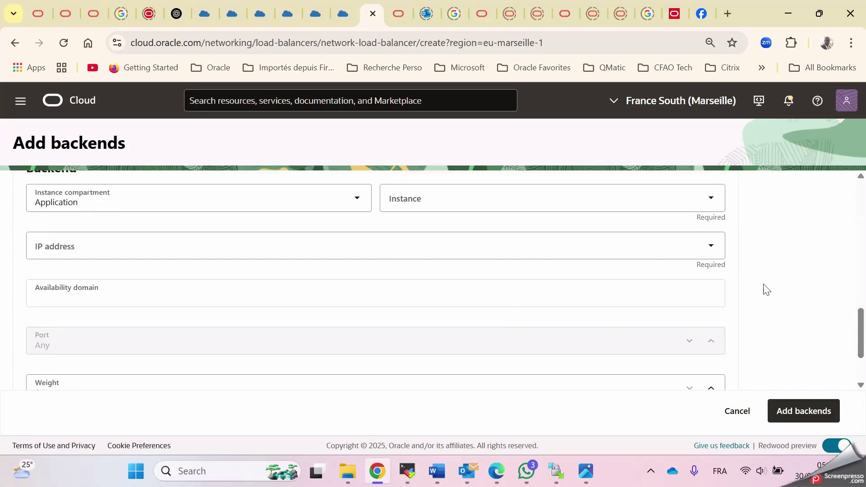
pyautogui.click(625, 205)
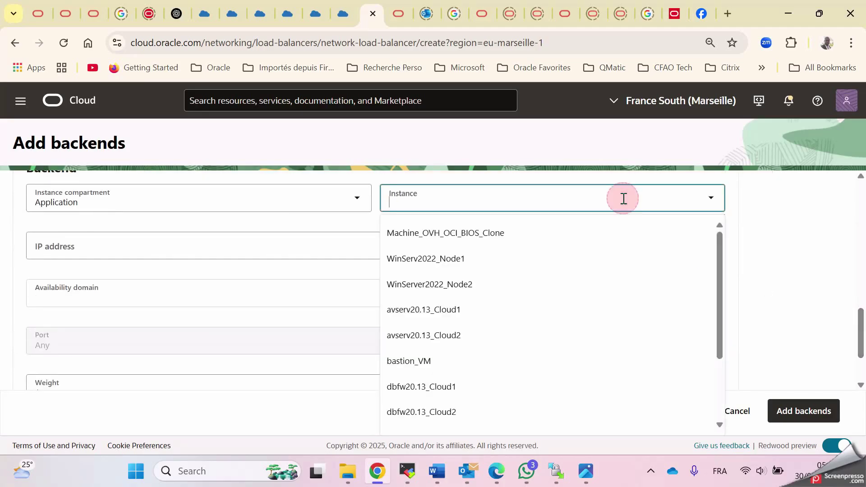
pyautogui.click(482, 285)
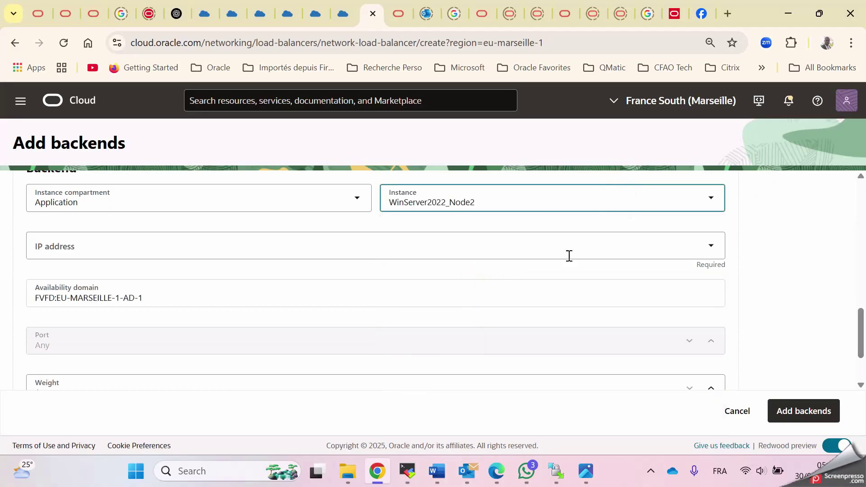
pyautogui.click(553, 246)
pyautogui.click(298, 280)
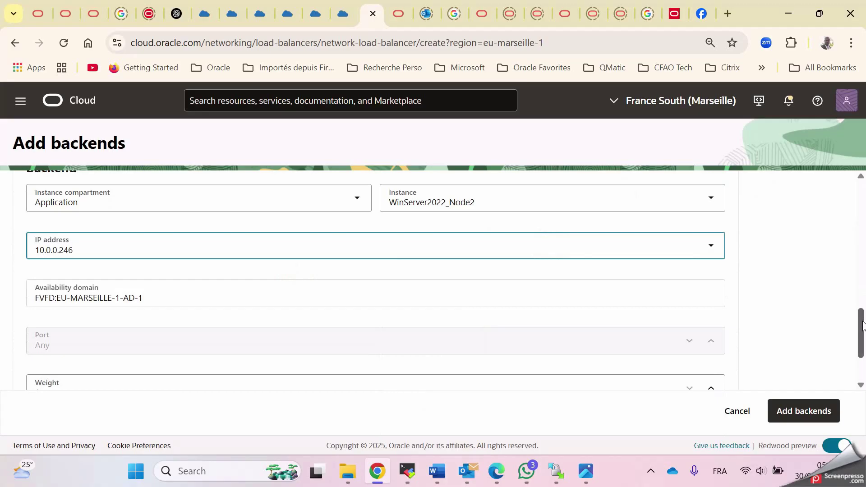
# Step: Set the first backend's IP address to 10.0.0.67 and add both backends to the backend set
pyautogui.moveTo(862, 306); pyautogui.dragTo(859, 248)
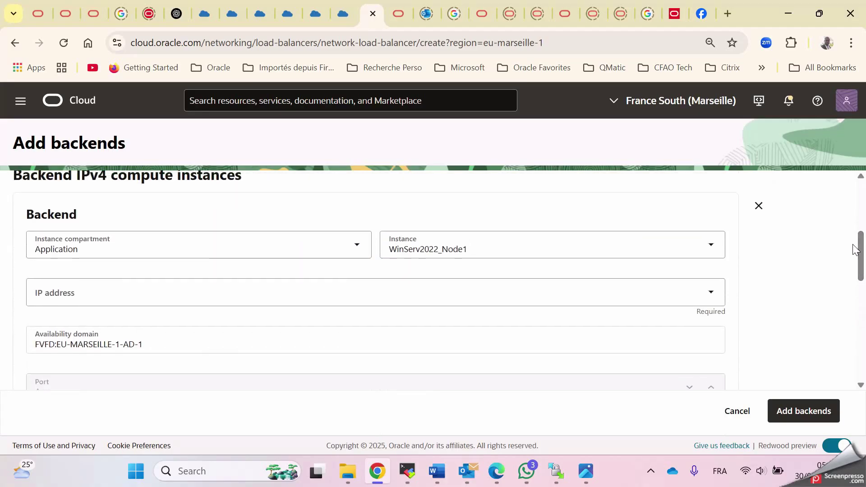
pyautogui.click(689, 290)
pyautogui.click(415, 327)
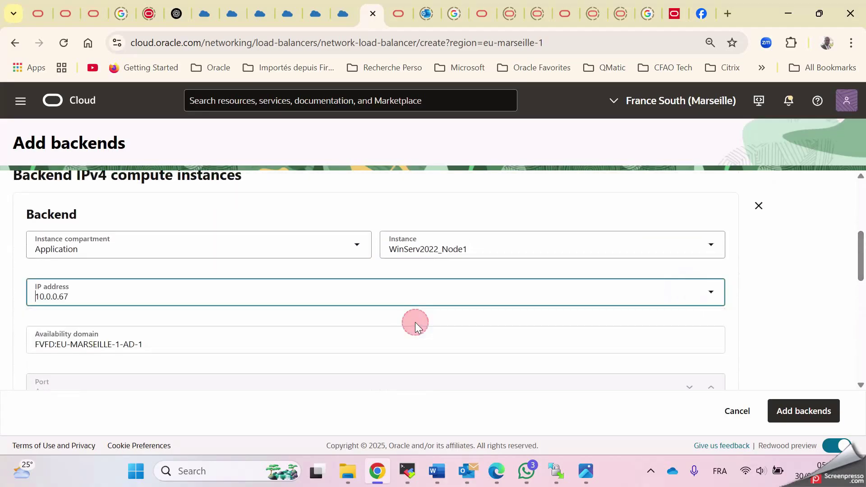
pyautogui.moveTo(862, 251); pyautogui.dragTo(862, 348)
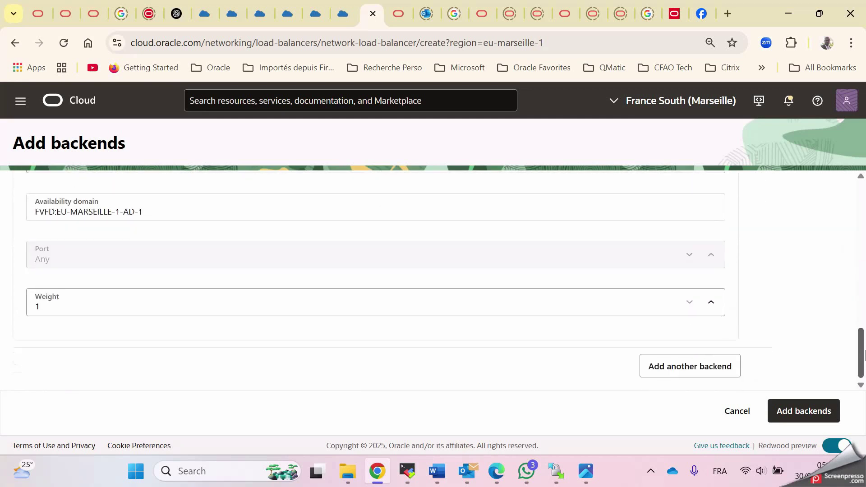
pyautogui.click(796, 418)
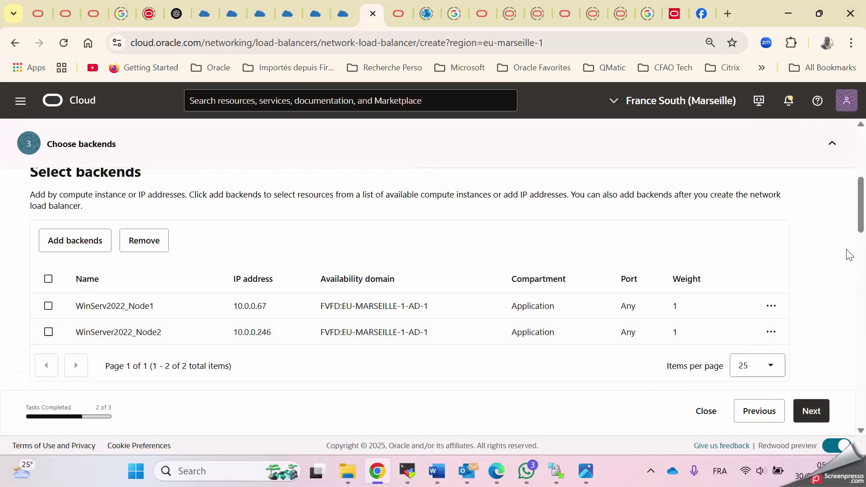
# Step: Set the health check policy to the TCP protocol on port 21
pyautogui.moveTo(862, 230)
pyautogui.mouseDown()
pyautogui.moveTo(862, 297)
pyautogui.moveTo(864, 285)
pyautogui.mouseUp()
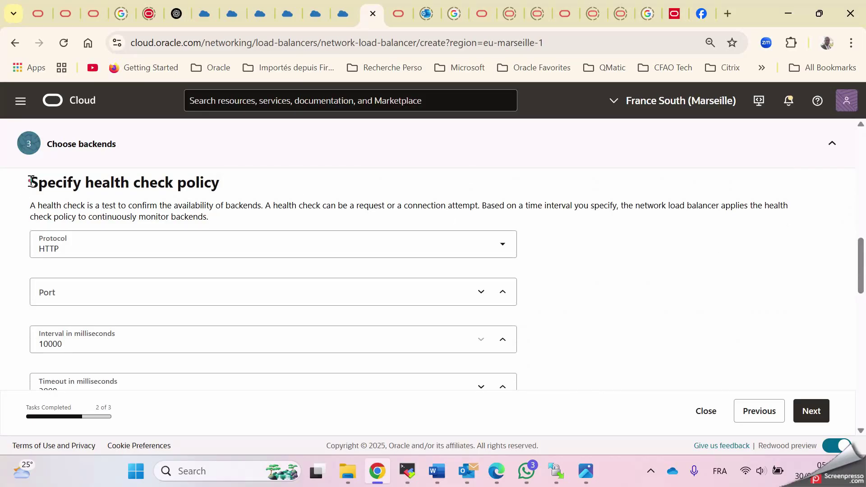
pyautogui.moveTo(31, 180)
pyautogui.mouseDown()
pyautogui.moveTo(194, 183)
pyautogui.moveTo(235, 194)
pyautogui.mouseUp()
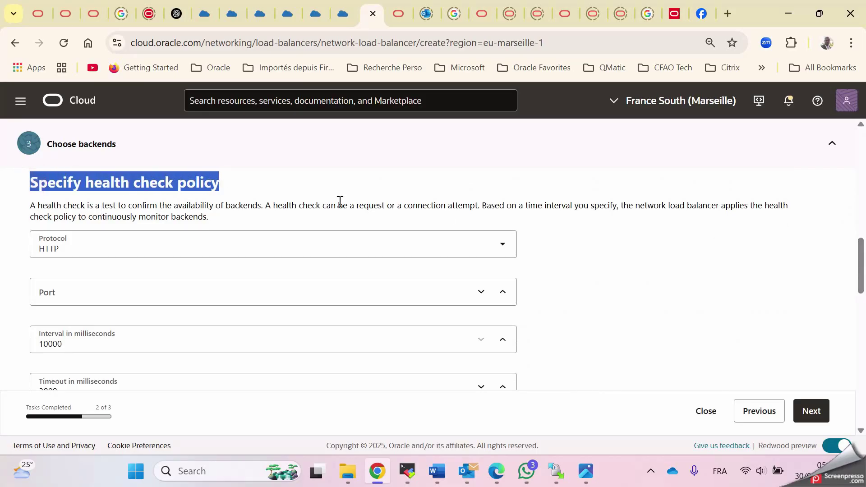
pyautogui.click(369, 239)
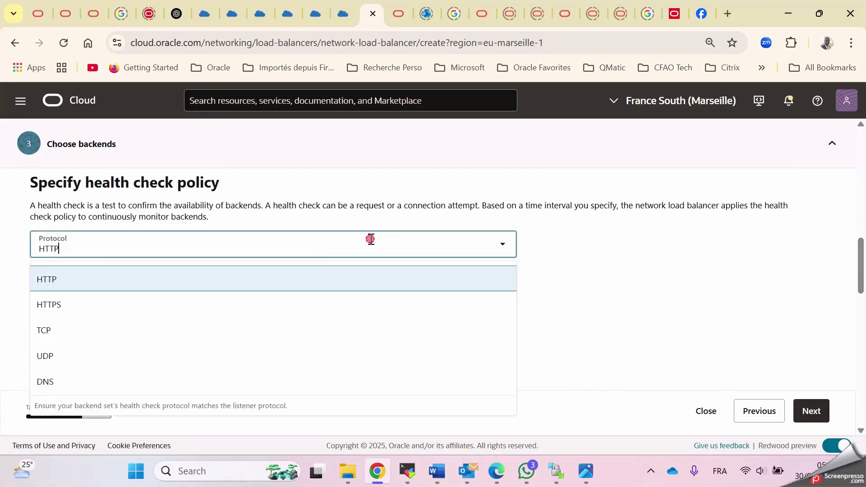
pyautogui.click(173, 328)
pyautogui.click(264, 292)
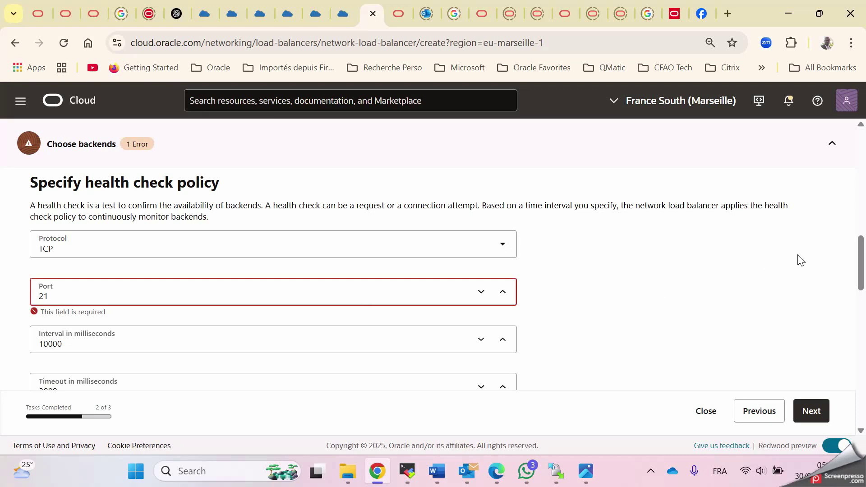
# Step: Keep the 5-tuple hash load balancing policy, and review and create the network load balancer
pyautogui.click(862, 251)
pyautogui.moveTo(862, 250); pyautogui.dragTo(864, 391)
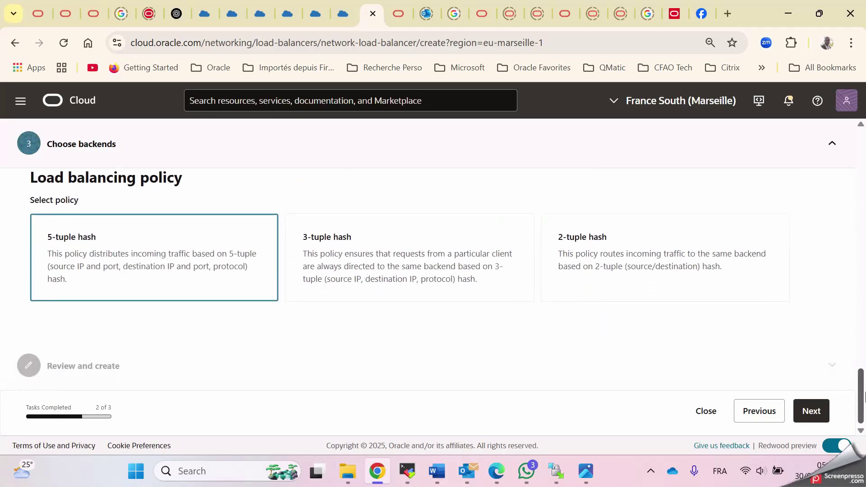
pyautogui.click(826, 413)
pyautogui.click(802, 416)
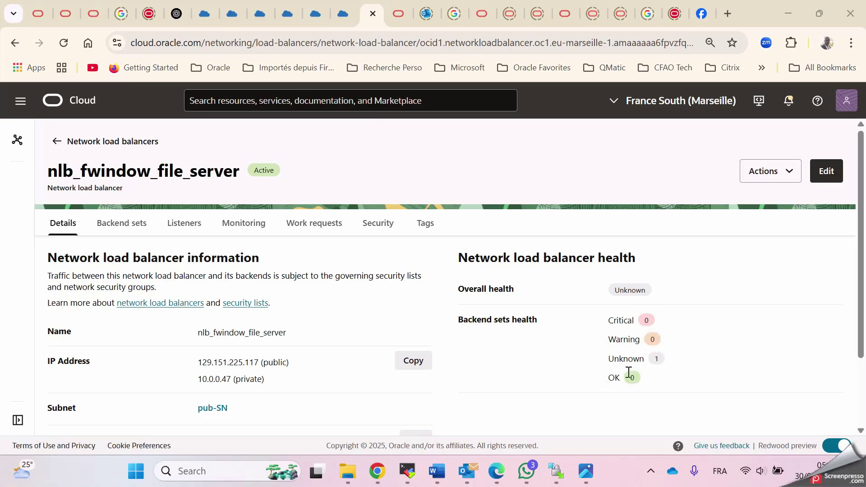
# Step: Examine the health of the nlb_fwindow_file_server load balancer and the backends in backendset_windows_file_server
pyautogui.moveTo(642, 383); pyautogui.dragTo(610, 385)
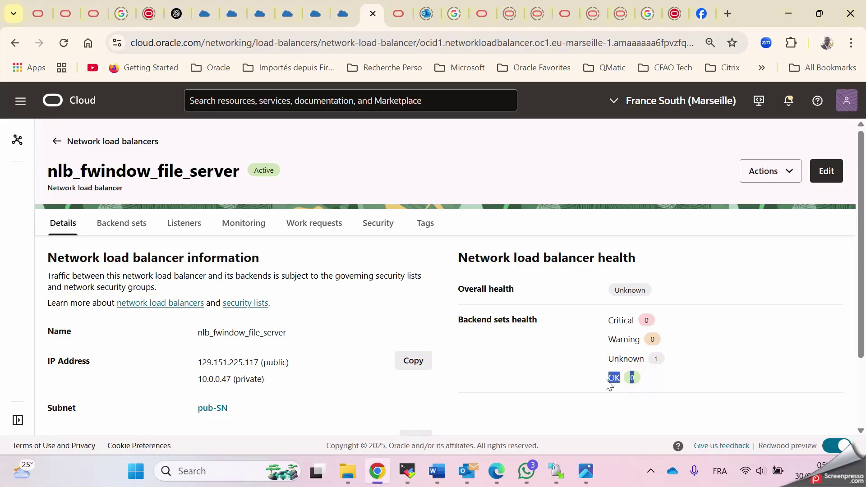
pyautogui.scroll(-2, 715, 302)
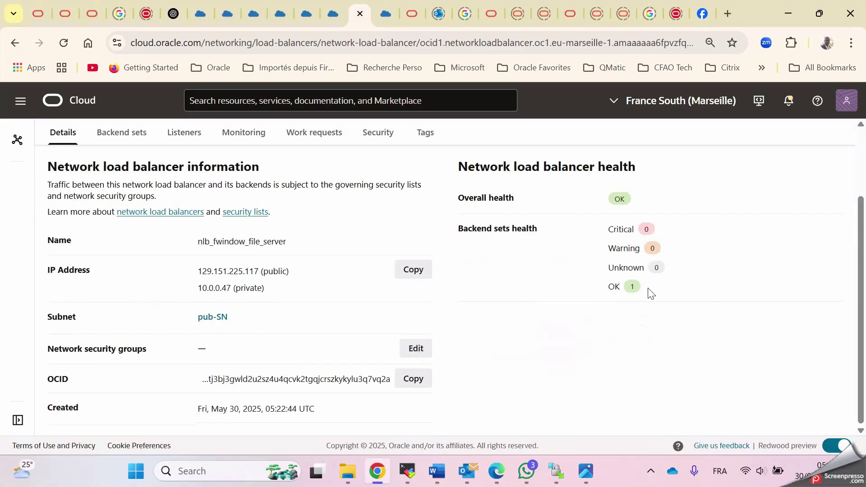
pyautogui.moveTo(630, 289); pyautogui.dragTo(600, 292)
pyautogui.click(612, 287)
pyautogui.scroll(2, 857, 253)
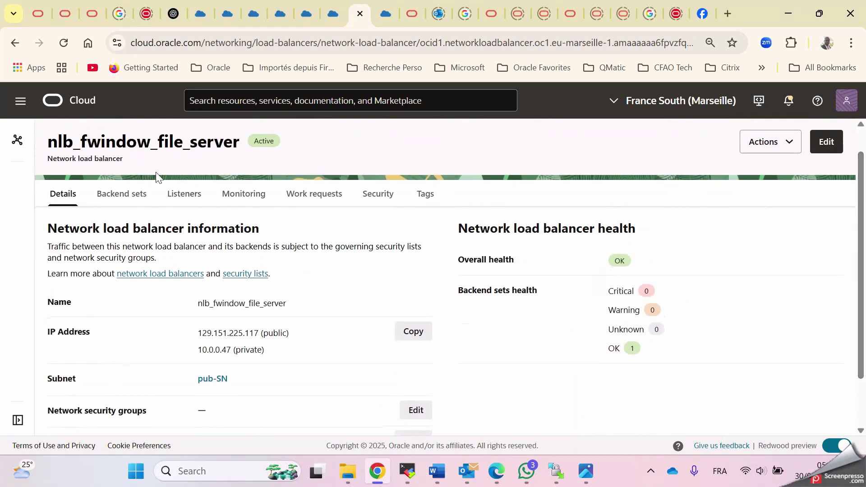
pyautogui.click(132, 194)
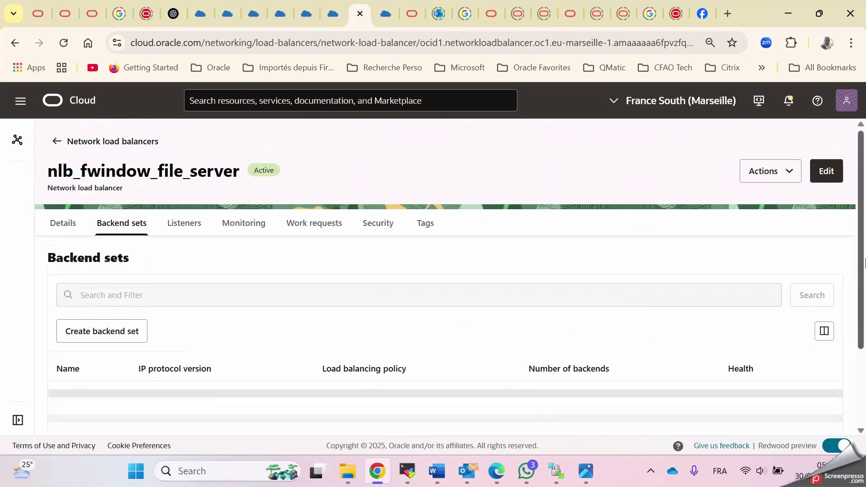
pyautogui.moveTo(862, 238); pyautogui.dragTo(865, 350)
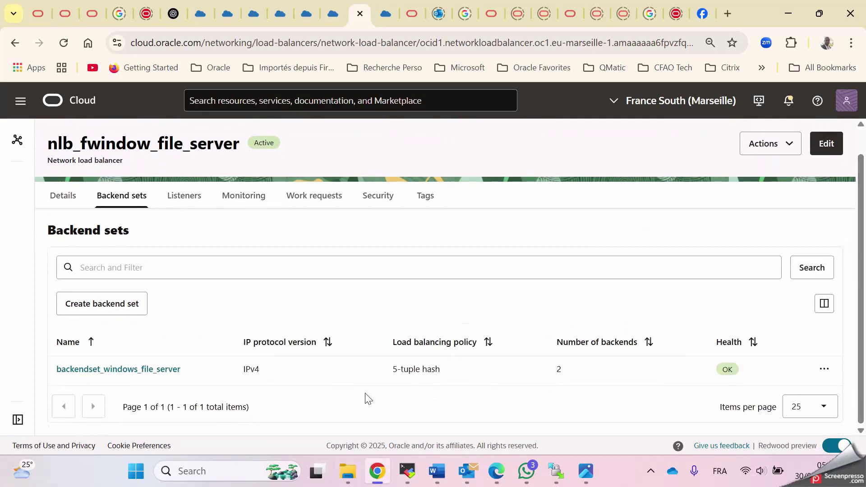
pyautogui.click(163, 372)
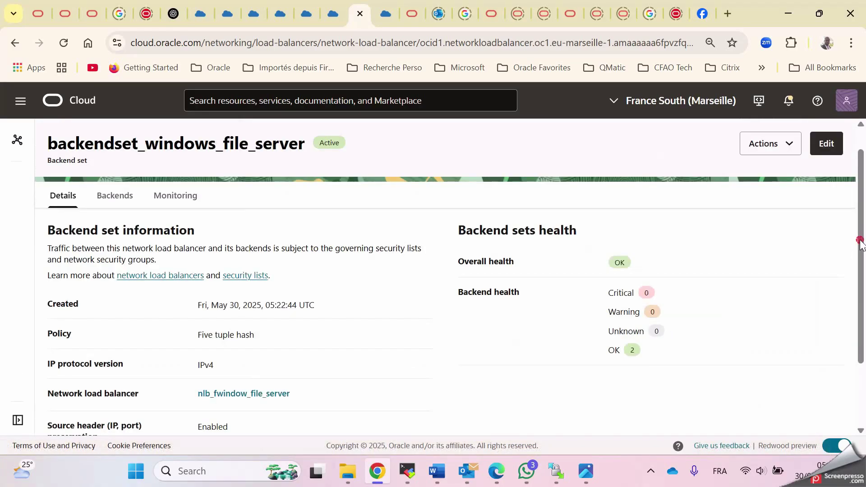
pyautogui.moveTo(861, 243); pyautogui.dragTo(826, 218)
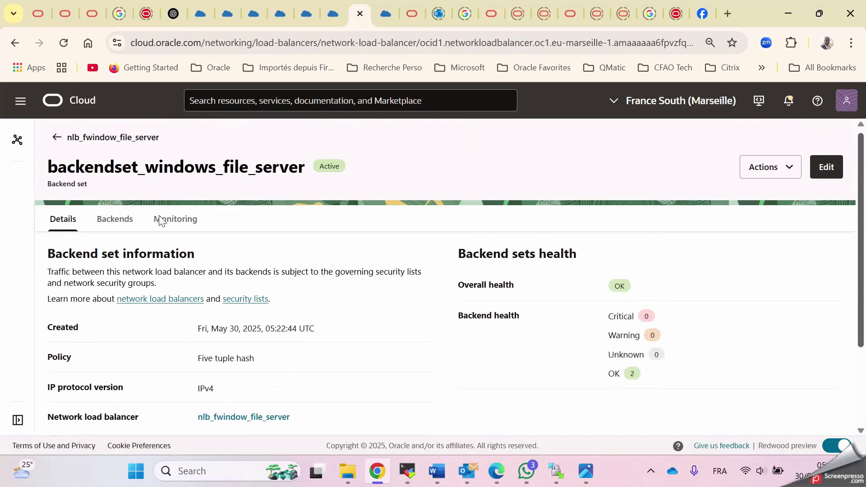
pyautogui.click(116, 223)
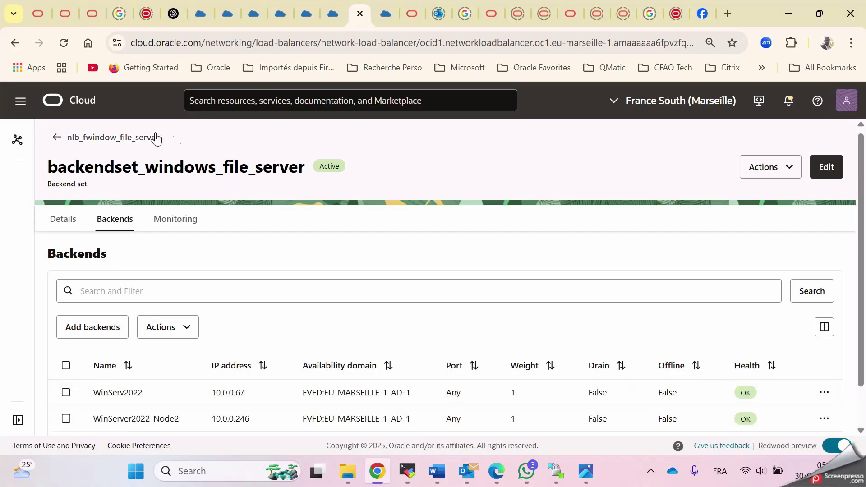
# Step: Return to the list of network load balancers and copy the public IP address of nlb_WInServer2022
pyautogui.click(66, 140)
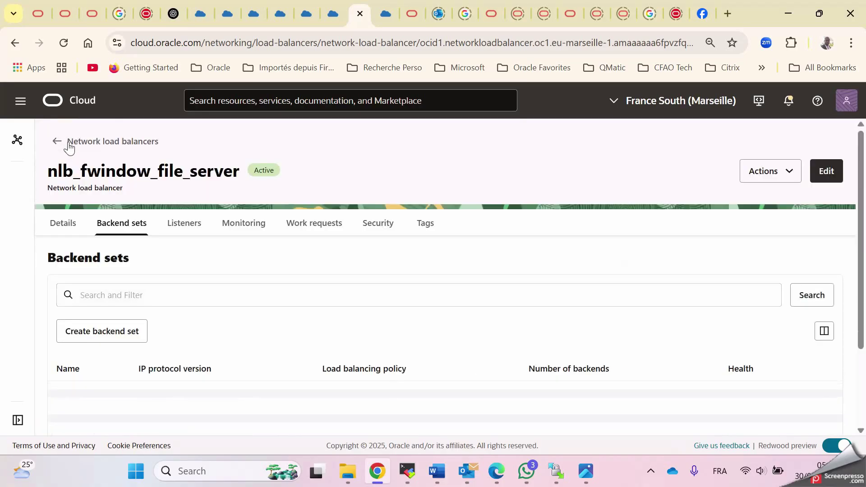
pyautogui.click(65, 141)
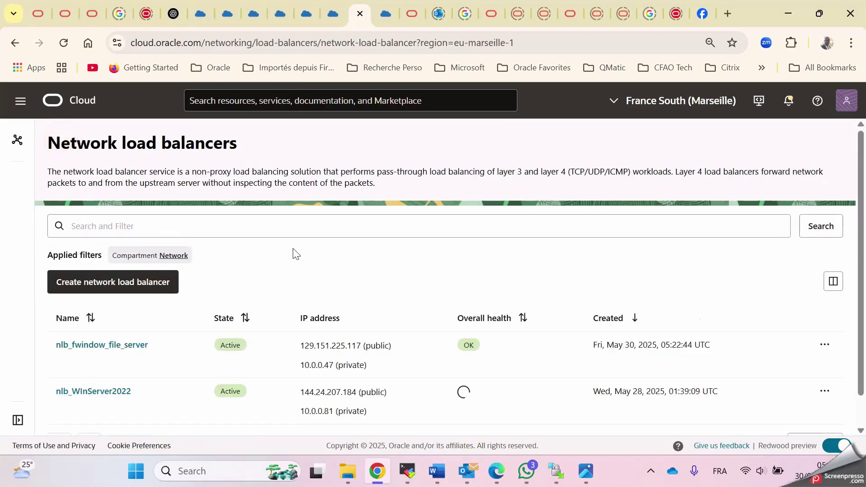
pyautogui.moveTo(163, 352); pyautogui.dragTo(87, 354)
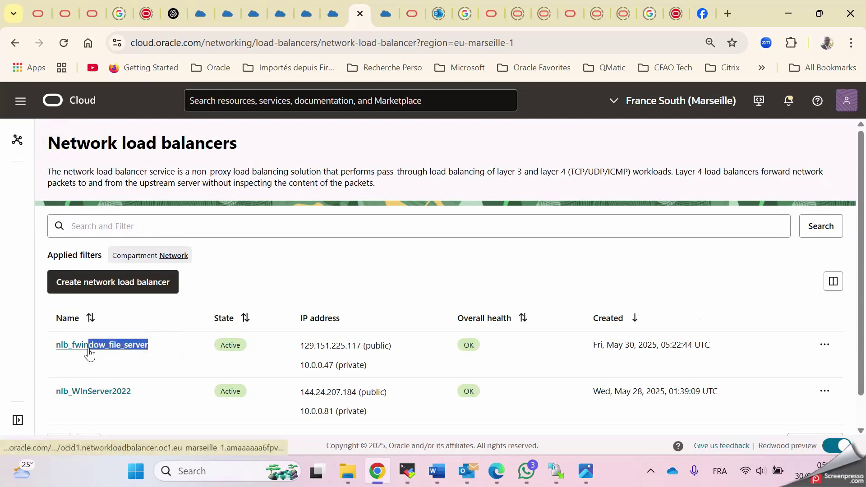
pyautogui.moveTo(129, 397); pyautogui.dragTo(54, 399)
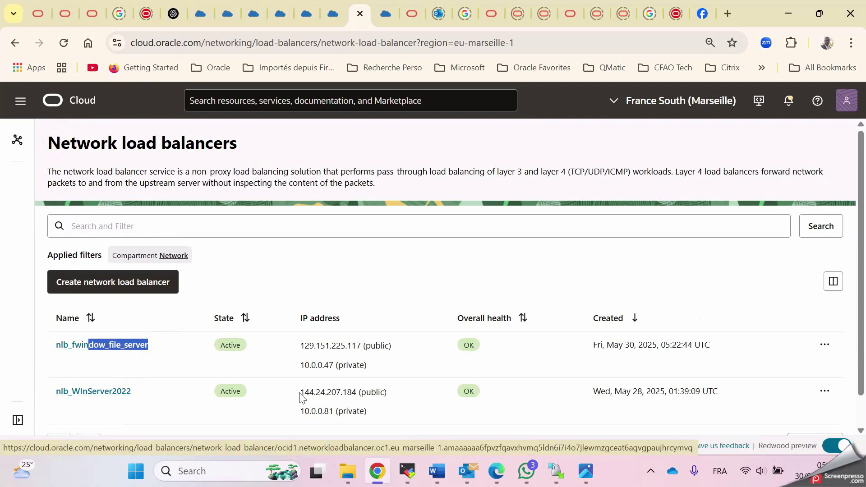
pyautogui.moveTo(301, 397); pyautogui.dragTo(359, 394)
pyautogui.hotkey('ctrl', 'c')
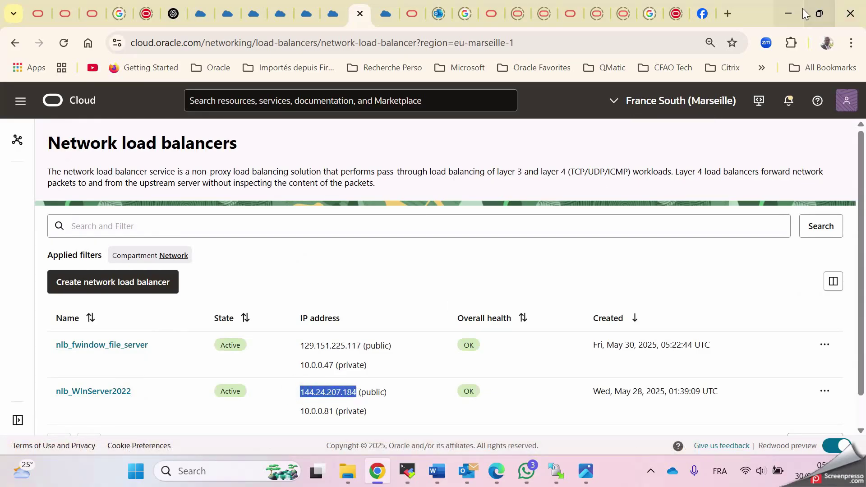
# Step: Switch to WinSCP and enter the copied address 144.24.207.184 as the new site's host name
pyautogui.click(803, 8)
pyautogui.click(790, 9)
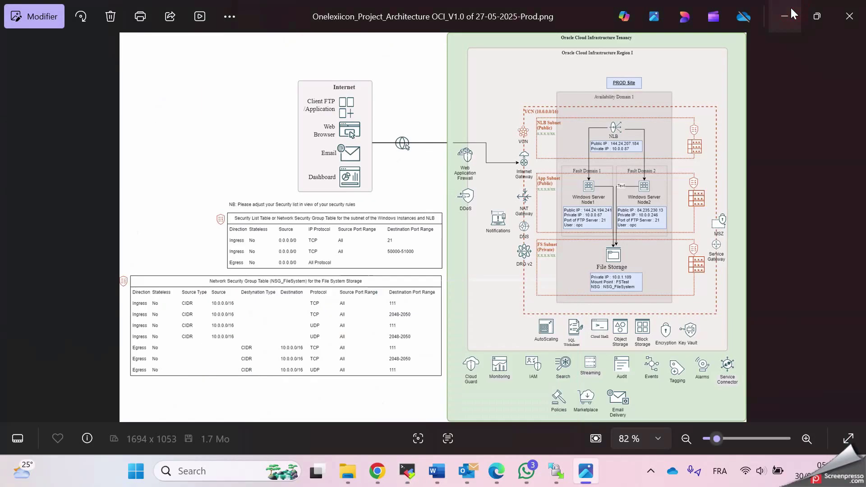
pyautogui.click(789, 10)
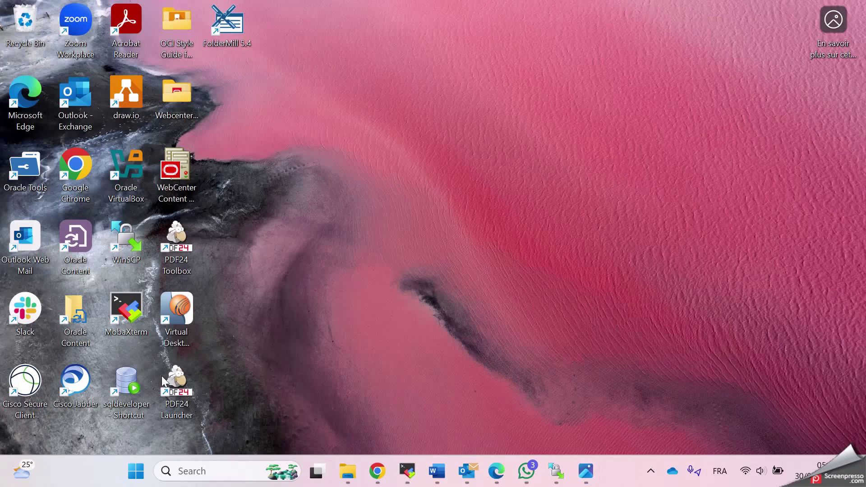
pyautogui.doubleClick(123, 242)
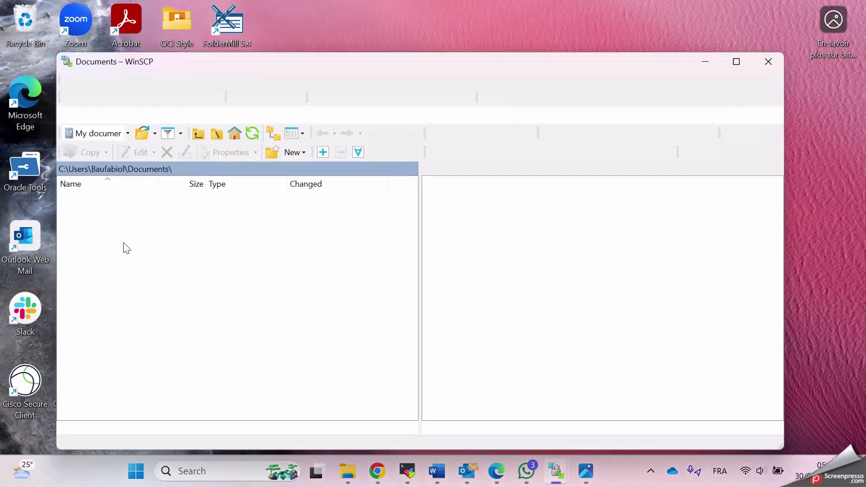
pyautogui.hotkey('ctrl', 'v')
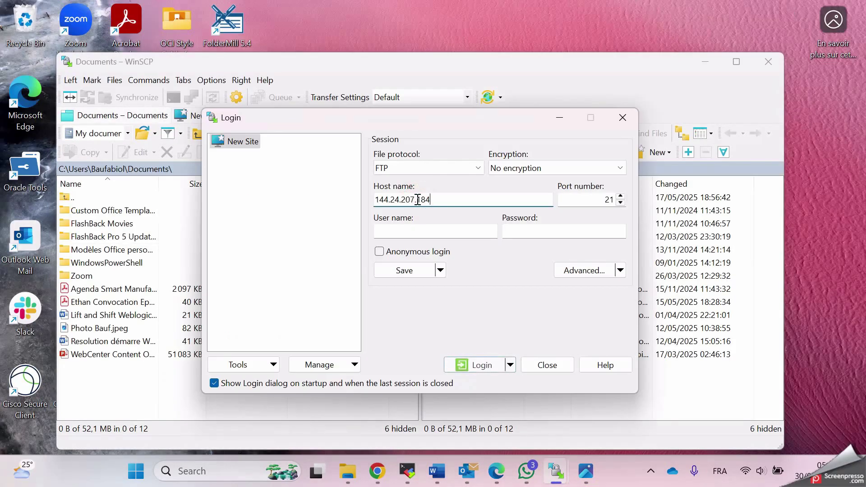
# Step: Log in to the FTP server as opc with the account password and open the remote TestFolder
pyautogui.click(438, 231)
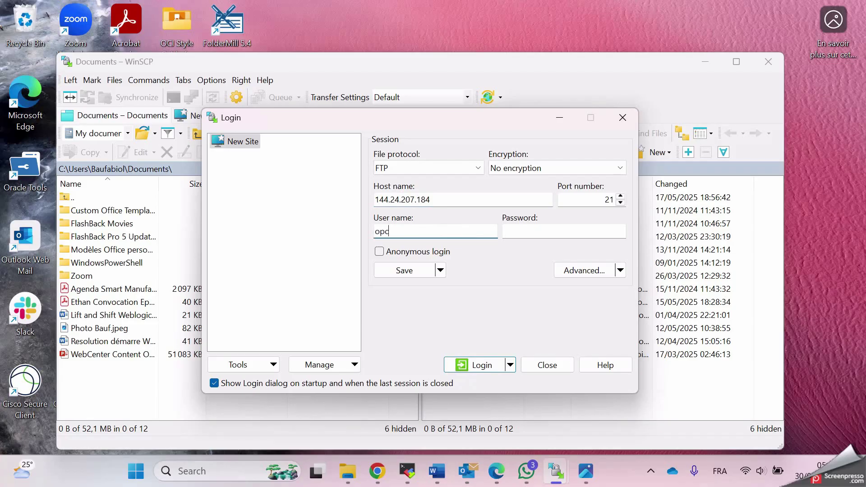
pyautogui.write('opc')
pyautogui.press('Tab')
pyautogui.write('•')
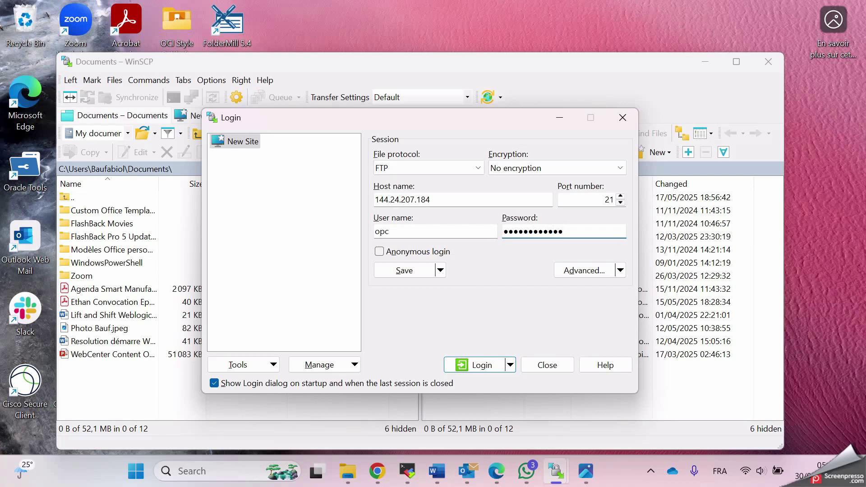
pyautogui.click(479, 365)
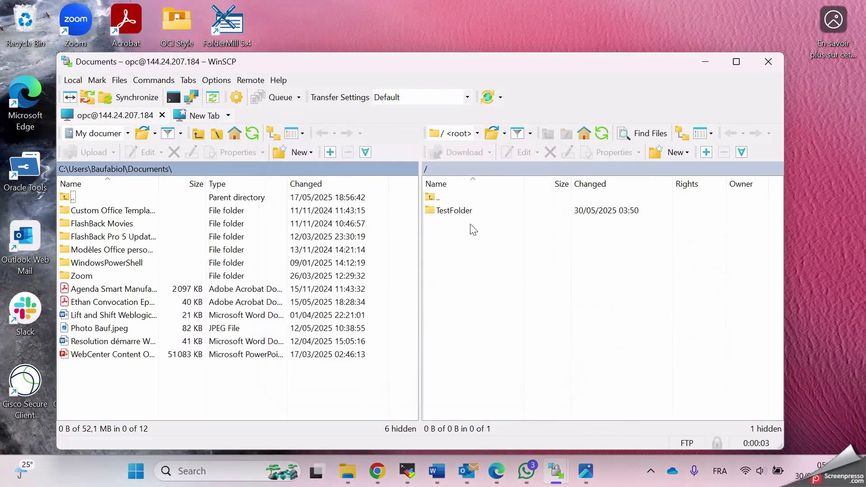
pyautogui.doubleClick(462, 213)
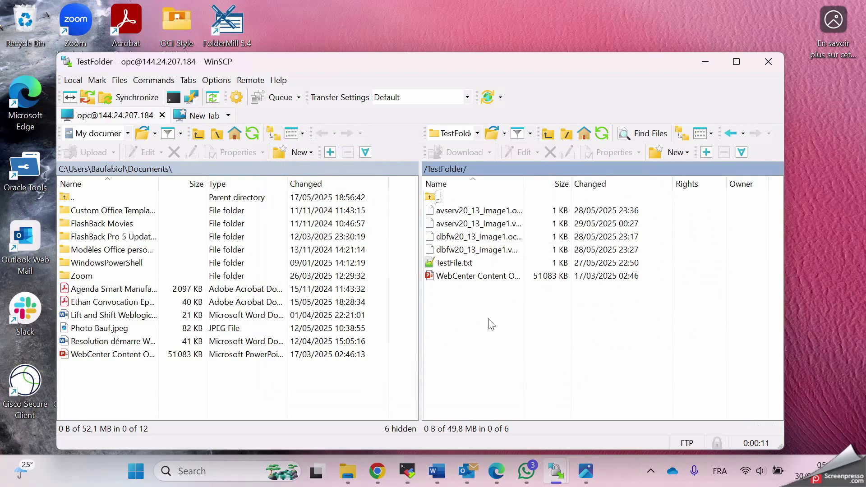
# Step: Switch to MobaXterm and view the FSTest network drive under This PC on WinServ2022_Std_Node1
pyautogui.click(411, 475)
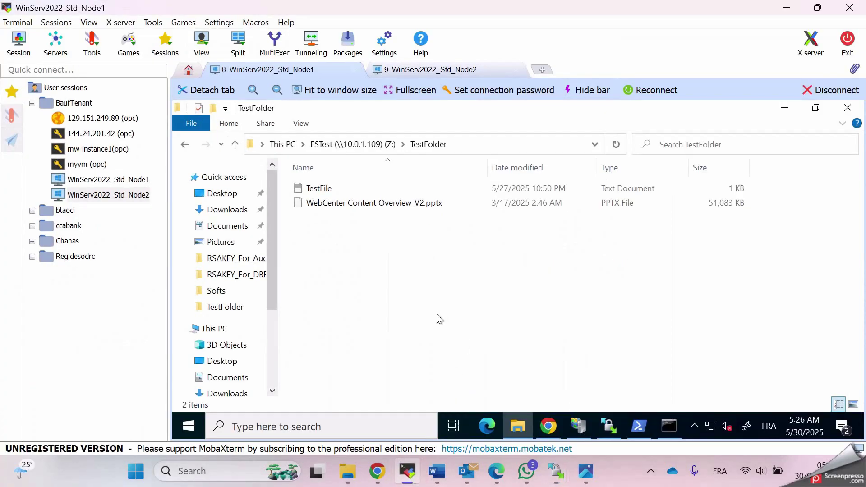
pyautogui.click(279, 144)
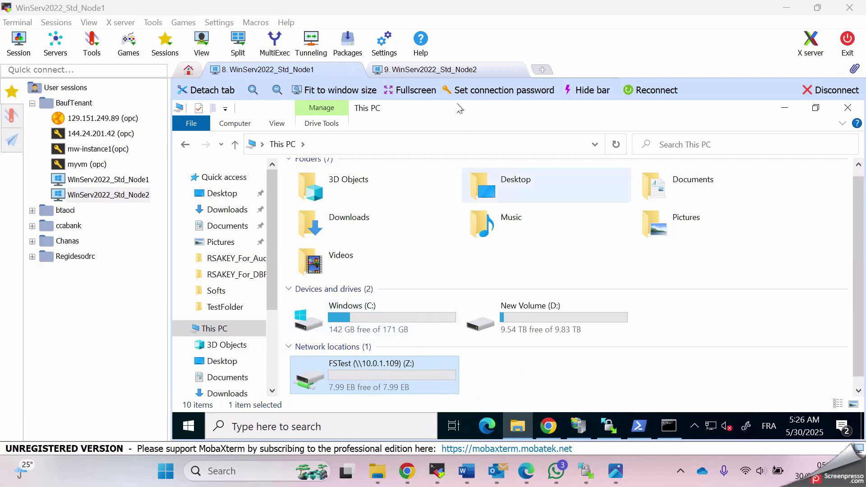
# Step: Bring up the Command Prompt on WinServ2022_Std_Node2 and recall the command mount -o anon \\10.0.1.109\FSTest Z: to review its path and drive letter
pyautogui.click(474, 73)
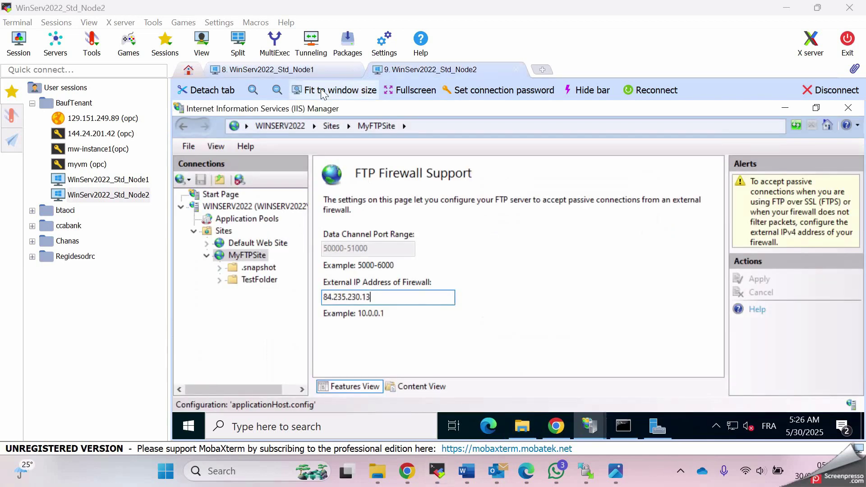
pyautogui.click(785, 107)
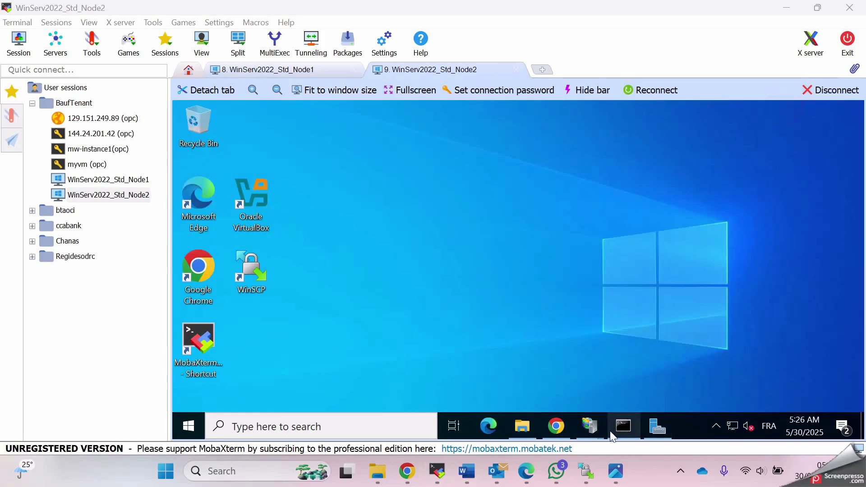
pyautogui.click(623, 427)
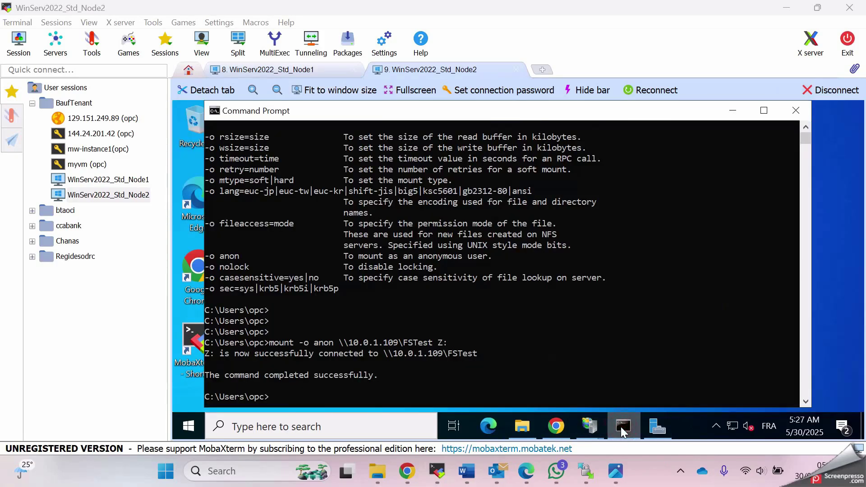
pyautogui.click(391, 281)
pyautogui.press('Return')
pyautogui.press('Return')
pyautogui.press('Return')
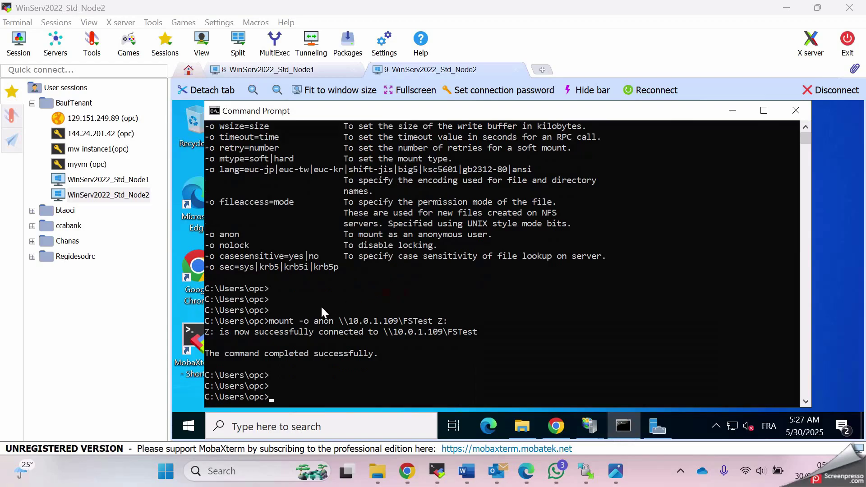
pyautogui.press('Up')
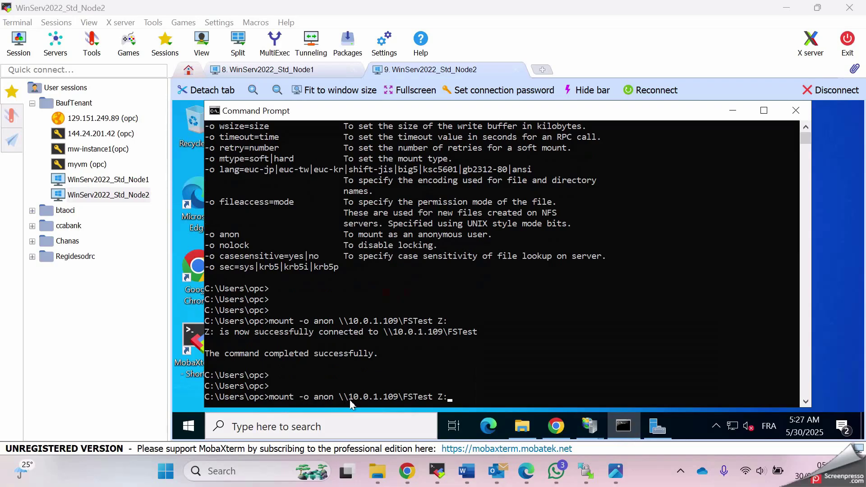
pyautogui.moveTo(341, 402); pyautogui.dragTo(452, 401)
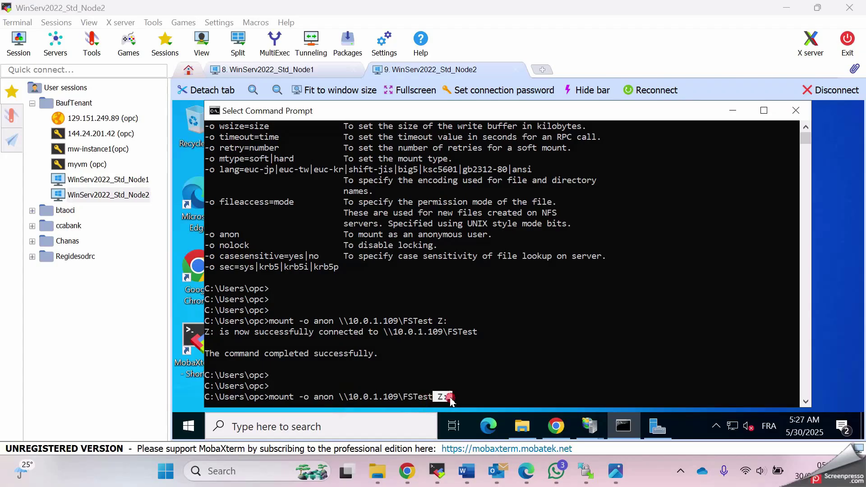
pyautogui.rightClick(451, 397)
# Step: Minimize the Command Prompt and bring up the TestFolder window of the FSTest drive on WinServ2022_Std_Node2
pyautogui.click(732, 111)
pyautogui.click(522, 426)
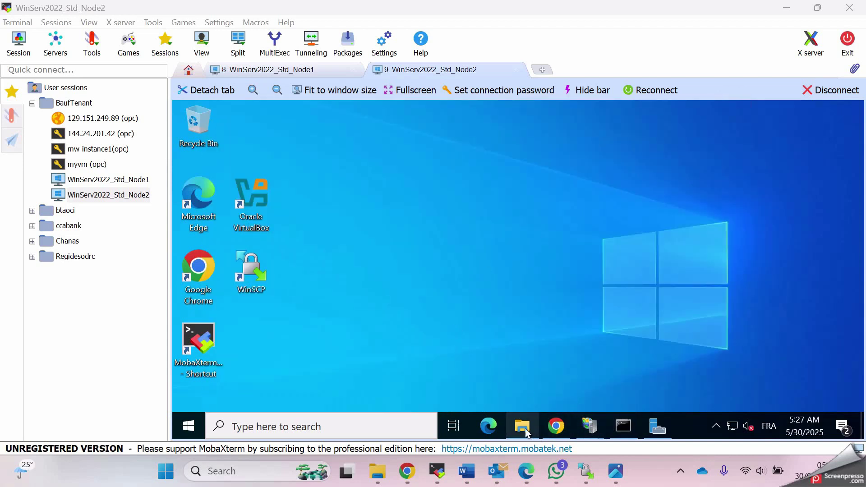
pyautogui.click(504, 346)
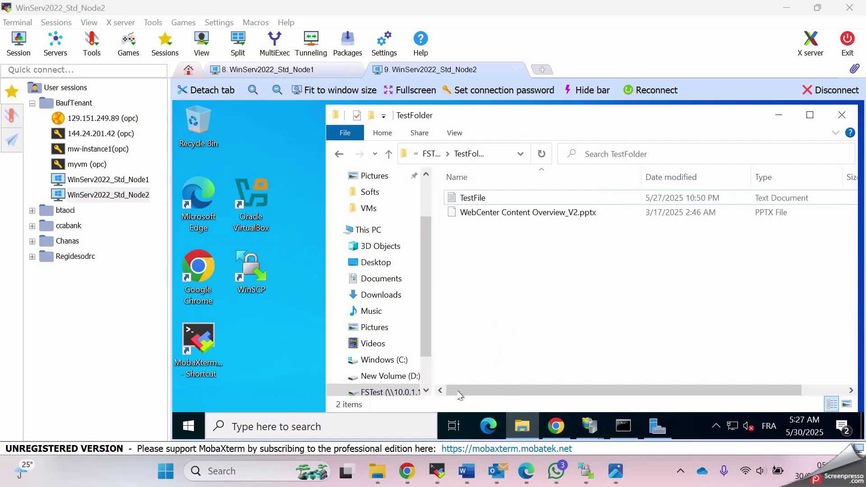
# Step: Switch to WinSCP and upload Agenda Smart Manufacturing Excellence Summit 2025.pdf from the local Documents folder to the remote TestFolder
pyautogui.click(586, 474)
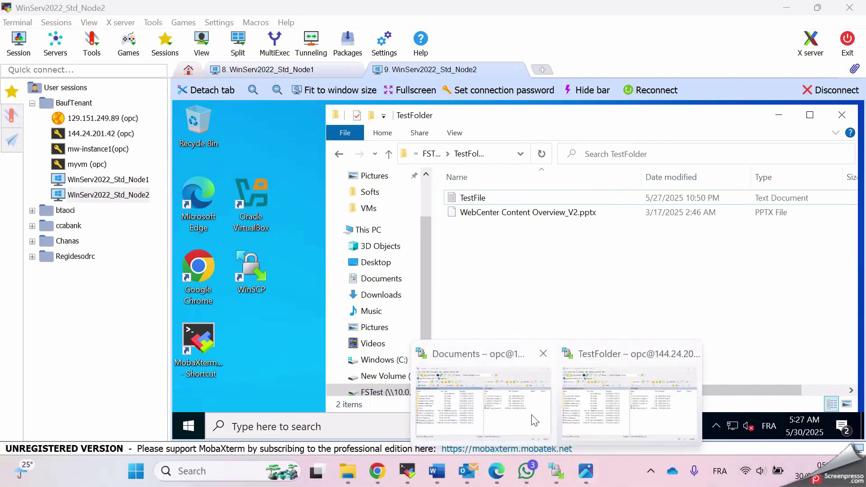
pyautogui.click(499, 412)
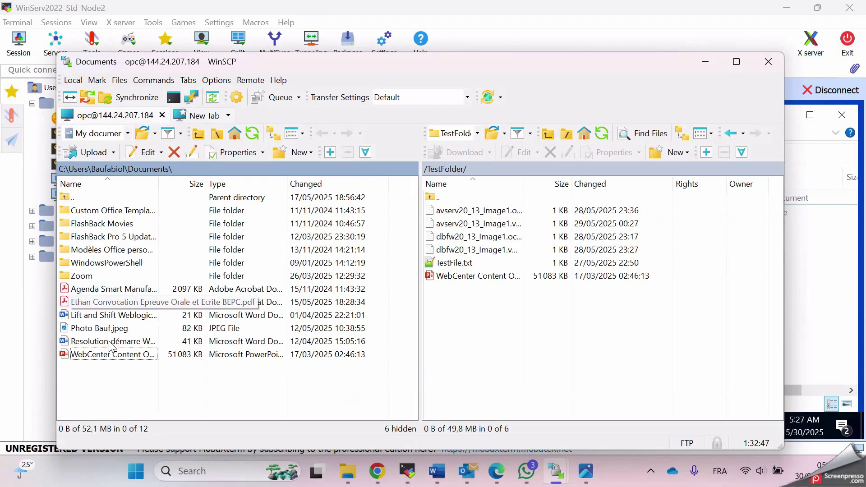
pyautogui.click(117, 342)
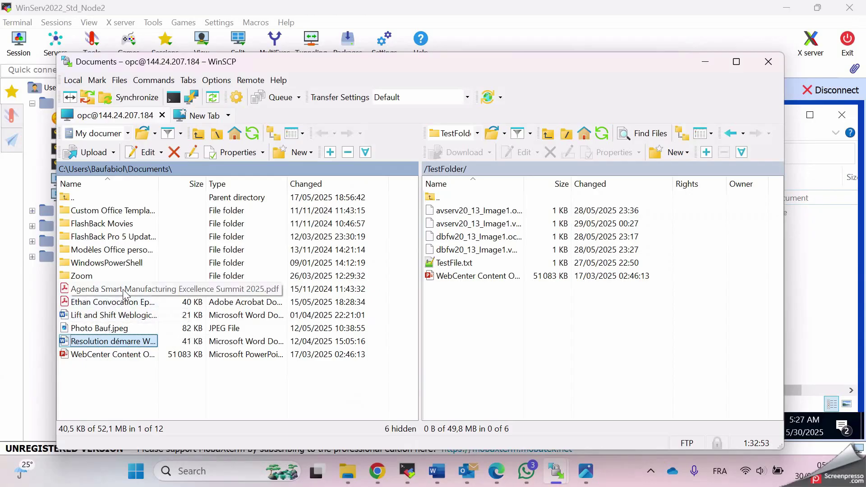
pyautogui.moveTo(124, 293); pyautogui.dragTo(465, 314)
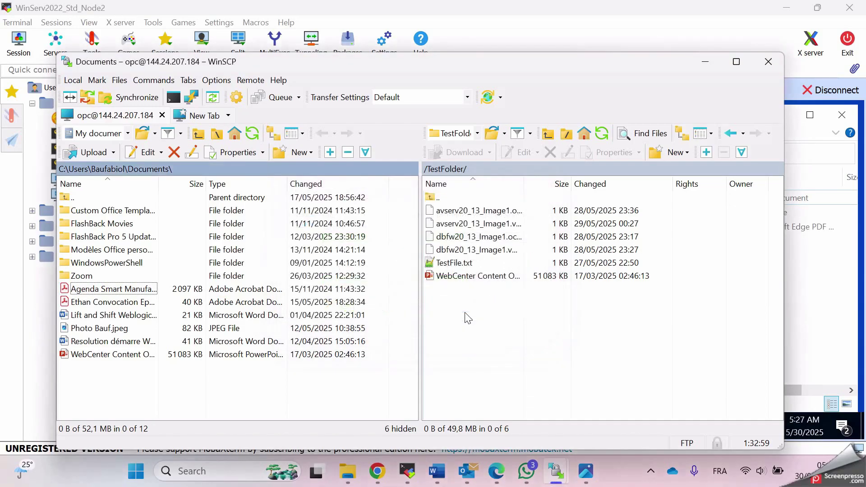
# Step: Switch to MobaXterm and check for the uploaded agenda PDF in the FSTest drive's TestFolder on Node2 and on Node1
pyautogui.click(818, 305)
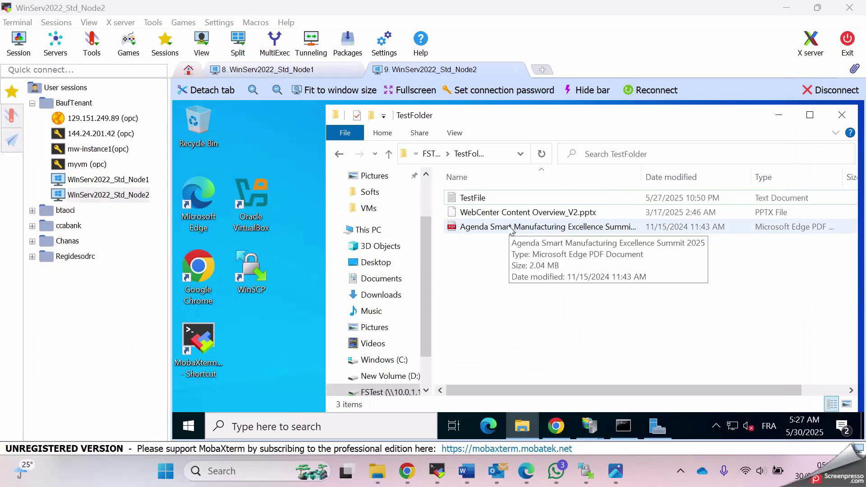
pyautogui.click(810, 115)
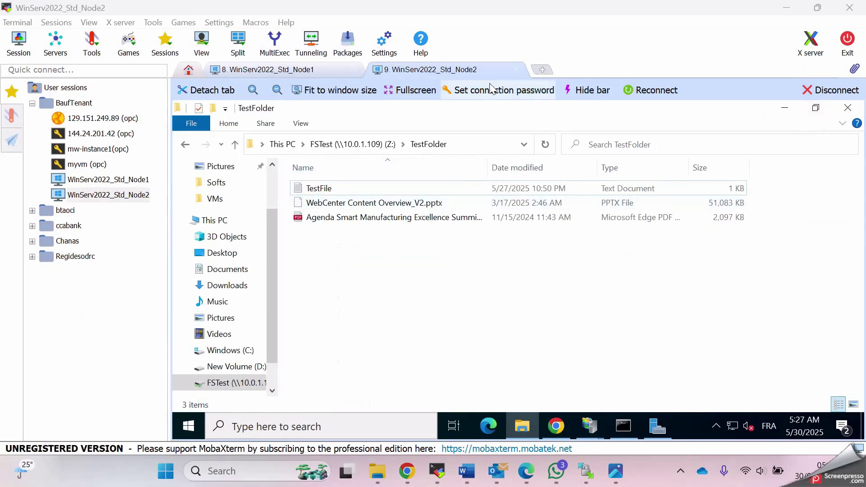
pyautogui.click(335, 72)
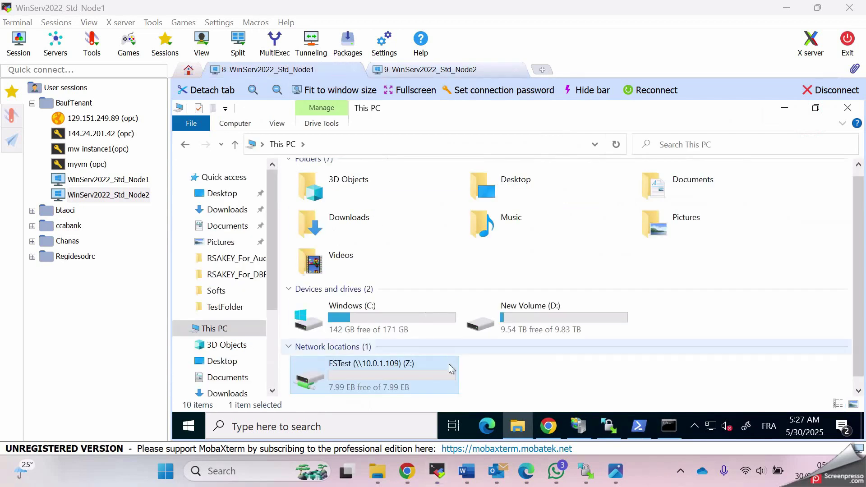
pyautogui.doubleClick(420, 371)
pyautogui.doubleClick(338, 202)
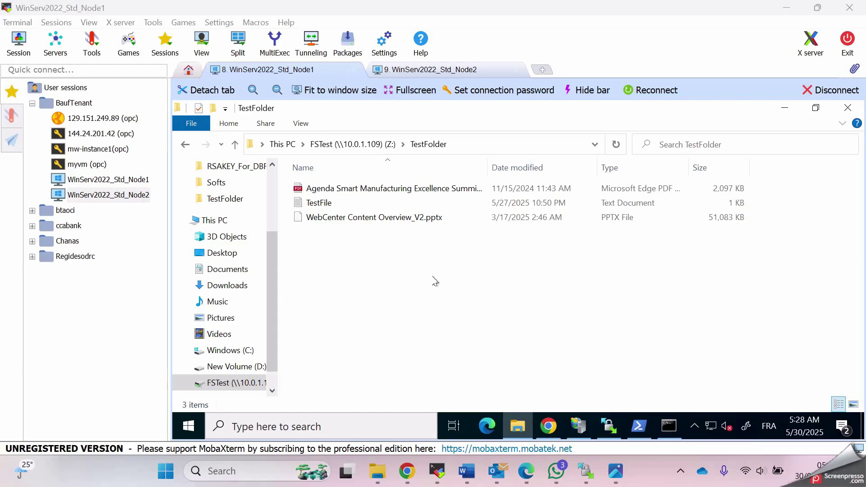
# Step: Return to WinServ2022_Std_Node2, open MyFTPSite's home page in IIS Manager, and stop the FTP site
pyautogui.click(475, 69)
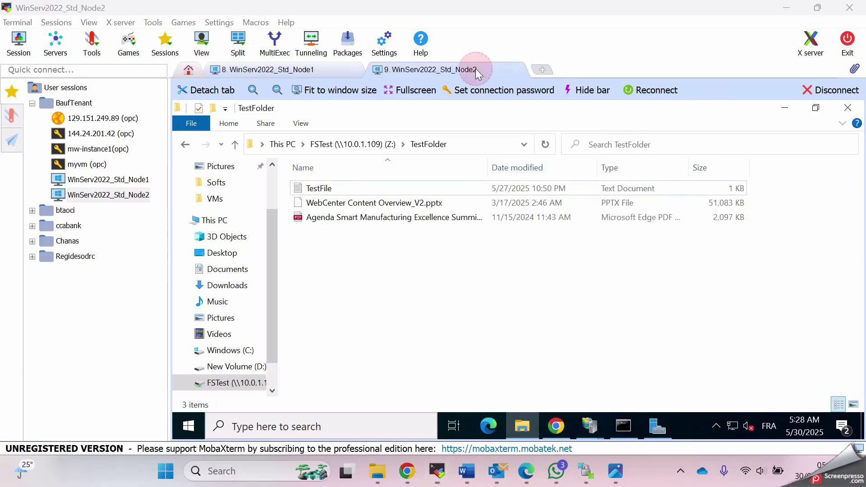
pyautogui.click(659, 427)
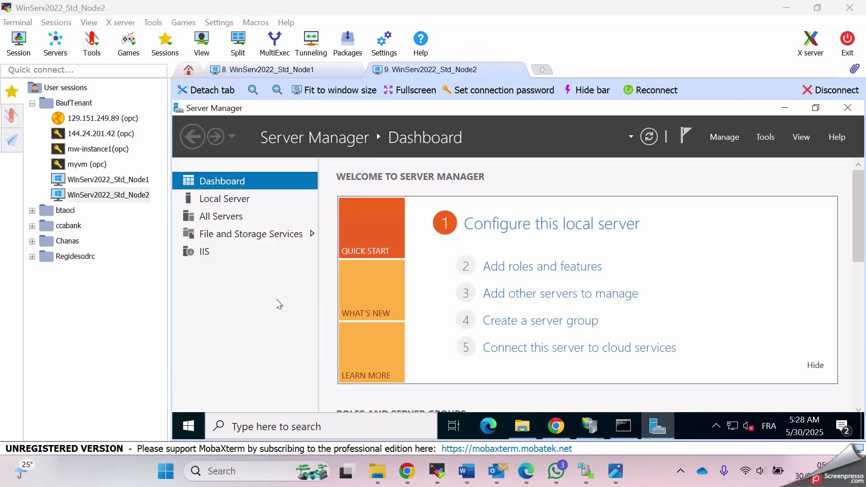
pyautogui.click(591, 432)
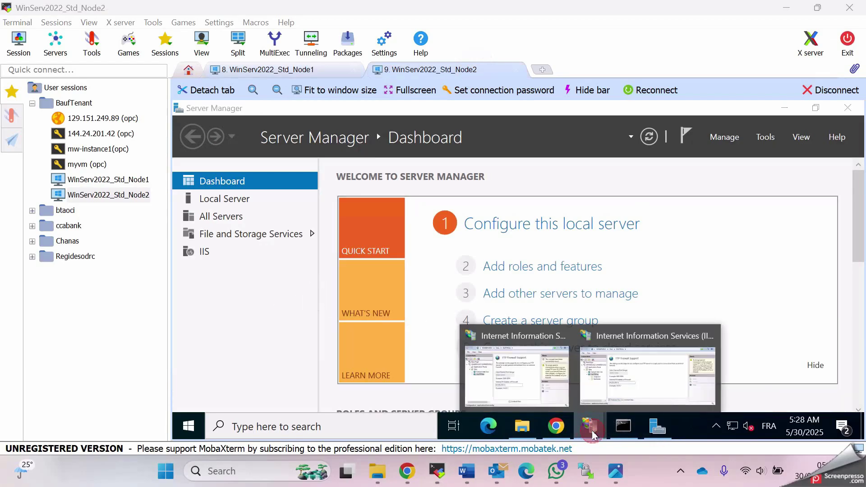
pyautogui.click(540, 383)
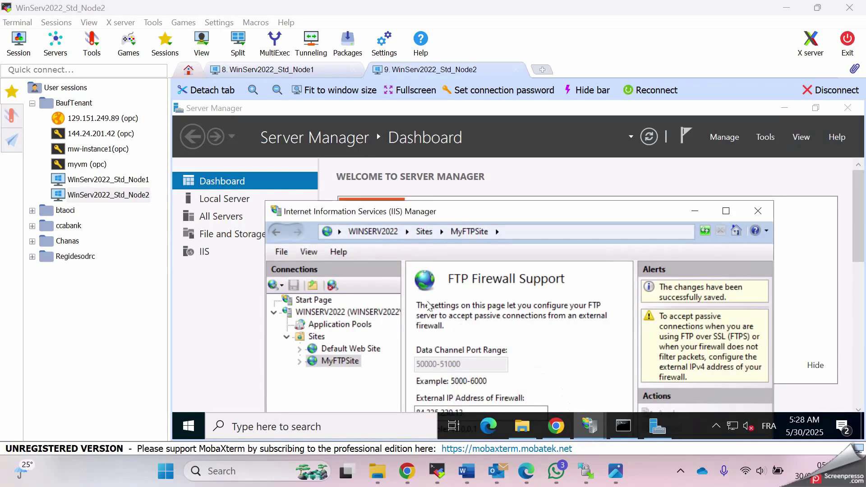
pyautogui.click(727, 212)
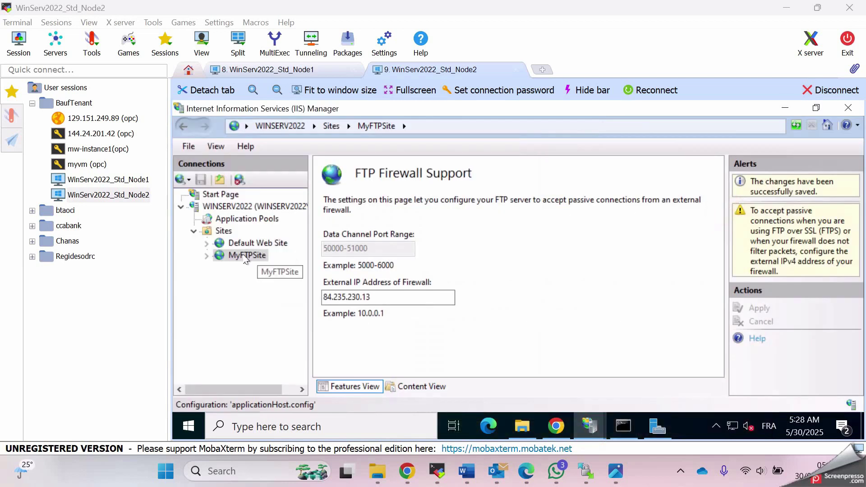
pyautogui.click(246, 255)
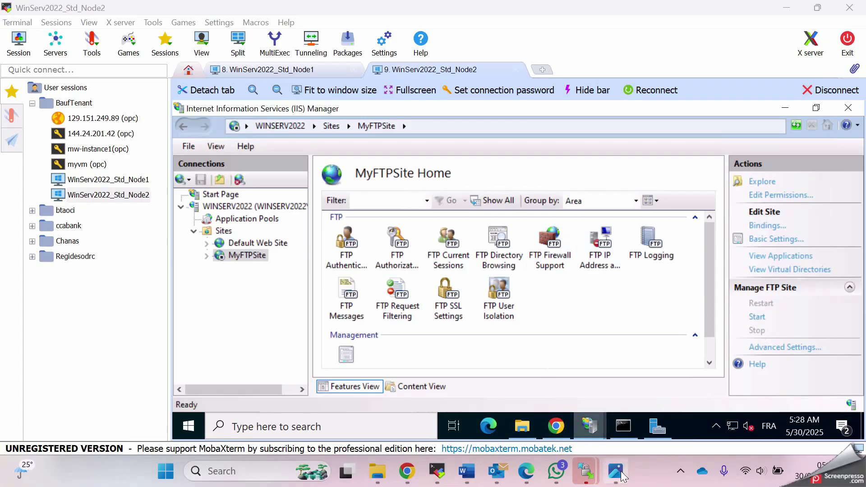
# Step: Switch to the WinSCP window showing TestFolder and reconnect the session to the server
pyautogui.moveTo(586, 472)
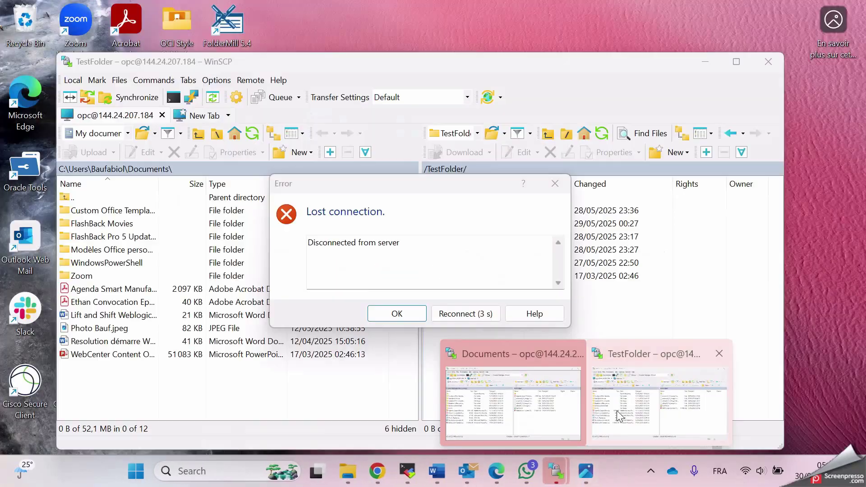
pyautogui.click(617, 411)
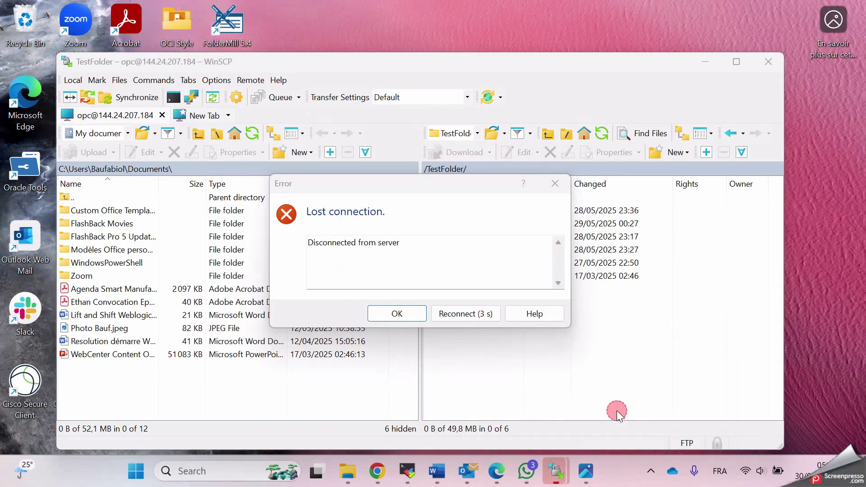
pyautogui.click(468, 315)
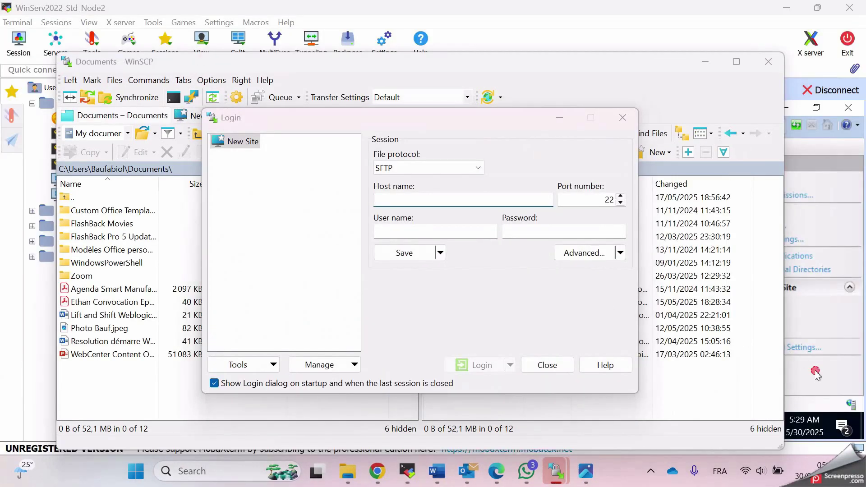
# Step: Return to MobaXterm and open MyFTPSite's home page in IIS Manager on WinServ2022_Std_Node1 to check the site's state
pyautogui.click(818, 374)
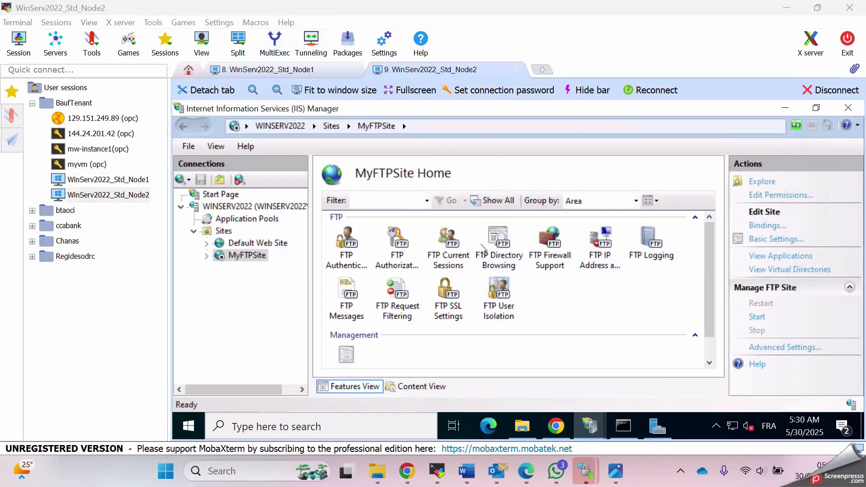
pyautogui.click(307, 71)
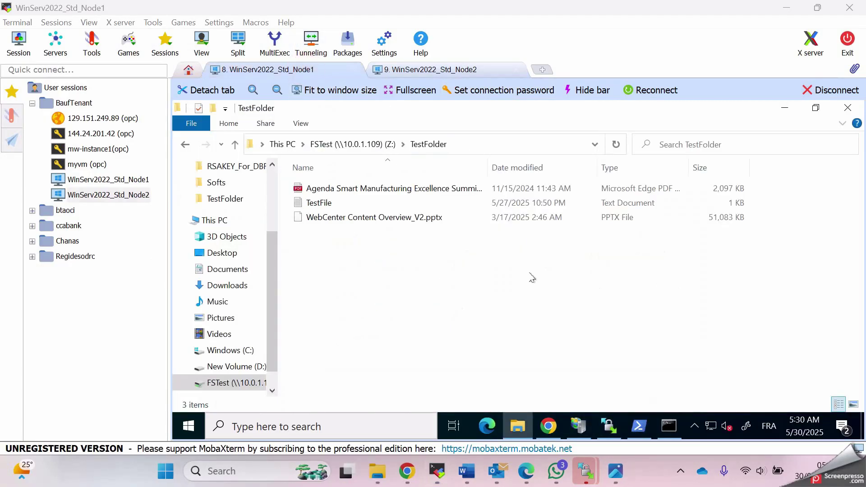
pyautogui.click(579, 426)
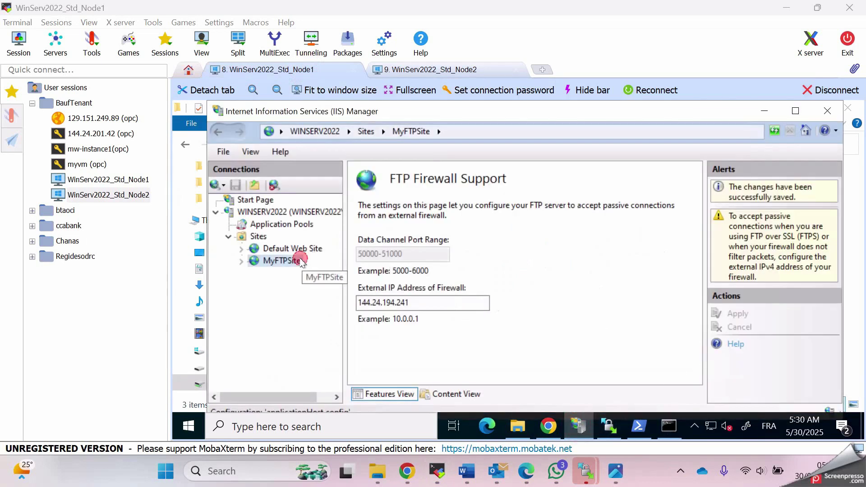
pyautogui.doubleClick(284, 261)
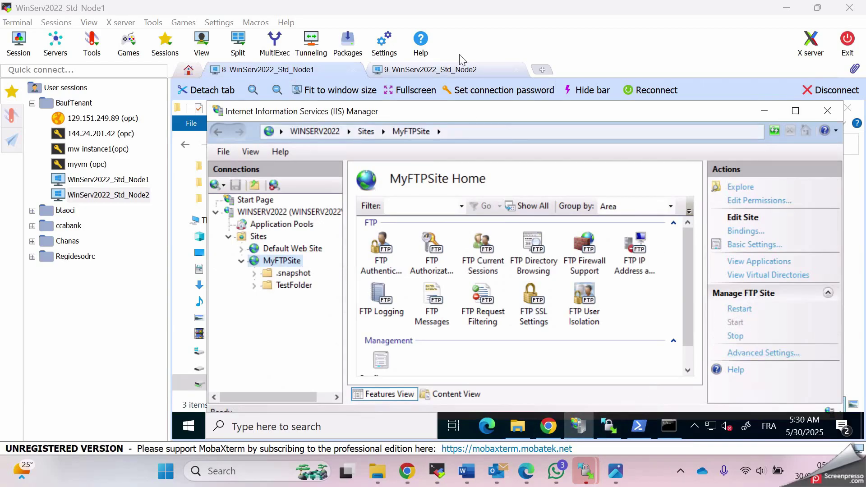
# Step: Check MyFTPSite's state on WinServ2022_Std_Node2, and switch to the WinSCP window to view the remote root folder
pyautogui.click(465, 71)
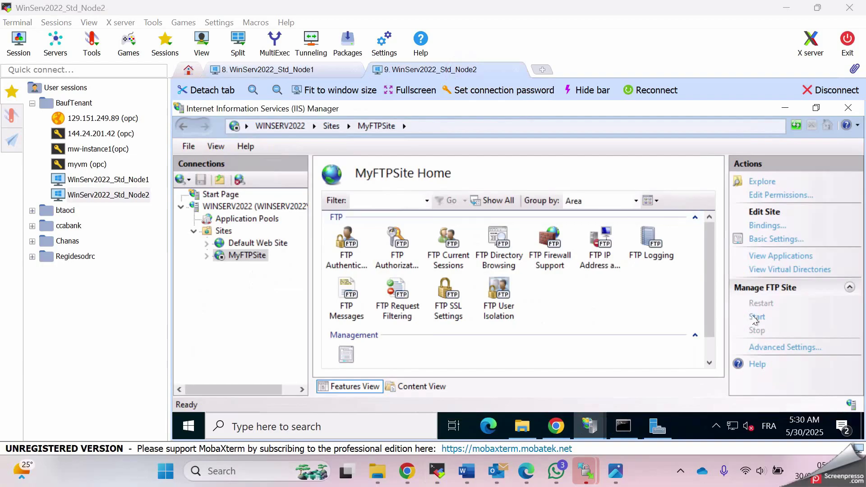
pyautogui.moveTo(589, 479)
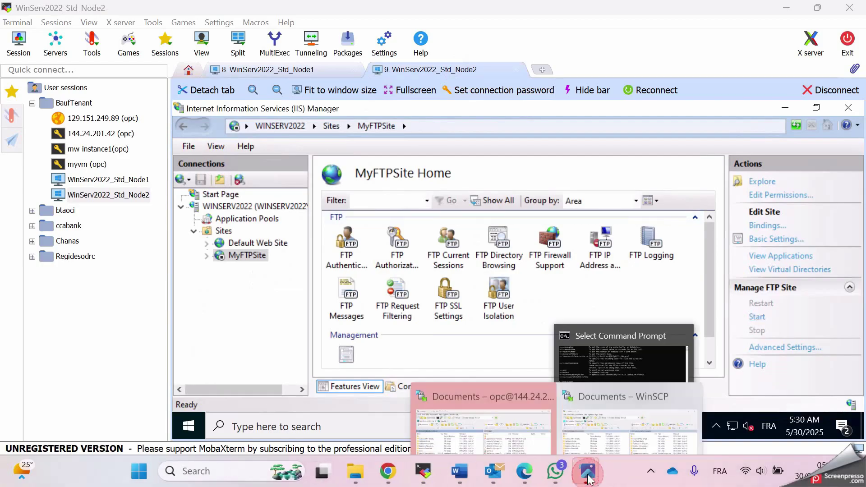
pyautogui.click(629, 429)
pyautogui.click(482, 365)
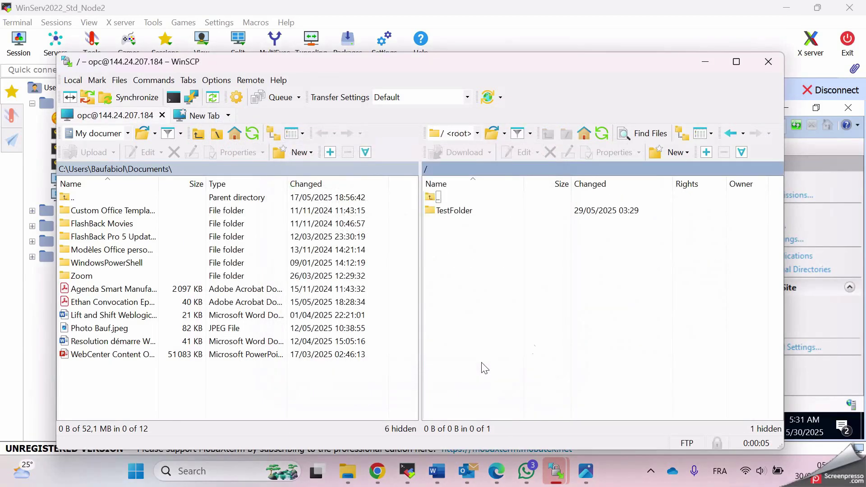
# Step: Return to MobaXterm and stop MyFTPSite in IIS Manager on WinServ2022_Std_Node1
pyautogui.click(807, 387)
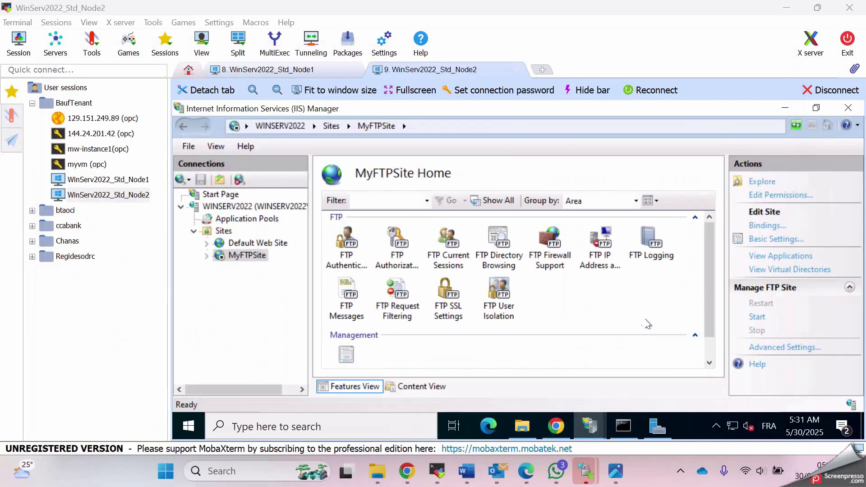
pyautogui.click(309, 73)
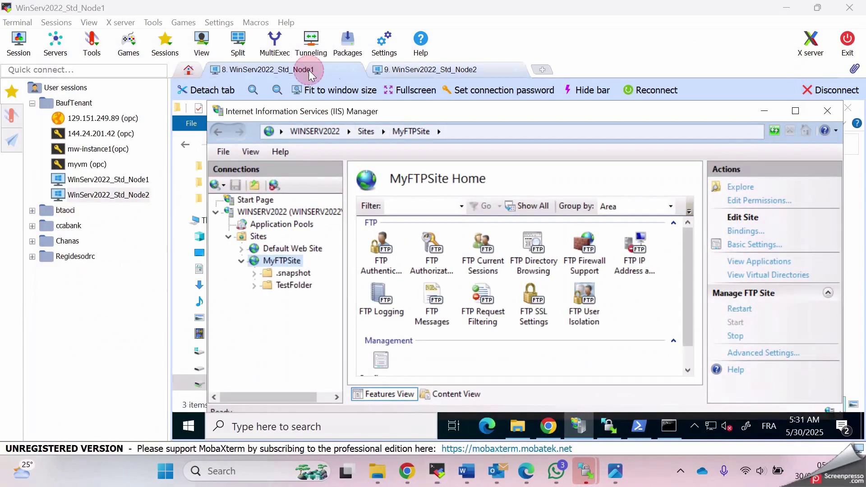
pyautogui.click(735, 334)
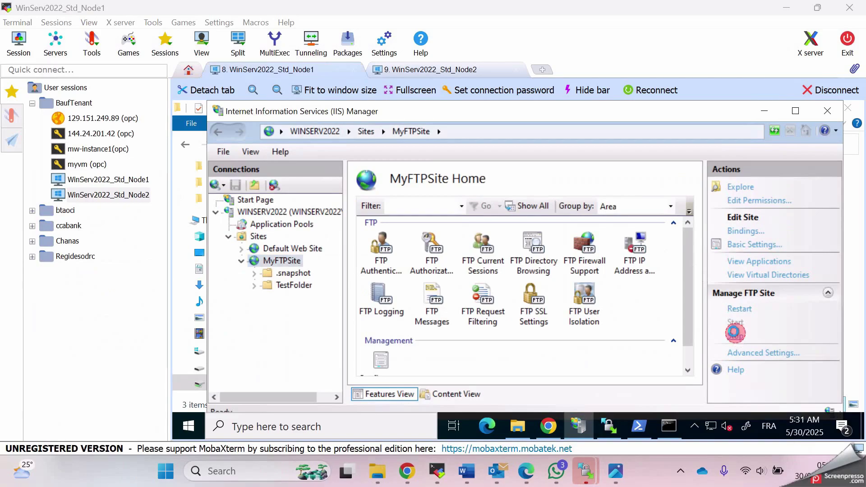
# Step: Start MyFTPSite in IIS Manager on WinServ2022_Std_Node2
pyautogui.moveTo(586, 471)
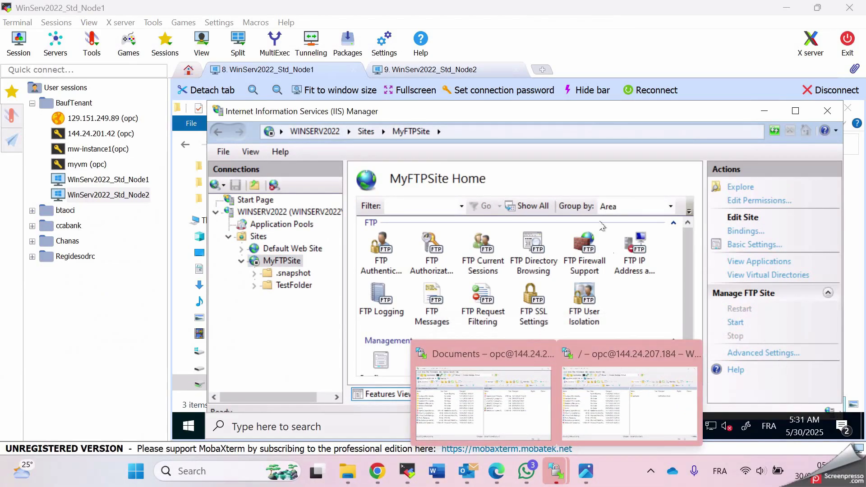
pyautogui.click(483, 70)
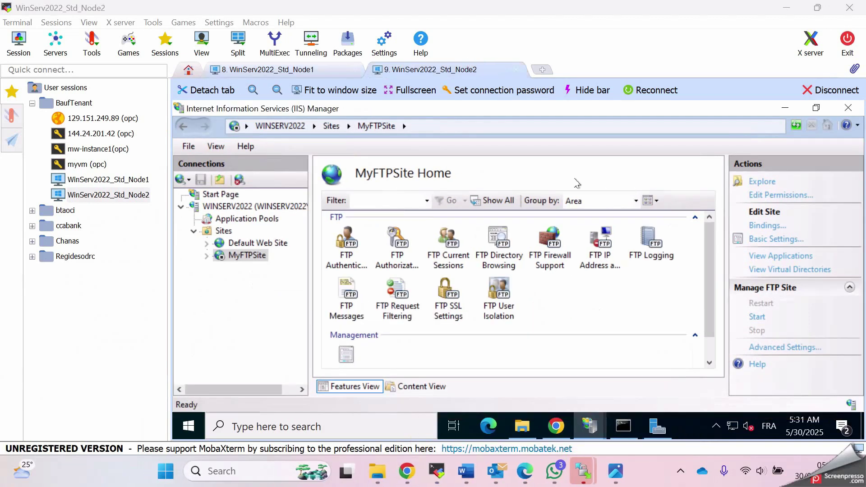
pyautogui.click(758, 317)
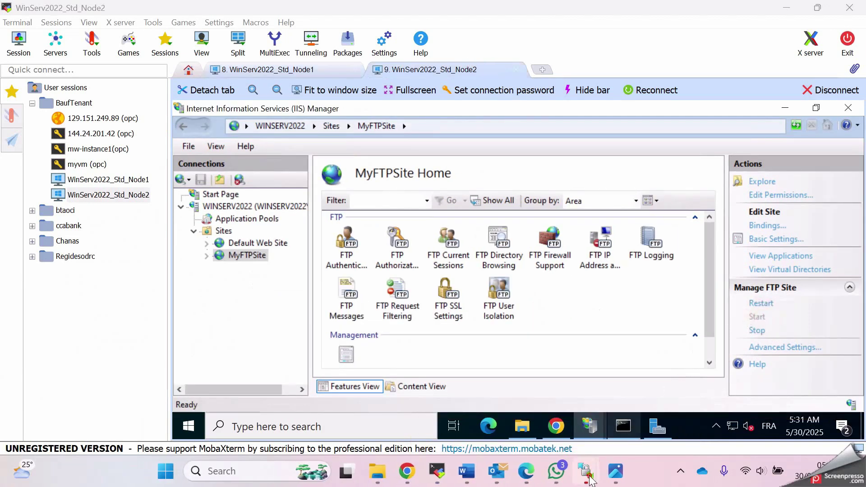
# Step: Switch to the WinSCP window showing the remote root, reconnect the session, and open TestFolder to check its files
pyautogui.moveTo(593, 481)
pyautogui.click(640, 385)
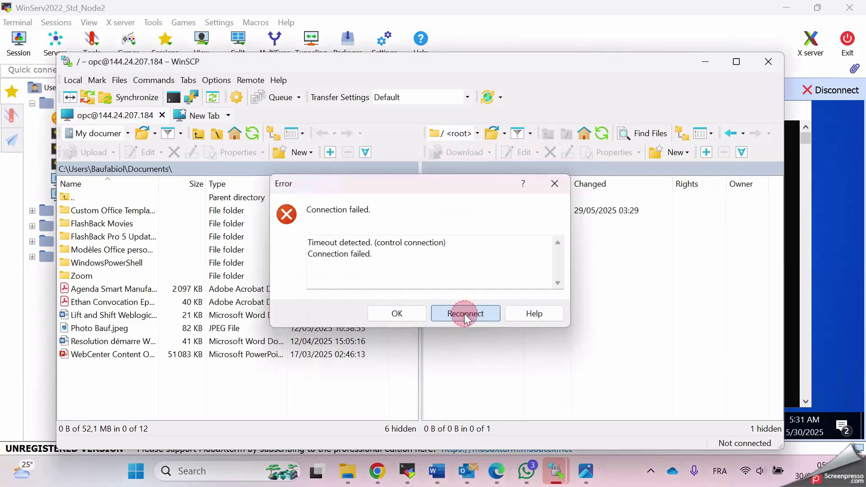
pyautogui.click(464, 313)
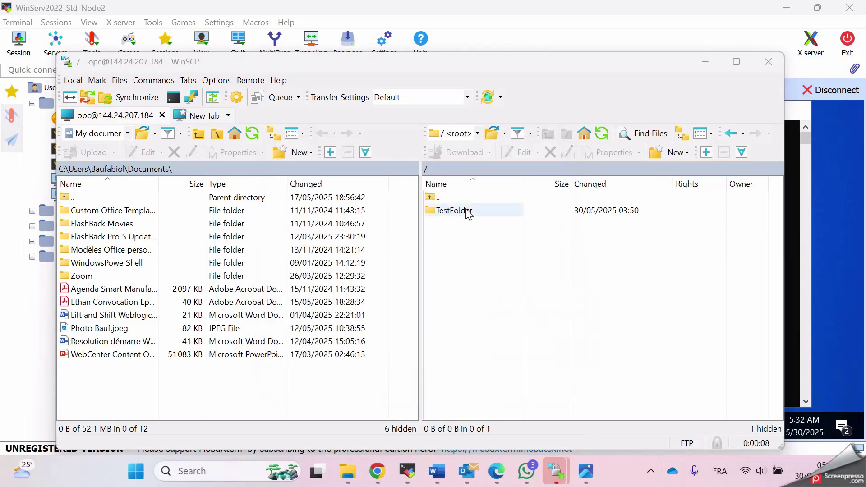
pyautogui.doubleClick(465, 211)
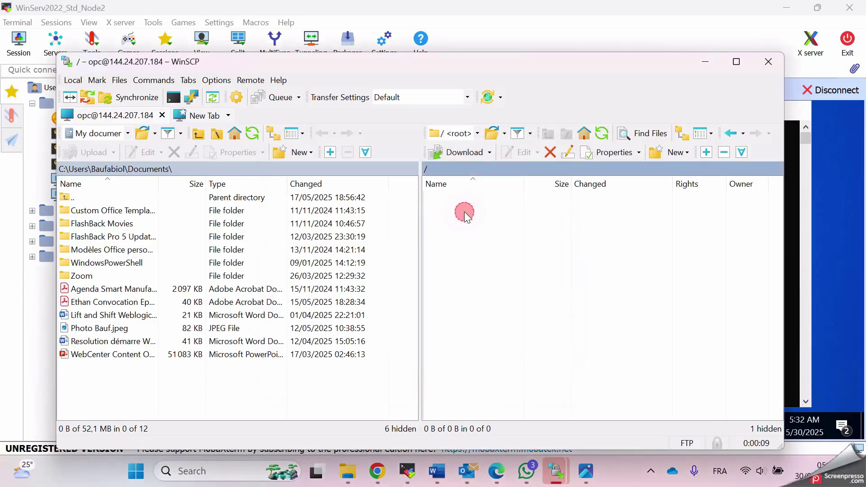
pyautogui.click(511, 299)
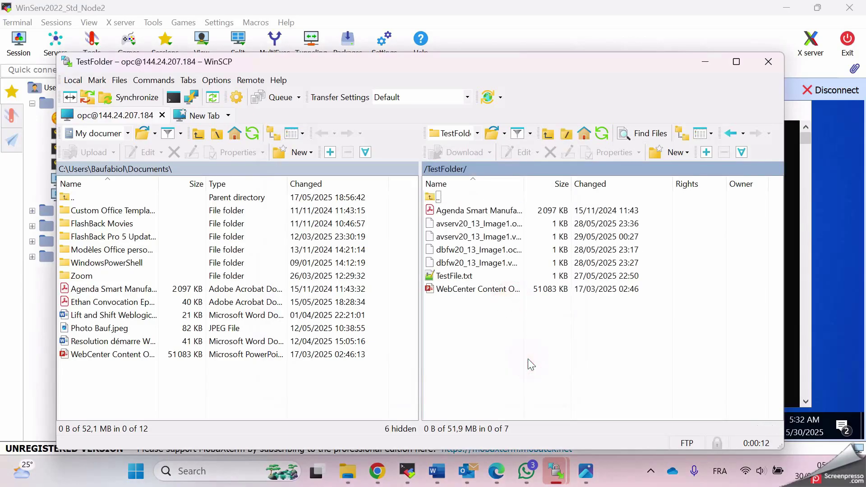